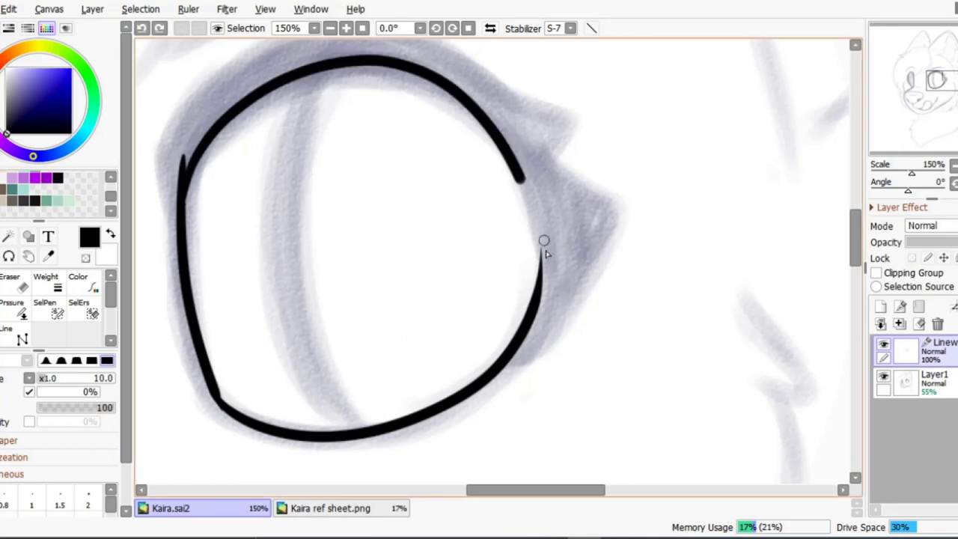
Step: Ink the large eye's outline with a thick upper lid and adjust the linework with a transform
{"action": "left_click_drag", "start_coordinate": [483, 69], "coordinate": [550, 375]}
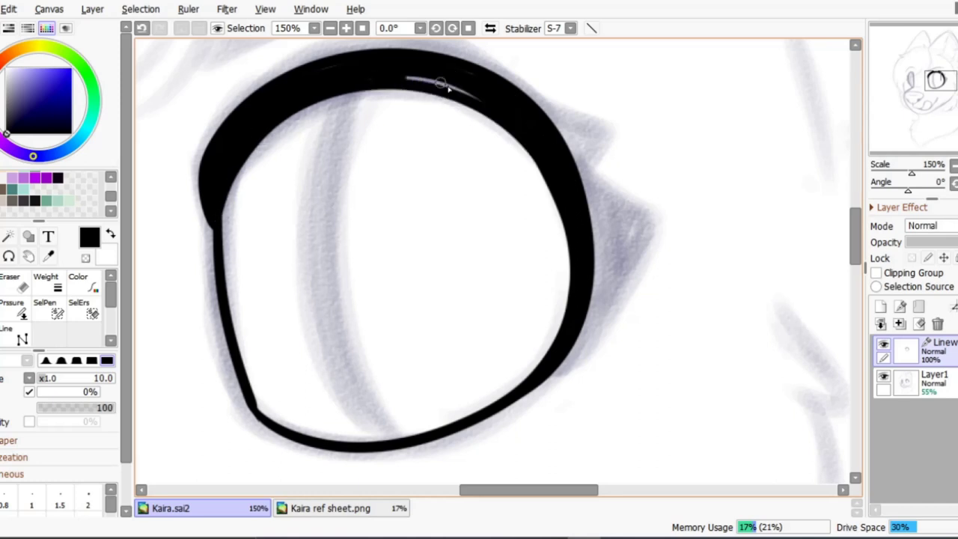
{"action": "key", "text": "ctrl+t"}
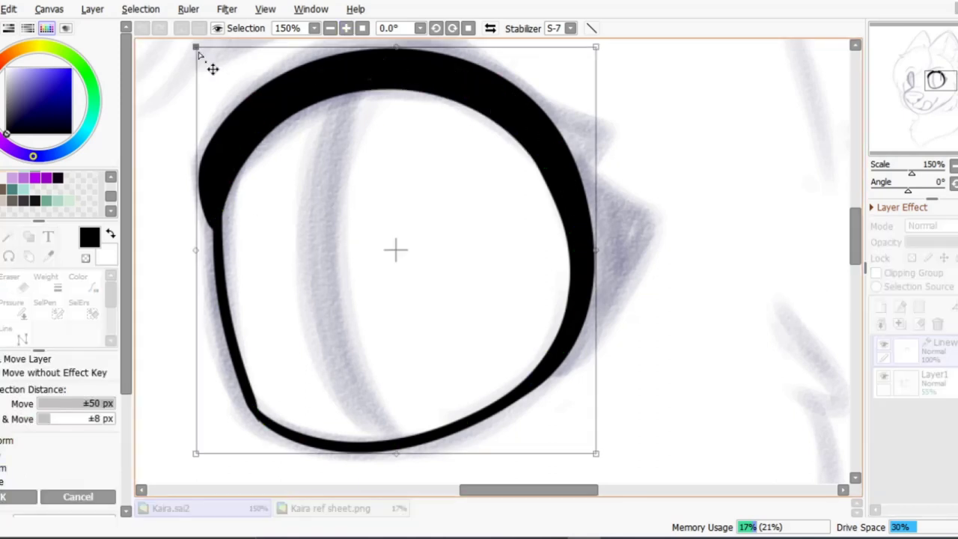
{"action": "left_click_drag", "start_coordinate": [413, 468], "coordinate": [609, 457]}
{"action": "key", "text": "Return"}
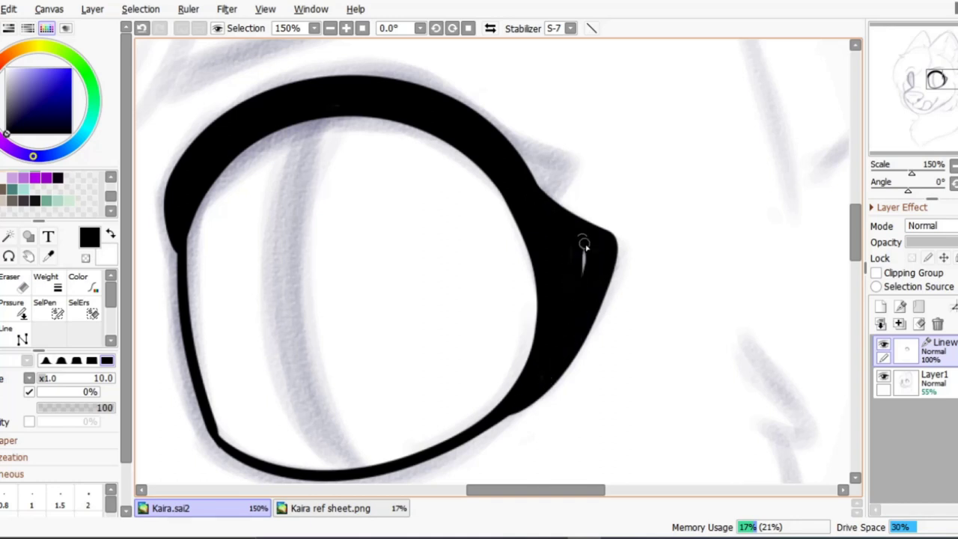
Step: Add pointed outer lashes and a curved iris line inside the large eye, and adjust the eye with a transform
{"action": "left_click_drag", "start_coordinate": [509, 143], "coordinate": [516, 150]}
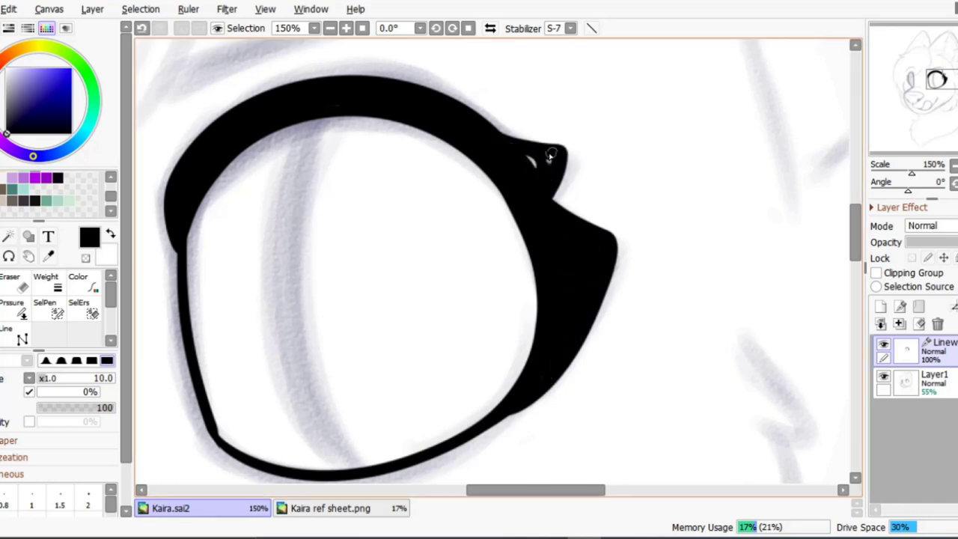
{"action": "scroll", "coordinate": [556, 369], "scroll_direction": "down", "scroll_amount": 1}
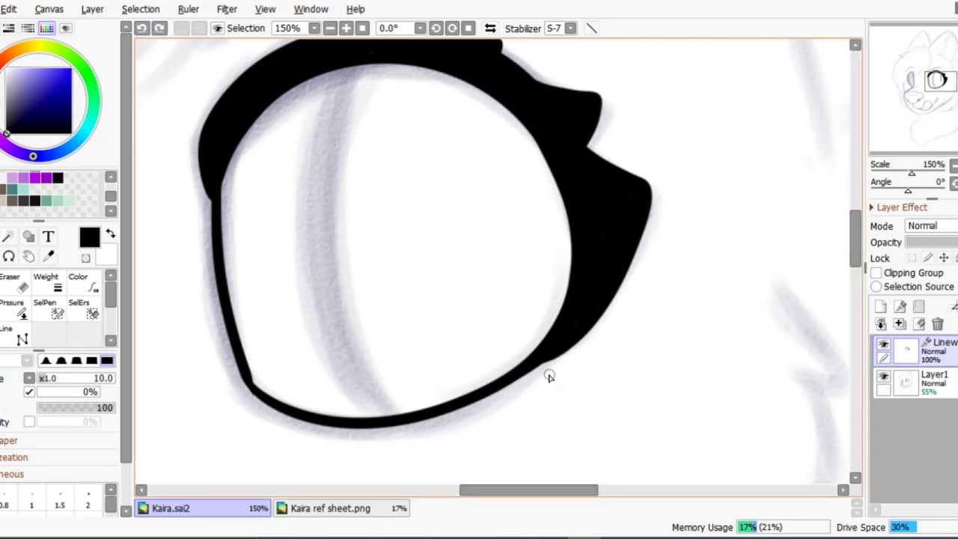
{"action": "left_click_drag", "start_coordinate": [298, 122], "coordinate": [367, 427]}
{"action": "key", "text": "minus"}
{"action": "key", "text": "ctrl+t"}
{"action": "left_click", "coordinate": [15, 499]}
Step: Outline the narrow eye on a new linework layer and thicken its upper lid
{"action": "key", "text": "plus"}
{"action": "mouse_move", "coordinate": [417, 396]}
{"action": "left_mouse_down"}
{"action": "mouse_move", "coordinate": [413, 235]}
{"action": "mouse_move", "coordinate": [367, 391]}
{"action": "left_mouse_up"}
{"action": "left_click_drag", "start_coordinate": [419, 314], "coordinate": [367, 391]}
{"action": "scroll", "coordinate": [387, 158], "scroll_direction": "up", "scroll_amount": 1}
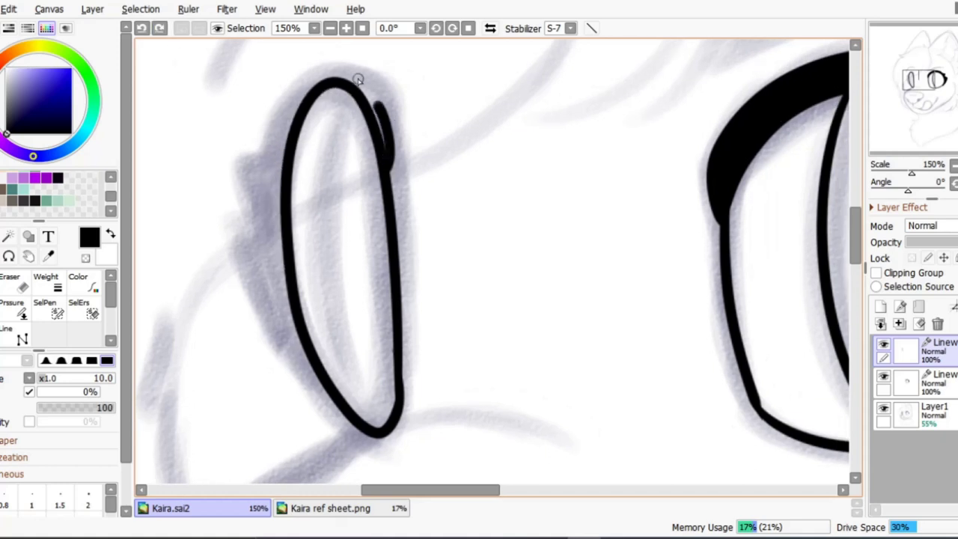
{"action": "scroll", "coordinate": [309, 166], "scroll_direction": "right", "scroll_amount": 1}
{"action": "left_click_drag", "start_coordinate": [224, 315], "coordinate": [240, 157]}
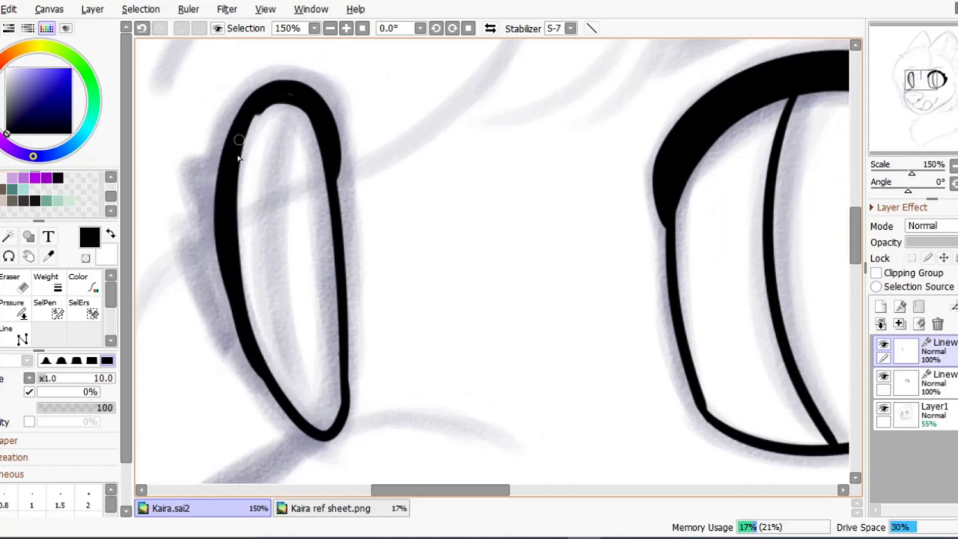
Step: Ink the solid pointed lashes along the narrow eye's outer side
{"action": "key", "text": "minus"}
{"action": "key", "text": "minus"}
{"action": "mouse_move", "coordinate": [283, 104]}
{"action": "left_mouse_down"}
{"action": "mouse_move", "coordinate": [303, 108]}
{"action": "mouse_move", "coordinate": [217, 419]}
{"action": "left_mouse_up"}
{"action": "key", "text": "plus"}
{"action": "key", "text": "plus"}
{"action": "key", "text": "plus"}
{"action": "mouse_move", "coordinate": [285, 71]}
{"action": "left_mouse_down"}
{"action": "mouse_move", "coordinate": [226, 206]}
{"action": "mouse_move", "coordinate": [320, 399]}
{"action": "left_mouse_up"}
{"action": "key", "text": "minus"}
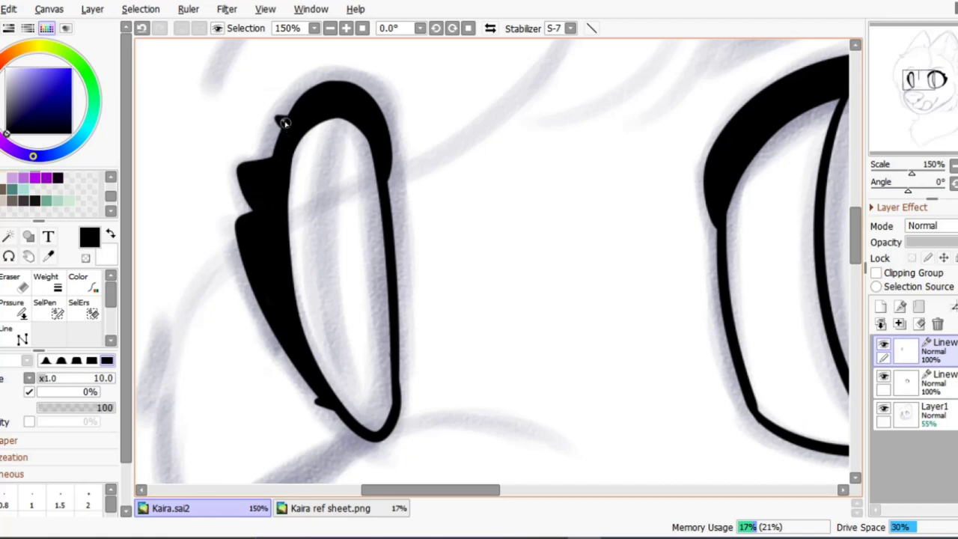
Step: Draw a curved iris line inside the narrow eye on a new linework layer
{"action": "left_click", "coordinate": [331, 27]}
{"action": "left_click", "coordinate": [331, 27]}
{"action": "left_click", "coordinate": [331, 28]}
{"action": "left_click", "coordinate": [331, 28]}
{"action": "left_click", "coordinate": [331, 27]}
{"action": "key", "text": "ctrl+shift+n"}
{"action": "key", "text": "plus"}
{"action": "key", "text": "plus"}
{"action": "key", "text": "plus"}
{"action": "key", "text": "plus"}
{"action": "left_click", "coordinate": [142, 27]}
{"action": "left_click_drag", "start_coordinate": [358, 133], "coordinate": [382, 352]}
{"action": "left_click", "coordinate": [17, 278]}
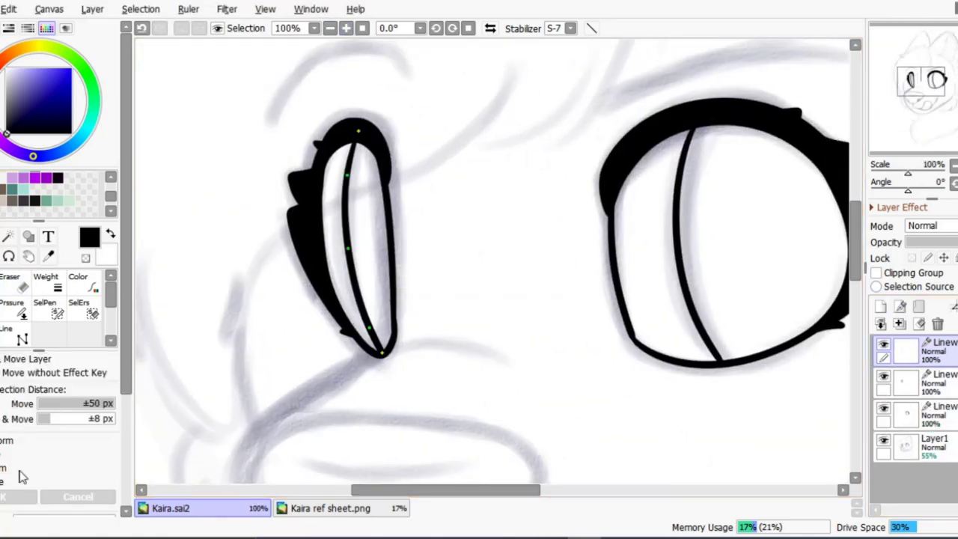
{"action": "key", "text": "n"}
Step: Merge the iris line into the narrow eye's linework layer and adjust the eye with a transform
{"action": "key", "text": "minus"}
{"action": "key", "text": "minus"}
{"action": "key", "text": "minus"}
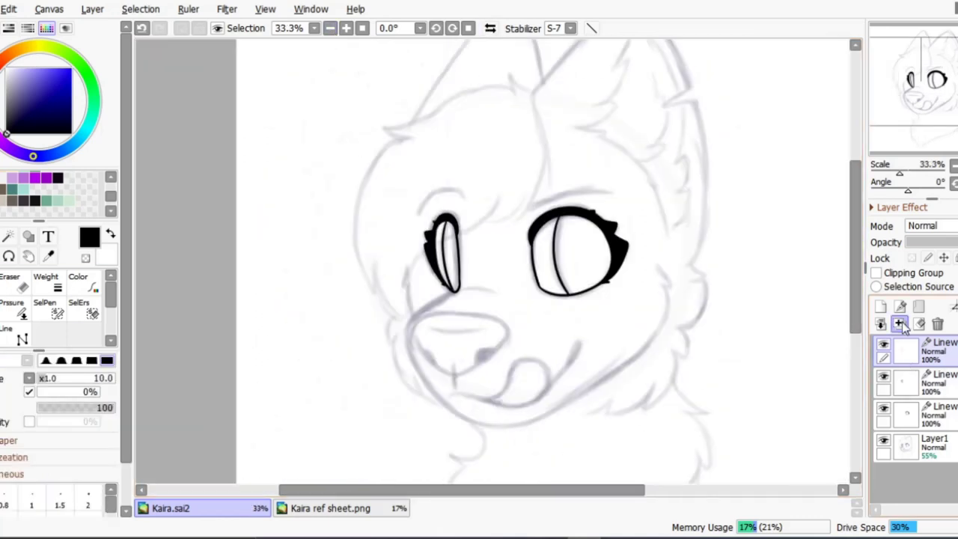
{"action": "left_click", "coordinate": [902, 322]}
{"action": "key", "text": "plus"}
{"action": "key", "text": "ctrl+t"}
{"action": "key", "text": "Return"}
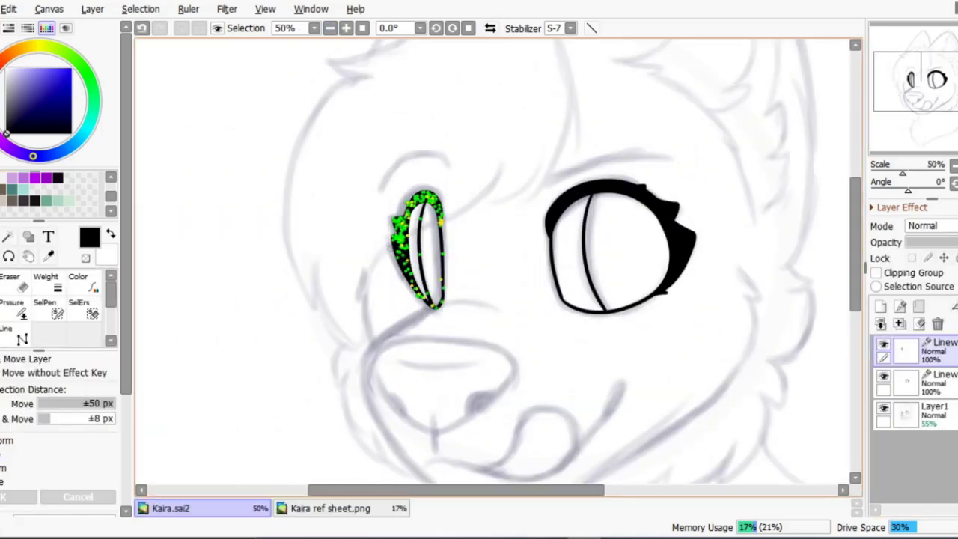
{"action": "key", "text": "ctrl+d"}
{"action": "key", "text": "h"}
{"action": "left_click", "coordinate": [884, 411]}
{"action": "key", "text": "h"}
{"action": "left_click", "coordinate": [885, 410]}
Step: Create a new linework layer above the two eye layers
{"action": "key", "text": "plus"}
{"action": "left_click", "coordinate": [881, 307]}
{"action": "key", "text": "plus"}
{"action": "left_click_drag", "start_coordinate": [203, 160], "coordinate": [317, 460]}
{"action": "key", "text": "ctrl+z"}
{"action": "left_click_drag", "start_coordinate": [315, 135], "coordinate": [219, 187]}
{"action": "key", "text": "ctrl+z"}
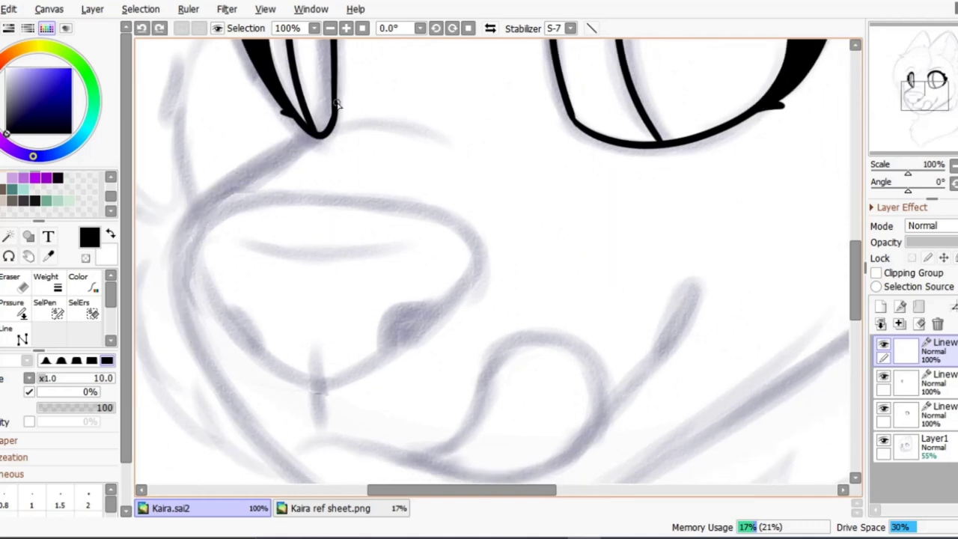
{"action": "key", "text": "ctrl+z"}
Step: Ink the muzzle profile from the narrow eye's corner to the mouth line, and outline the looped tongue
{"action": "mouse_move", "coordinate": [322, 133]}
{"action": "left_mouse_down"}
{"action": "mouse_move", "coordinate": [165, 250]}
{"action": "mouse_move", "coordinate": [271, 449]}
{"action": "mouse_move", "coordinate": [408, 458]}
{"action": "left_mouse_up"}
{"action": "key", "text": "ctrl+z"}
{"action": "scroll", "coordinate": [495, 300], "scroll_direction": "down", "scroll_amount": 2}
{"action": "left_click_drag", "start_coordinate": [389, 346], "coordinate": [352, 363]}
{"action": "scroll", "coordinate": [336, 98], "scroll_direction": "up", "scroll_amount": 1}
{"action": "key", "text": "ctrl+z"}
{"action": "mouse_move", "coordinate": [506, 372]}
{"action": "left_mouse_down"}
{"action": "mouse_move", "coordinate": [435, 178]}
{"action": "mouse_move", "coordinate": [265, 364]}
{"action": "left_mouse_up"}
{"action": "scroll", "coordinate": [265, 363], "scroll_direction": "down", "scroll_amount": 2}
{"action": "left_click", "coordinate": [347, 29]}
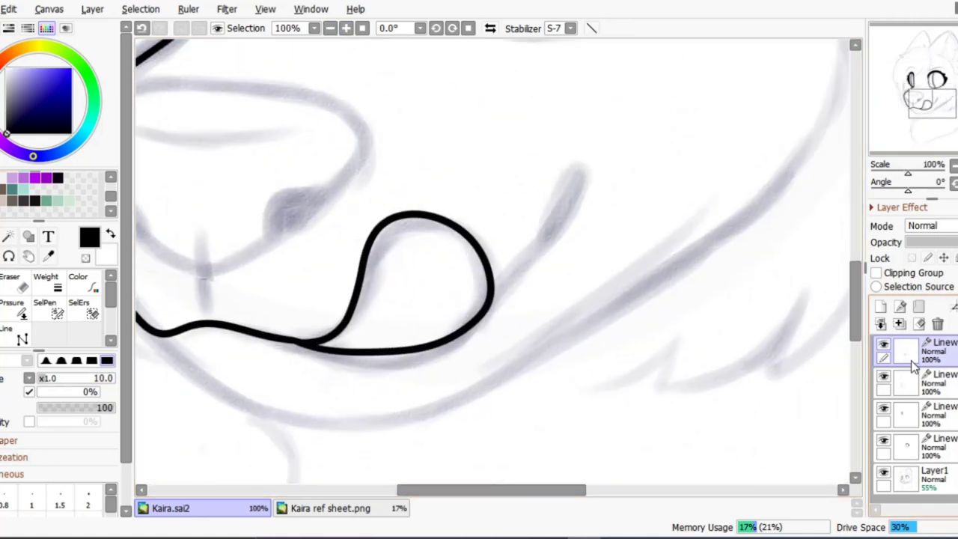
Step: Ink the thick tapered mouth corner beside the tongue and clean up the muzzle layer with the eraser
{"action": "left_click_drag", "start_coordinate": [560, 208], "coordinate": [572, 180]}
{"action": "key", "text": "e"}
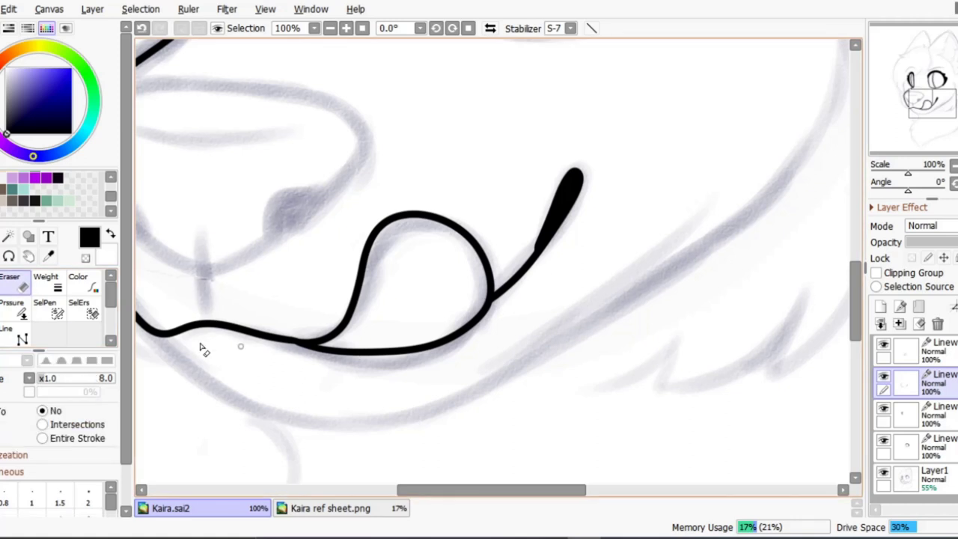
{"action": "key", "text": "n"}
{"action": "scroll", "coordinate": [582, 181], "scroll_direction": "down", "scroll_amount": 3}
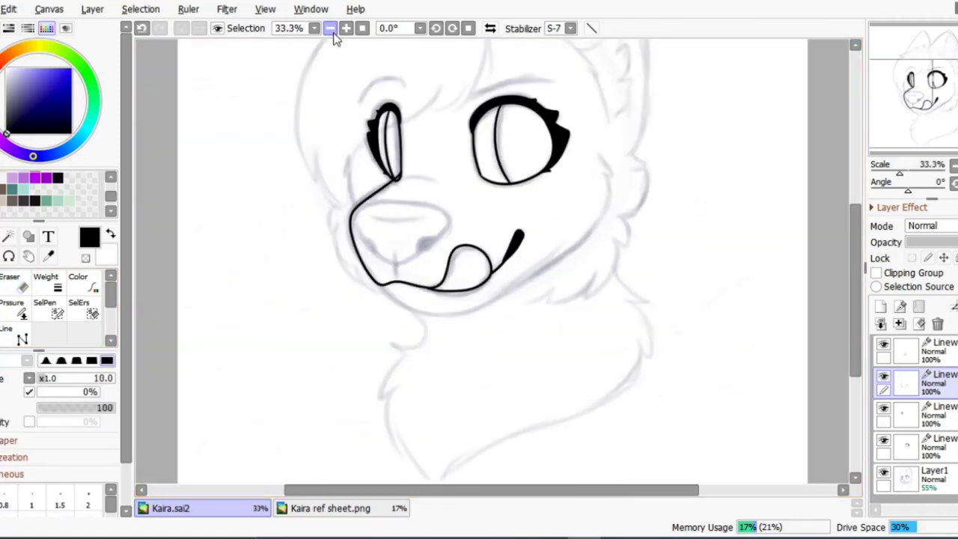
{"action": "left_click", "coordinate": [346, 28]}
{"action": "left_click", "coordinate": [346, 27]}
{"action": "mouse_move", "coordinate": [324, 186]}
{"action": "left_mouse_down"}
{"action": "mouse_move", "coordinate": [248, 188]}
{"action": "mouse_move", "coordinate": [264, 189]}
{"action": "mouse_move", "coordinate": [202, 303]}
{"action": "left_mouse_up"}
{"action": "key", "text": "ctrl+z"}
{"action": "key", "text": "ctrl+z"}
{"action": "key", "text": "ctrl+z"}
Step: Outline the rounded nose on a new linework layer and clean up the joint on its upper edge
{"action": "left_click_drag", "start_coordinate": [303, 184], "coordinate": [225, 337]}
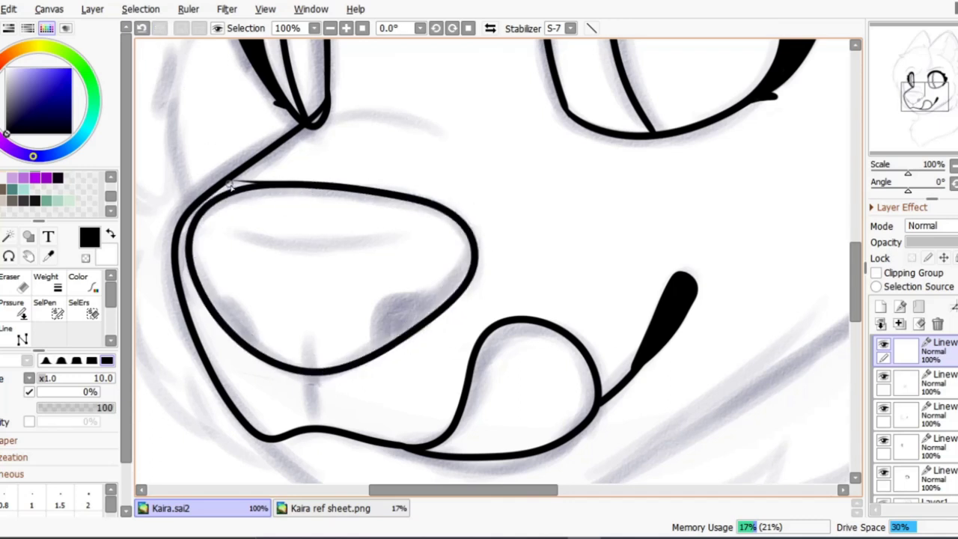
{"action": "scroll", "coordinate": [231, 187], "scroll_direction": "up", "scroll_amount": 2}
{"action": "key", "text": "e"}
{"action": "key", "text": "n"}
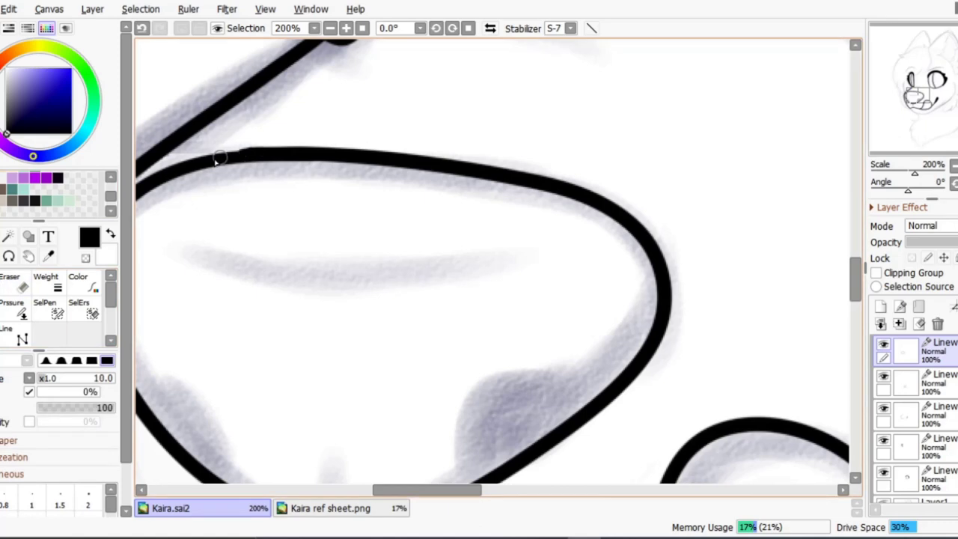
{"action": "left_click_drag", "start_coordinate": [267, 160], "coordinate": [327, 194]}
{"action": "scroll", "coordinate": [336, 105], "scroll_direction": "down", "scroll_amount": 1}
Step: Adjust the nose outline with a transform
{"action": "left_click_drag", "start_coordinate": [301, 274], "coordinate": [574, 251]}
{"action": "key", "text": "ctrl+z"}
{"action": "scroll", "coordinate": [574, 255], "scroll_direction": "down", "scroll_amount": 2}
{"action": "key", "text": "ctrl+t"}
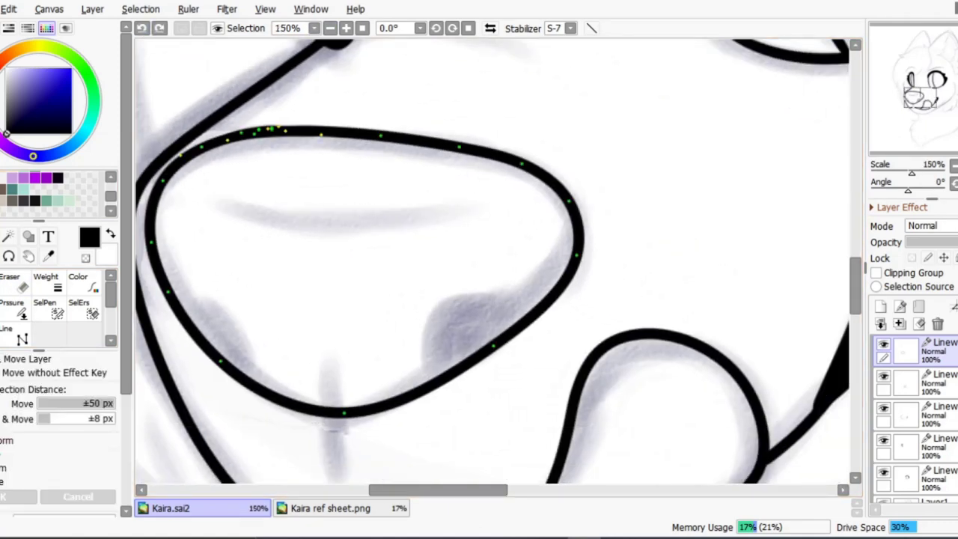
{"action": "key", "text": "Return"}
Step: Ink the nose's curved crease, two filled nostrils, and the vertical line from the nose to the mouth
{"action": "mouse_move", "coordinate": [217, 200]}
{"action": "left_mouse_down"}
{"action": "mouse_move", "coordinate": [357, 218]}
{"action": "mouse_move", "coordinate": [490, 196]}
{"action": "left_mouse_up"}
{"action": "scroll", "coordinate": [449, 247], "scroll_direction": "down", "scroll_amount": 1}
{"action": "left_click_drag", "start_coordinate": [348, 352], "coordinate": [338, 315]}
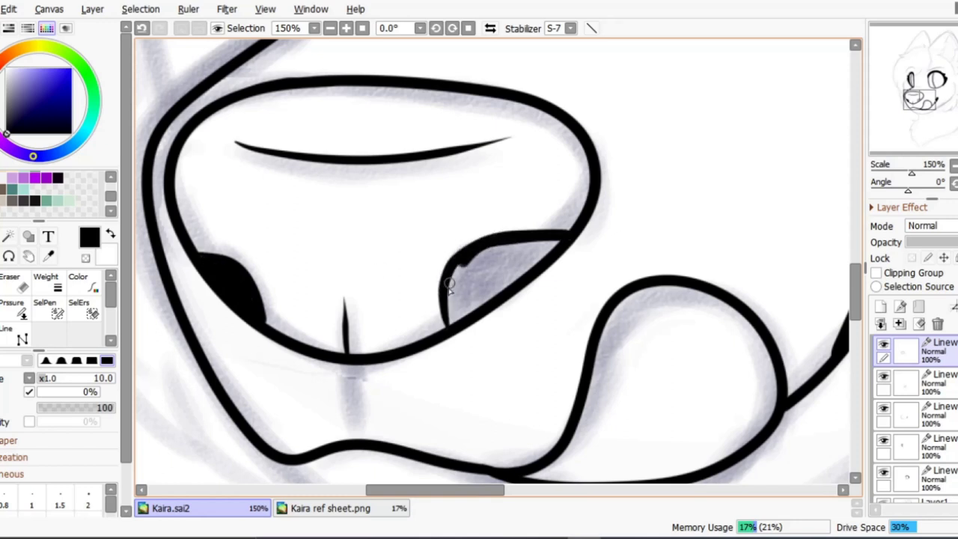
{"action": "scroll", "coordinate": [196, 250], "scroll_direction": "down", "scroll_amount": 2}
{"action": "scroll", "coordinate": [317, 332], "scroll_direction": "up", "scroll_amount": 3}
{"action": "left_click_drag", "start_coordinate": [322, 329], "coordinate": [333, 374]}
{"action": "scroll", "coordinate": [334, 375], "scroll_direction": "down", "scroll_amount": 3}
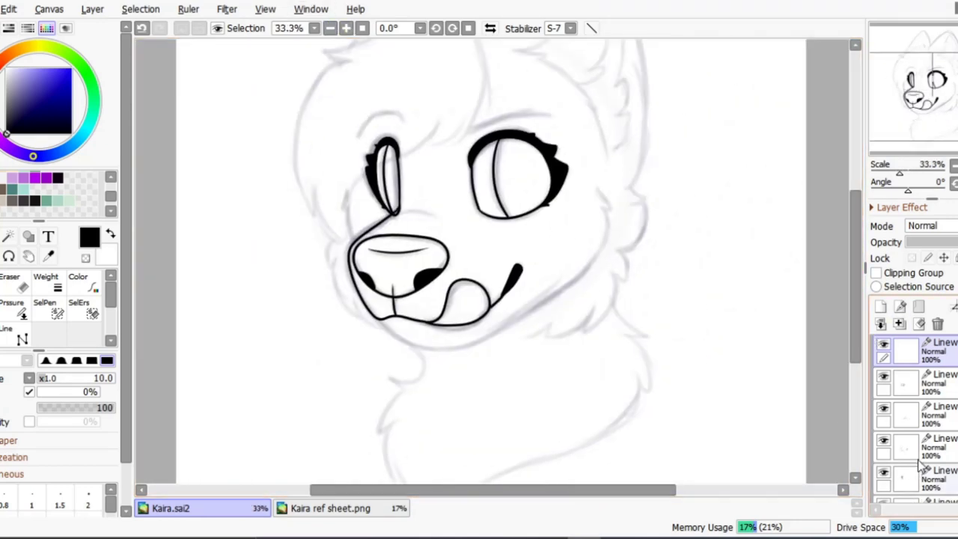
Step: Erase the overlap between the narrow eye and the muzzle line, and ink the short curve across the muzzle bridge
{"action": "left_click", "coordinate": [923, 466]}
{"action": "key", "text": "e"}
{"action": "scroll", "coordinate": [304, 198], "scroll_direction": "up", "scroll_amount": 3}
{"action": "scroll", "coordinate": [311, 180], "scroll_direction": "up", "scroll_amount": 3}
{"action": "key", "text": "n"}
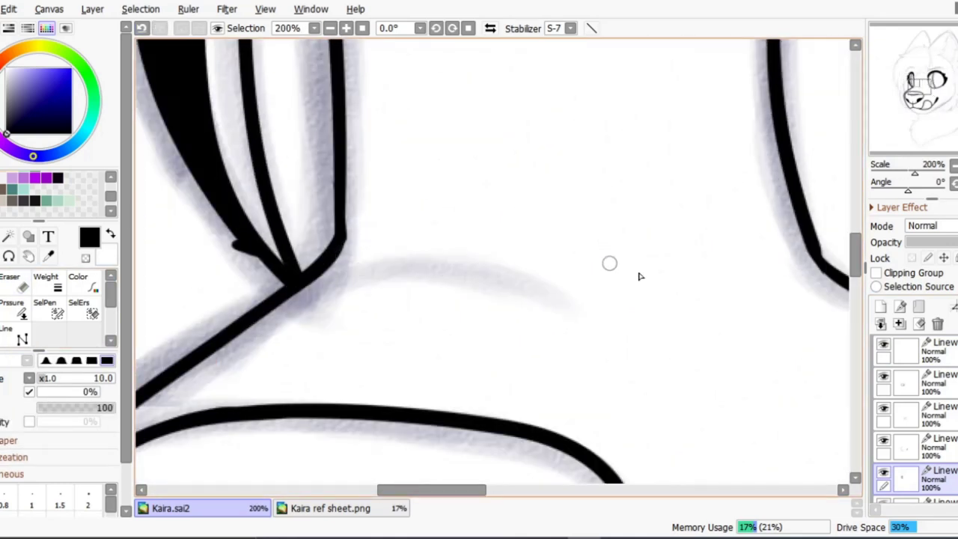
{"action": "scroll", "coordinate": [545, 307], "scroll_direction": "down", "scroll_amount": 6}
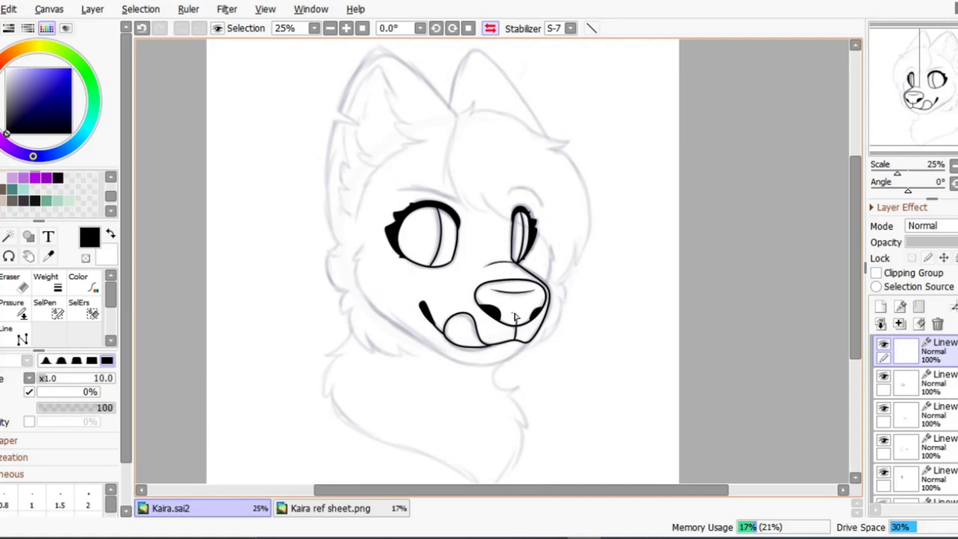
{"action": "scroll", "coordinate": [515, 318], "scroll_direction": "up", "scroll_amount": 3}
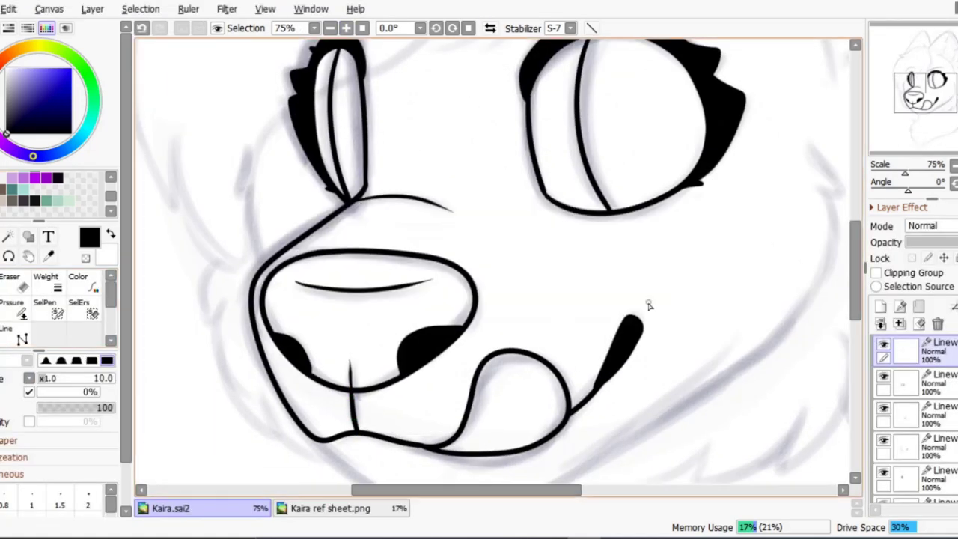
Step: Ink the lower jaw and near cheek outline from the chin up beside the large eye, and adjust it with a transform
{"action": "left_click_drag", "start_coordinate": [326, 427], "coordinate": [236, 320]}
{"action": "left_click_drag", "start_coordinate": [665, 262], "coordinate": [749, 72]}
{"action": "mouse_move", "coordinate": [749, 72]}
{"action": "left_mouse_down"}
{"action": "mouse_move", "coordinate": [759, 104]}
{"action": "mouse_move", "coordinate": [769, 100]}
{"action": "left_mouse_up"}
{"action": "key", "text": "ctrl+t"}
{"action": "left_click", "coordinate": [16, 498]}
Step: Add a pointed fur tuft at the upper end of the near cheek line and clean up its ends
{"action": "mouse_move", "coordinate": [719, 196]}
{"action": "left_mouse_down"}
{"action": "mouse_move", "coordinate": [608, 226]}
{"action": "mouse_move", "coordinate": [649, 248]}
{"action": "left_mouse_up"}
{"action": "scroll", "coordinate": [608, 226], "scroll_direction": "up", "scroll_amount": 1}
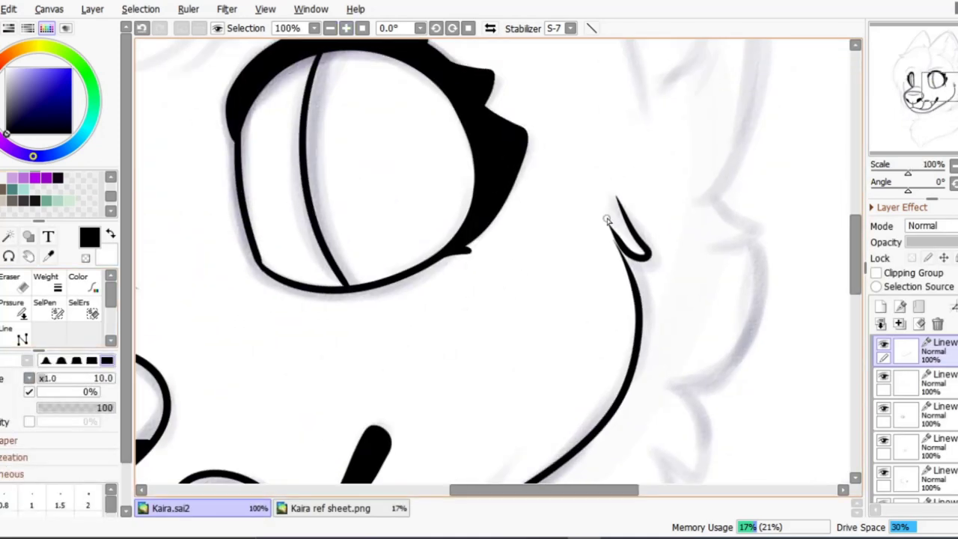
{"action": "key", "text": "e"}
{"action": "key", "text": "n"}
Step: Ink the far cheek line with its fur tuft beside the narrow eye, and reposition it with a transform
{"action": "scroll", "coordinate": [691, 259], "scroll_direction": "down", "scroll_amount": 5}
{"action": "scroll", "coordinate": [196, 224], "scroll_direction": "up", "scroll_amount": 5}
{"action": "scroll", "coordinate": [196, 266], "scroll_direction": "down", "scroll_amount": 2}
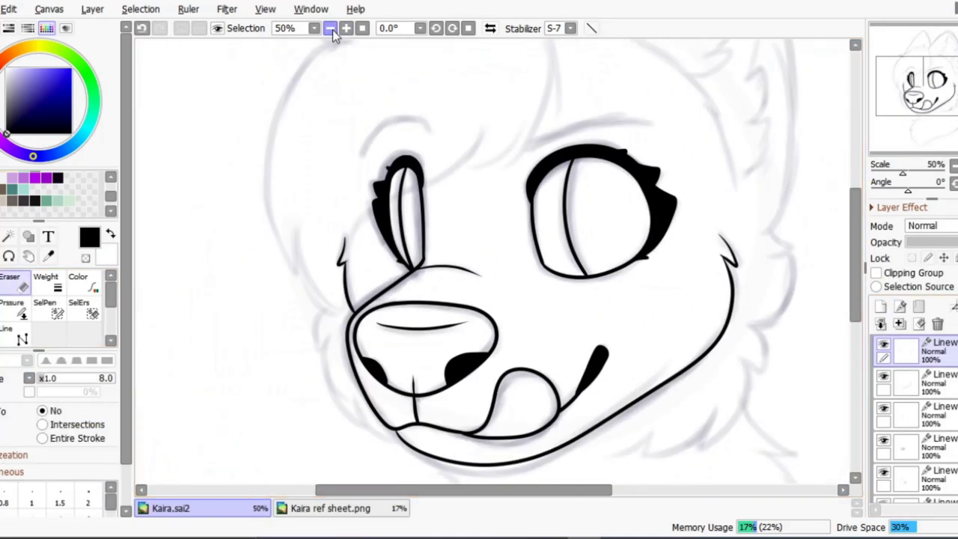
{"action": "key", "text": "ctrl+t"}
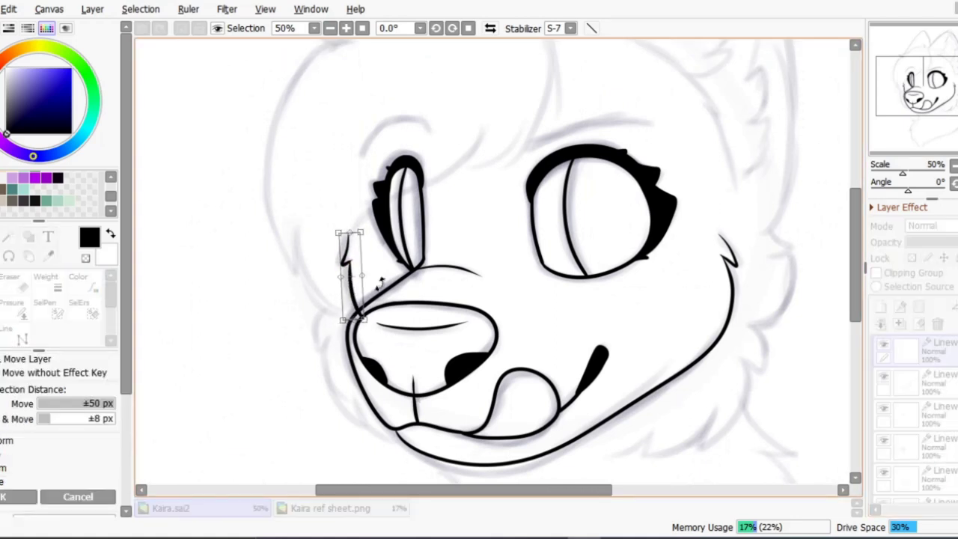
{"action": "key", "text": "Return"}
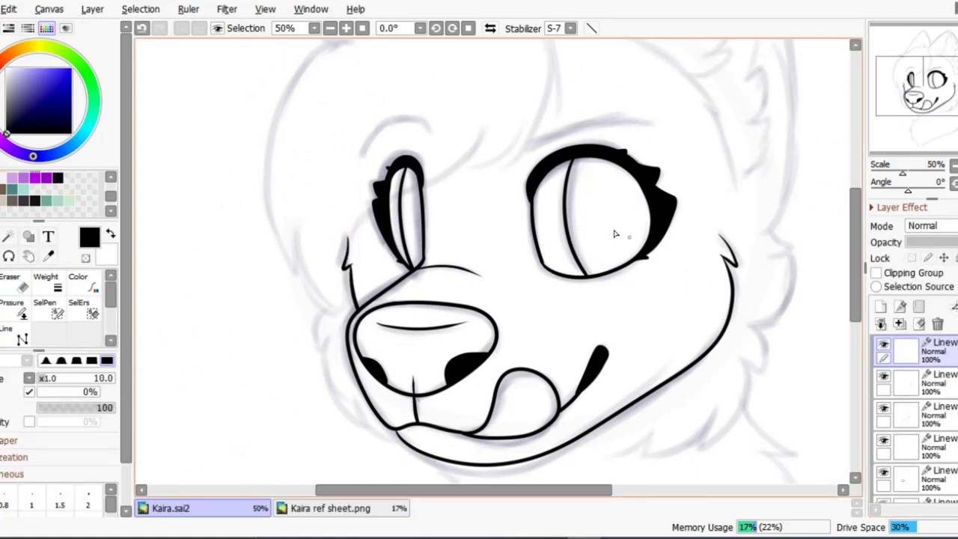
Step: Ink the curved, tapered eyebrows above both eyes
{"action": "left_click_drag", "start_coordinate": [520, 90], "coordinate": [389, 164]}
{"action": "scroll", "coordinate": [514, 178], "scroll_direction": "up", "scroll_amount": 2}
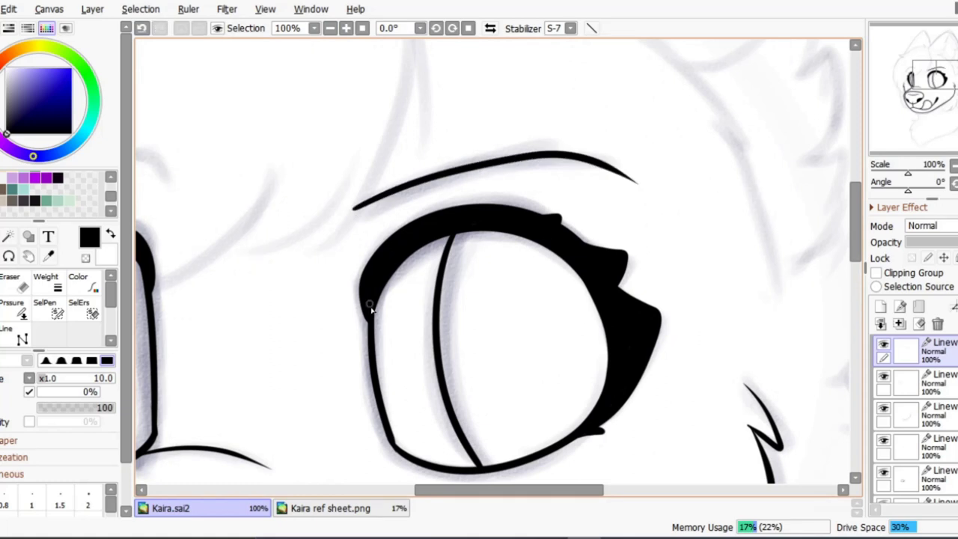
{"action": "scroll", "coordinate": [504, 269], "scroll_direction": "down", "scroll_amount": 4}
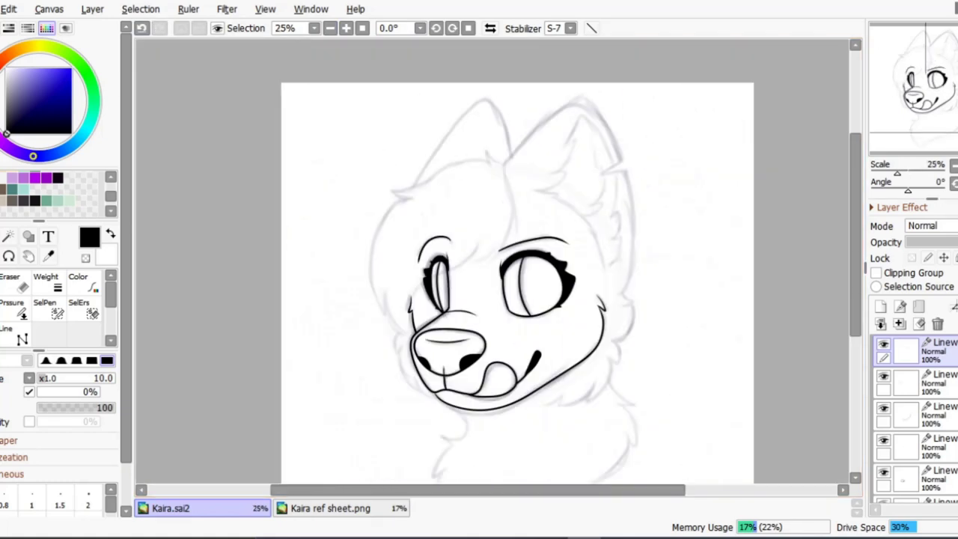
Step: Outline the large near ear and stretch its linework vertically with a transform
{"action": "scroll", "coordinate": [666, 161], "scroll_direction": "up", "scroll_amount": 2}
{"action": "left_click_drag", "start_coordinate": [324, 171], "coordinate": [494, 56]}
{"action": "key", "text": "ctrl+t"}
{"action": "left_click_drag", "start_coordinate": [577, 52], "coordinate": [576, 45]}
{"action": "left_click_drag", "start_coordinate": [591, 424], "coordinate": [589, 457]}
{"action": "key", "text": "Return"}
Step: Ink the top of the hair with its pointed tufts and the outer side down to a sharp lock
{"action": "left_click_drag", "start_coordinate": [326, 203], "coordinate": [454, 124]}
{"action": "left_click_drag", "start_coordinate": [247, 174], "coordinate": [208, 345]}
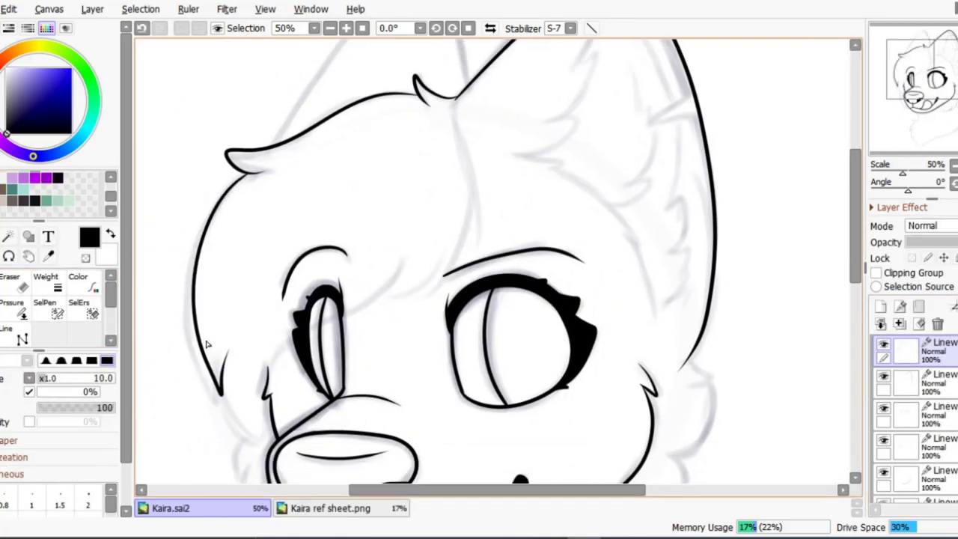
{"action": "key", "text": "ctrl+z"}
{"action": "left_click_drag", "start_coordinate": [238, 177], "coordinate": [219, 401]}
{"action": "left_click_drag", "start_coordinate": [219, 391], "coordinate": [208, 329]}
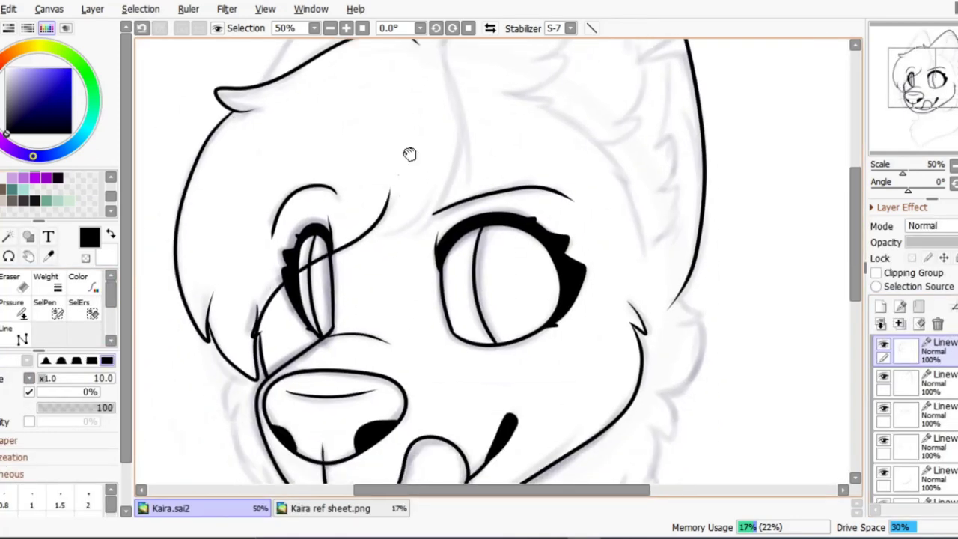
Step: Ink the fringe's inner edge across the forehead and clean up the joint at its pointed lock
{"action": "left_click_drag", "start_coordinate": [410, 153], "coordinate": [433, 219]}
{"action": "left_click_drag", "start_coordinate": [433, 180], "coordinate": [337, 294]}
{"action": "scroll", "coordinate": [336, 292], "scroll_direction": "up", "scroll_amount": 2}
{"action": "key", "text": "e"}
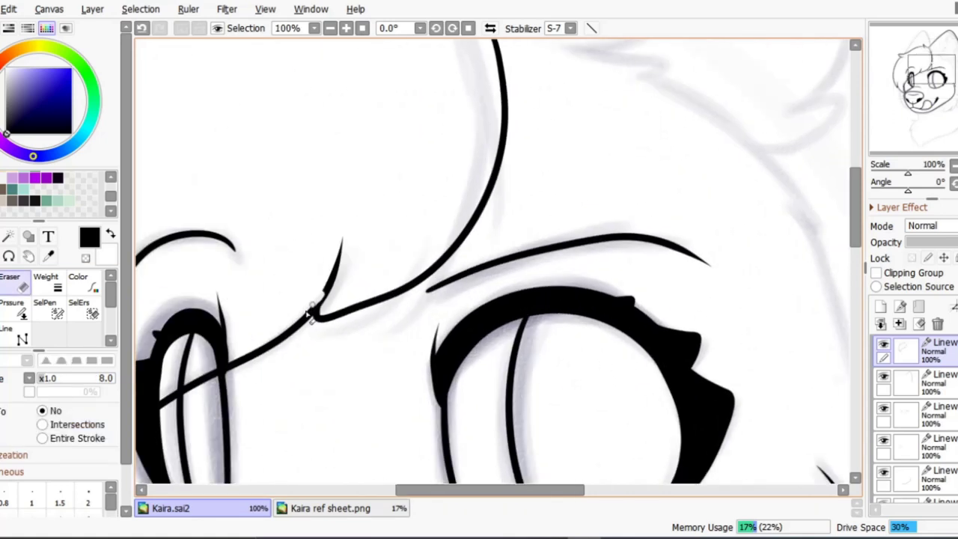
{"action": "key", "text": "n"}
{"action": "scroll", "coordinate": [252, 150], "scroll_direction": "up", "scroll_amount": 2}
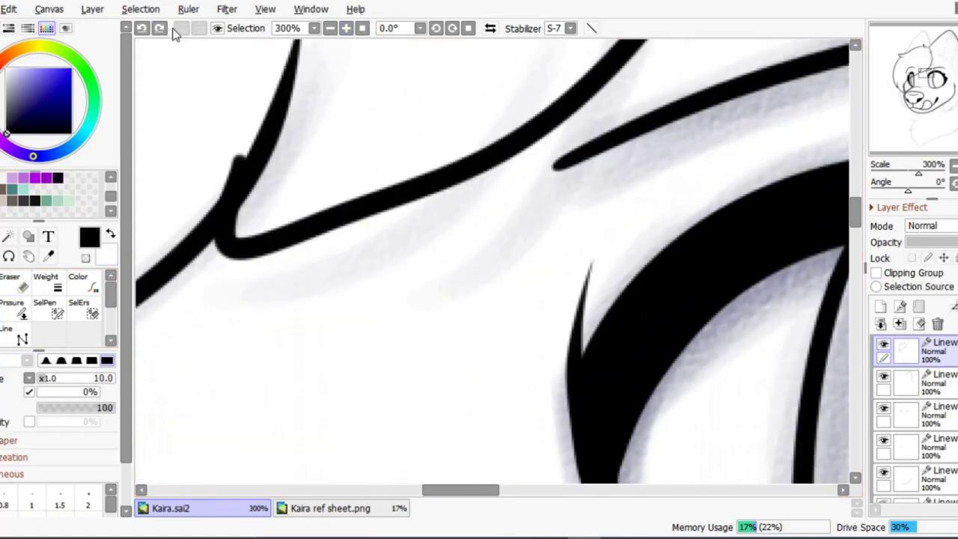
{"action": "left_click_drag", "start_coordinate": [252, 150], "coordinate": [264, 128]}
Step: Adjust the hair linework with a transform after checking the mirrored view
{"action": "left_click", "coordinate": [330, 27]}
{"action": "left_click", "coordinate": [331, 28]}
{"action": "key", "text": "h"}
{"action": "key", "text": "h"}
{"action": "key", "text": "ctrl+t"}
{"action": "key", "text": "Return"}
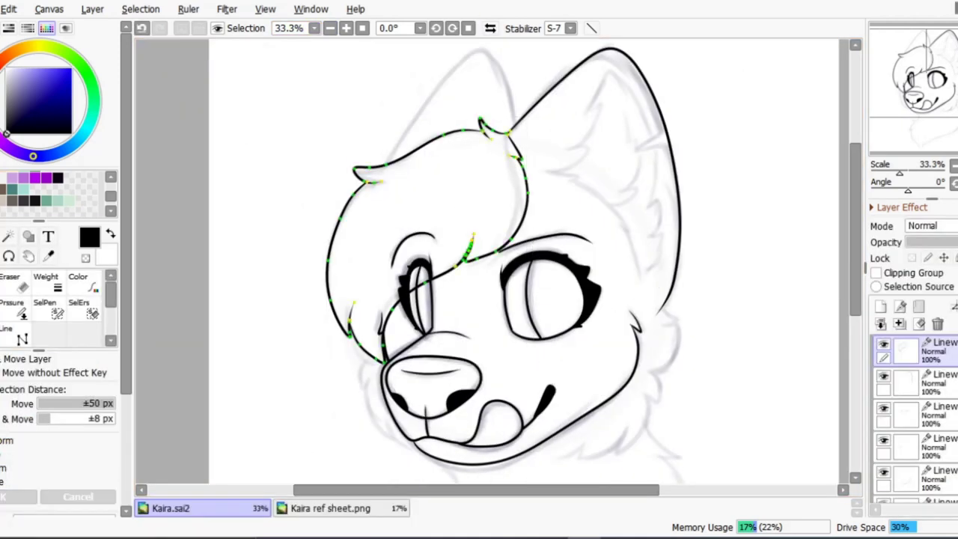
Step: Clean up the hair tuft at the parting and outline the far ear on a new linework layer
{"action": "scroll", "coordinate": [416, 51], "scroll_direction": "up", "scroll_amount": 1}
{"action": "key", "text": "e"}
{"action": "mouse_move", "coordinate": [460, 184]}
{"action": "left_mouse_down"}
{"action": "mouse_move", "coordinate": [471, 194]}
{"action": "mouse_move", "coordinate": [470, 157]}
{"action": "left_mouse_up"}
{"action": "key", "text": "n"}
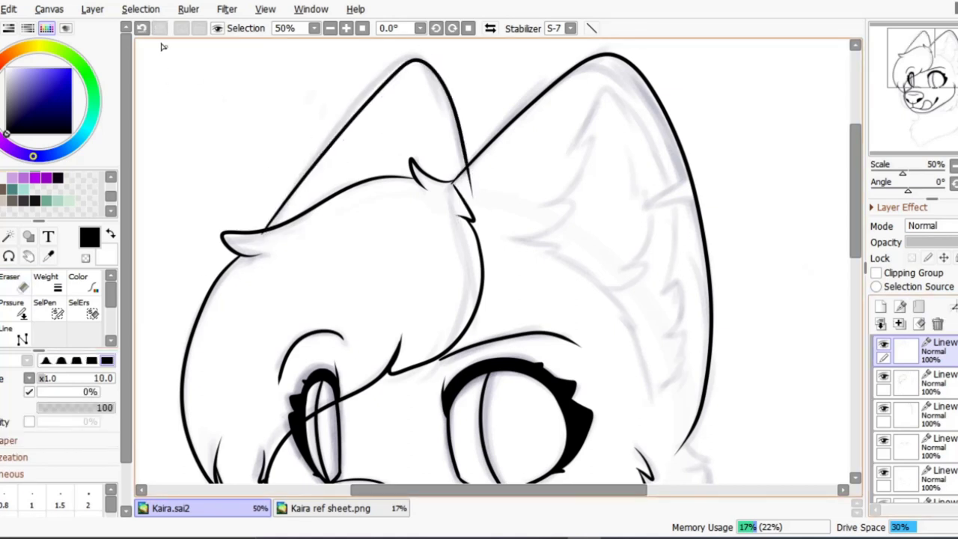
Step: Ink the far ear's inner side down to the hair tuft and erase the overhanging line ends at the hair
{"action": "left_click_drag", "start_coordinate": [434, 52], "coordinate": [455, 180]}
{"action": "key", "text": "e"}
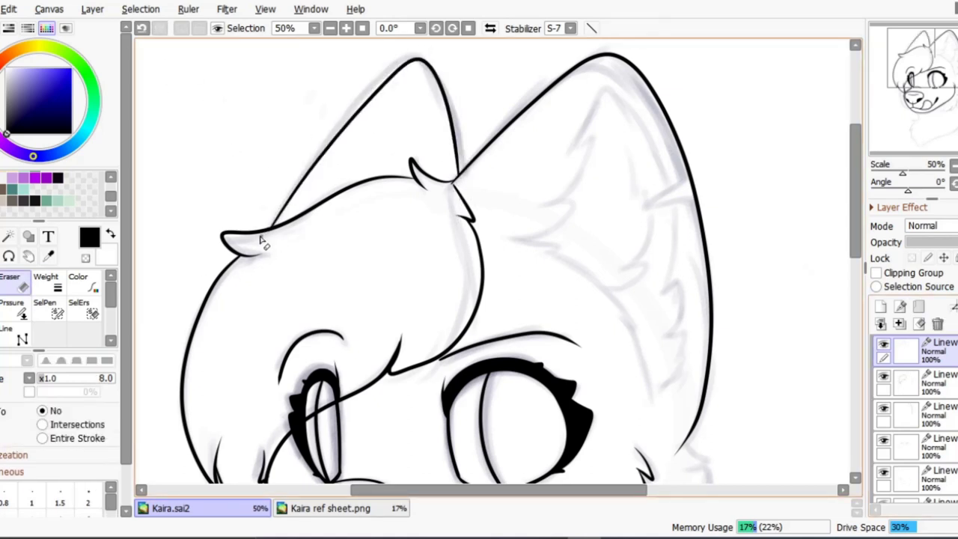
{"action": "key", "text": "n"}
Step: Ink the near ear's inner outline and its fur tufts on a new linework layer
{"action": "left_click_drag", "start_coordinate": [595, 240], "coordinate": [456, 240]}
{"action": "left_click_drag", "start_coordinate": [378, 236], "coordinate": [432, 196]}
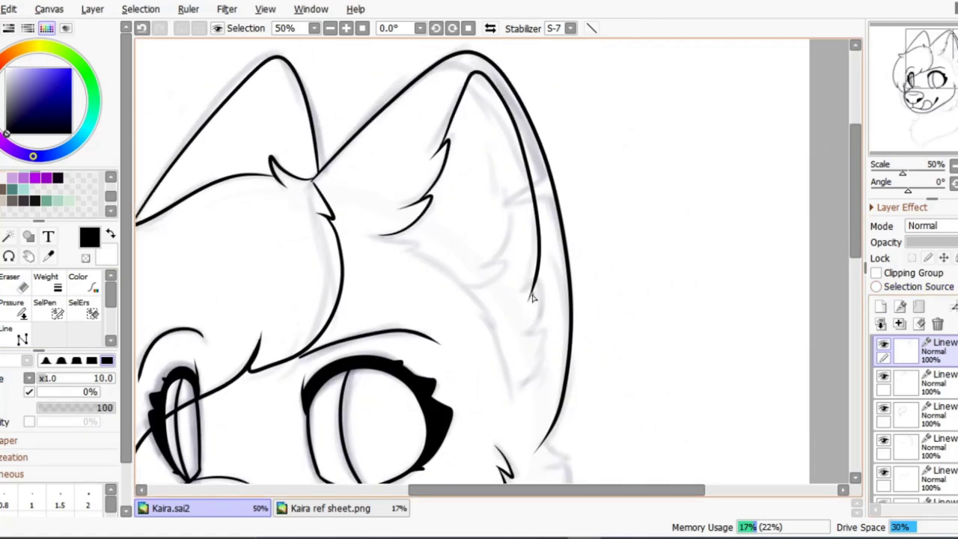
{"action": "left_click_drag", "start_coordinate": [537, 378], "coordinate": [520, 377]}
{"action": "left_click_drag", "start_coordinate": [502, 215], "coordinate": [488, 253]}
Step: Adjust the near ear's inner linework with a transform and refine the curve along the ear's base
{"action": "scroll", "coordinate": [336, 111], "scroll_direction": "up", "scroll_amount": 1}
{"action": "left_click", "coordinate": [330, 30]}
{"action": "left_click", "coordinate": [330, 30]}
{"action": "key", "text": "ctrl+t"}
{"action": "key", "text": "Return"}
{"action": "left_click", "coordinate": [495, 275], "text": "ctrl"}
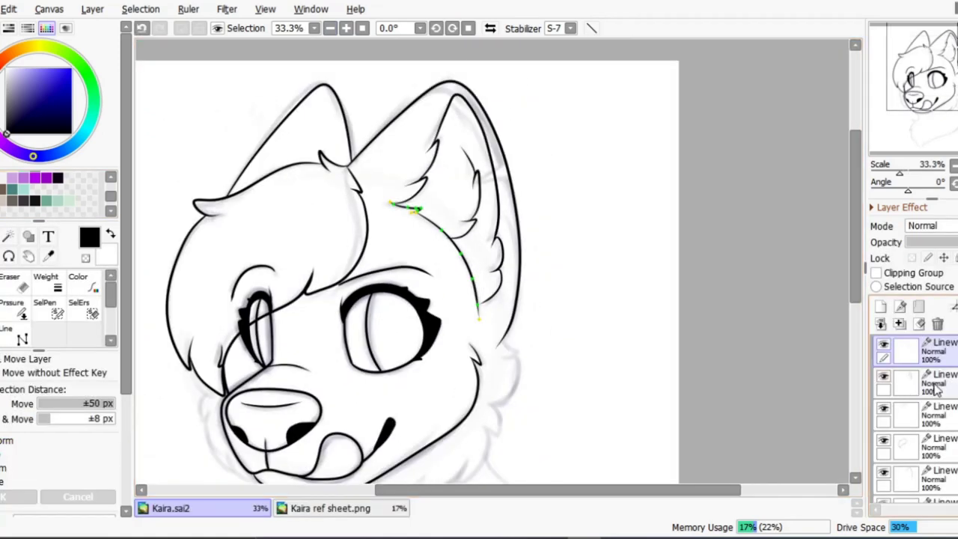
{"action": "left_click", "coordinate": [77, 296]}
{"action": "scroll", "coordinate": [372, 276], "scroll_direction": "up", "scroll_amount": 5}
{"action": "left_click_drag", "start_coordinate": [372, 276], "coordinate": [299, 37]}
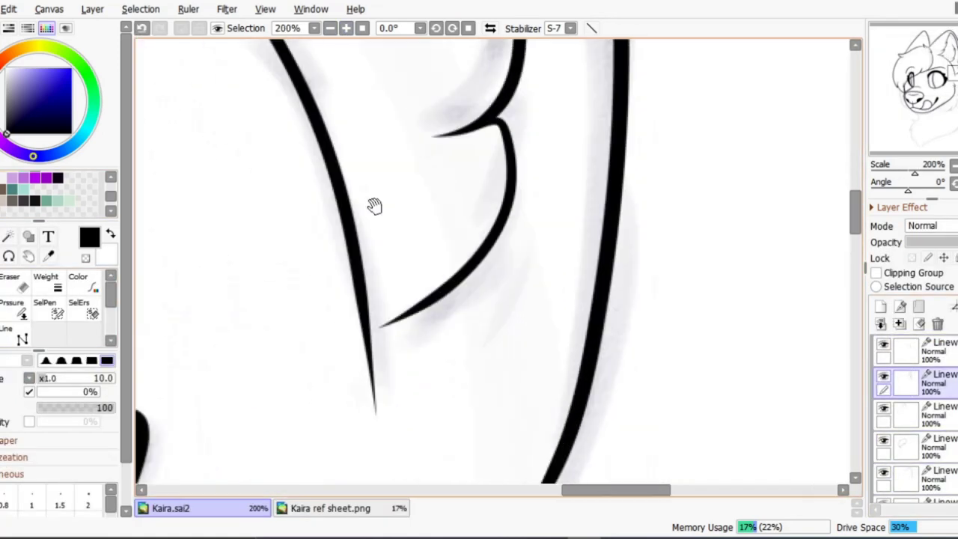
{"action": "scroll", "coordinate": [569, 328], "scroll_direction": "down", "scroll_amount": 6}
{"action": "scroll", "coordinate": [569, 327], "scroll_direction": "up", "scroll_amount": 1}
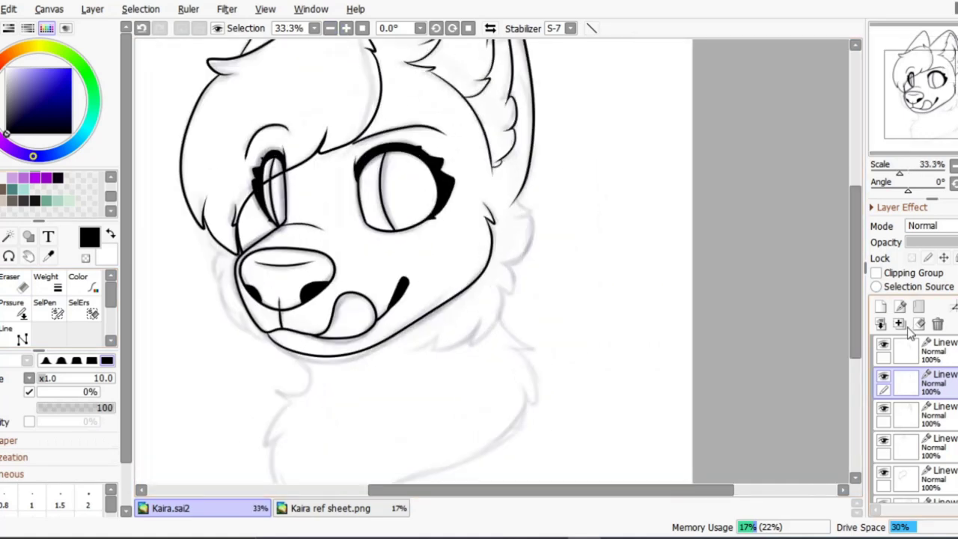
Step: Check the mirrored drawing and ink the near cheek's fur tufts from the ear to under the jaw on a new linework layer
{"action": "scroll", "coordinate": [569, 327], "scroll_direction": "down", "scroll_amount": 2}
{"action": "key", "text": "h"}
{"action": "key", "text": "h"}
{"action": "left_click", "coordinate": [906, 349]}
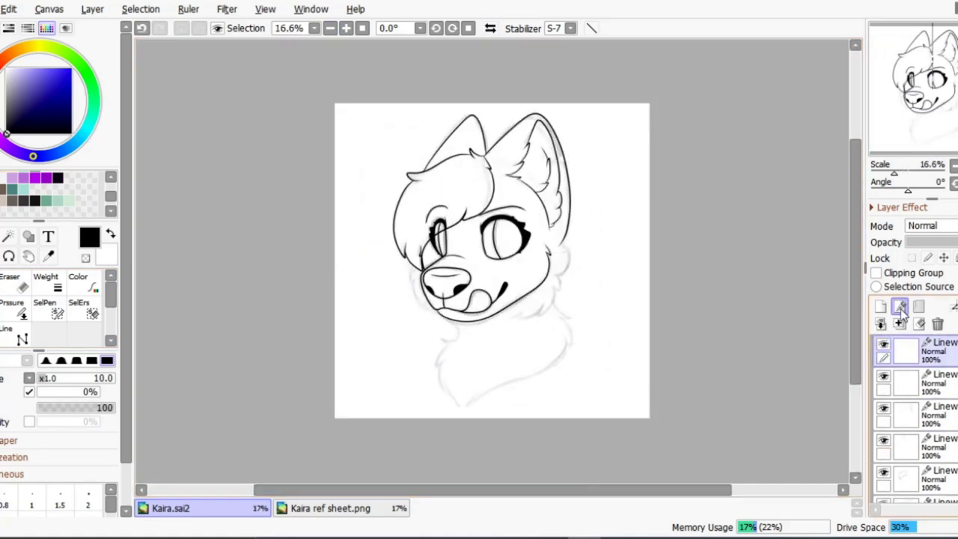
{"action": "scroll", "coordinate": [509, 164], "scroll_direction": "up", "scroll_amount": 3}
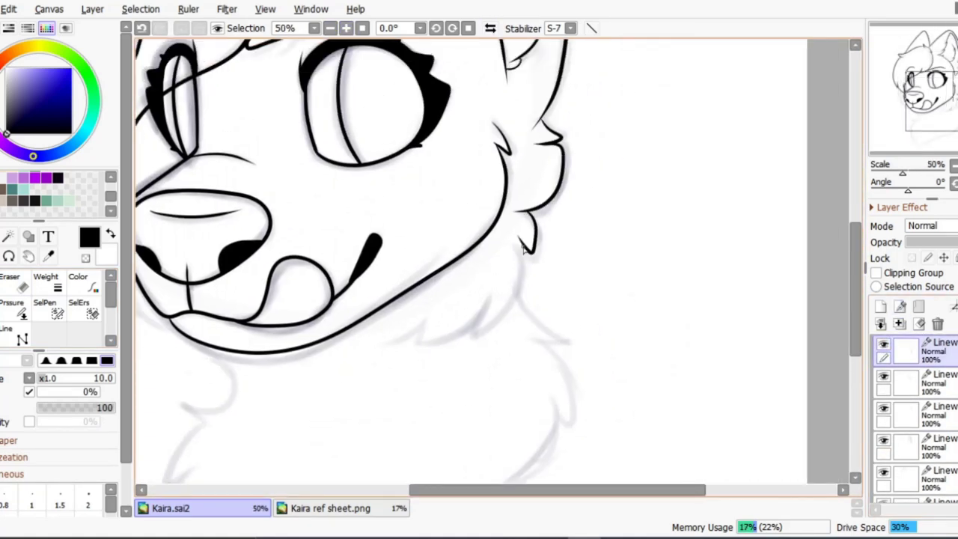
{"action": "scroll", "coordinate": [322, 200], "scroll_direction": "up", "scroll_amount": 1}
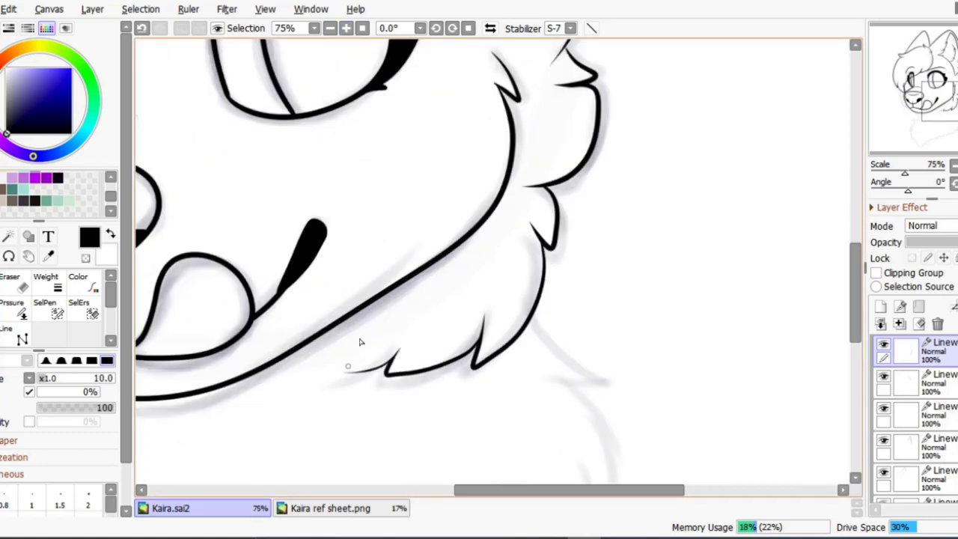
{"action": "scroll", "coordinate": [390, 365], "scroll_direction": "down", "scroll_amount": 3}
Step: Ink the far cheek's fur beside the muzzle and hide the sketch layer to check the linework
{"action": "scroll", "coordinate": [231, 252], "scroll_direction": "up", "scroll_amount": 1}
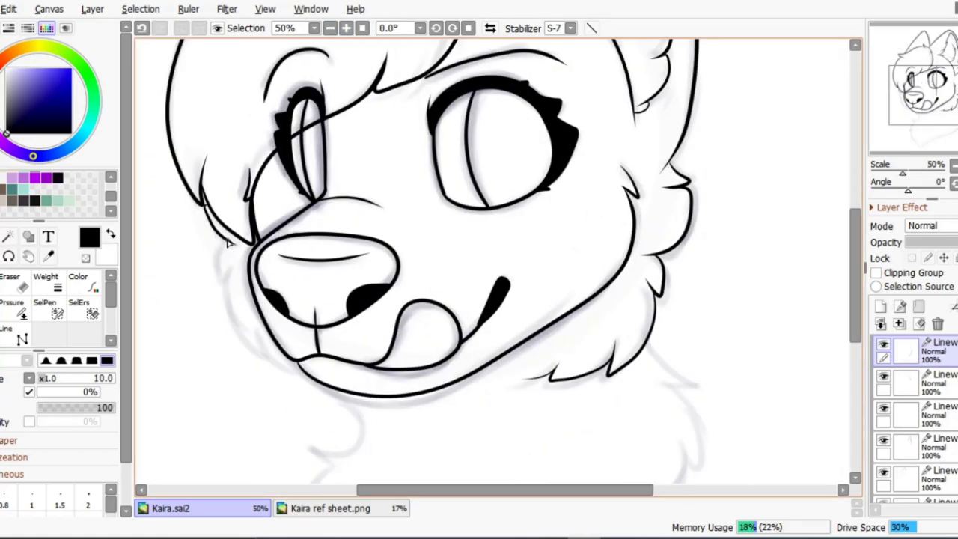
{"action": "scroll", "coordinate": [325, 160], "scroll_direction": "down", "scroll_amount": 2}
{"action": "scroll", "coordinate": [885, 491], "scroll_direction": "down", "scroll_amount": 2}
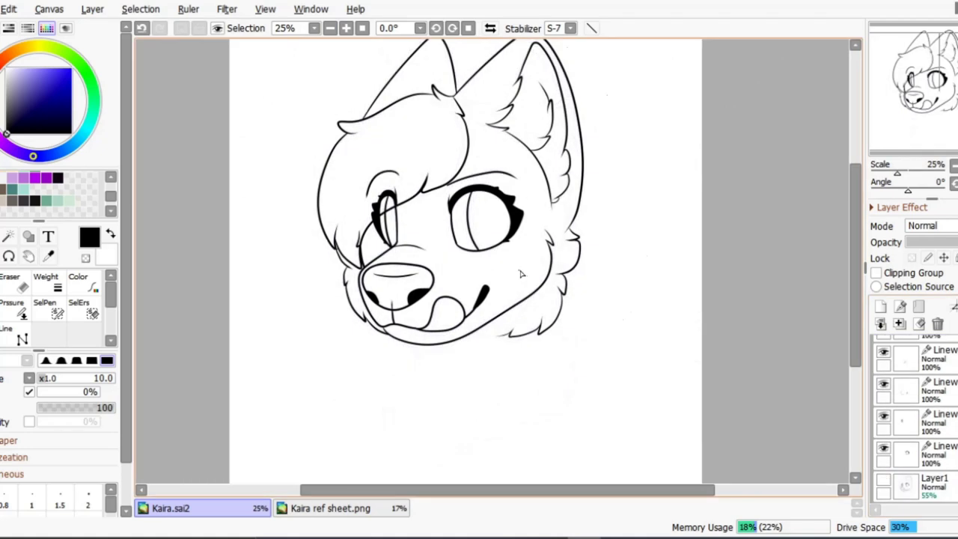
Step: Ink the neck's front fur and the chest's pointed lower edge over the sketch, redoing the first strokes
{"action": "scroll", "coordinate": [886, 491], "scroll_direction": "up", "scroll_amount": 2}
{"action": "scroll", "coordinate": [322, 195], "scroll_direction": "up", "scroll_amount": 1}
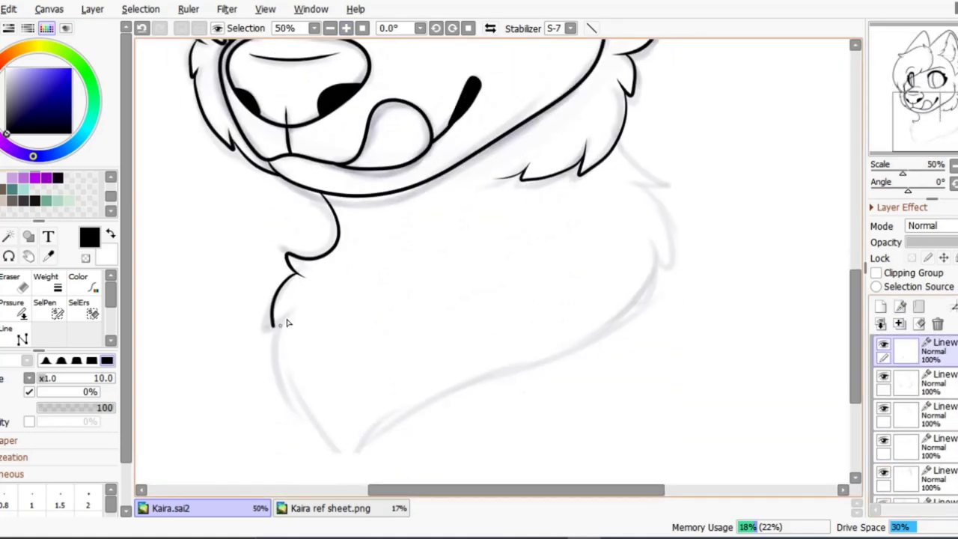
{"action": "key", "text": "ctrl+z"}
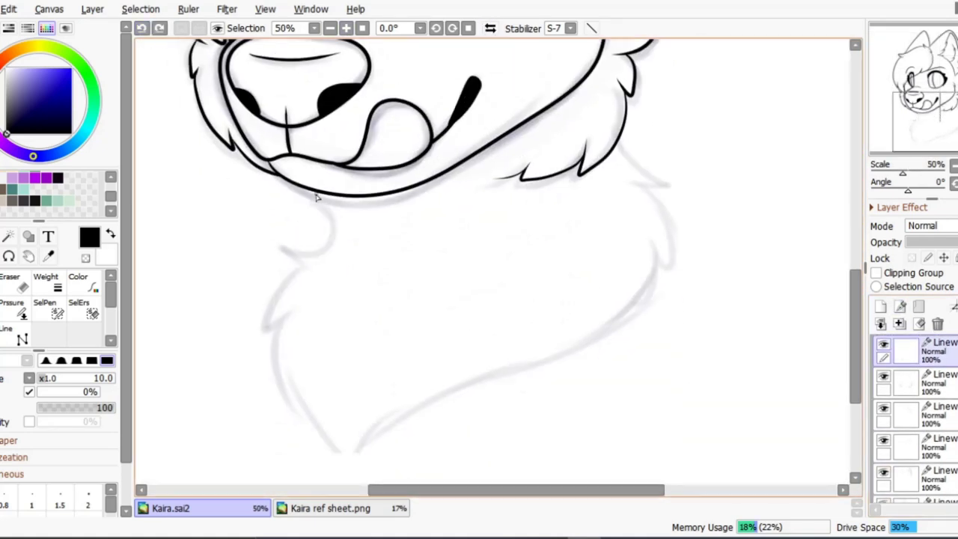
{"action": "key", "text": "ctrl+z"}
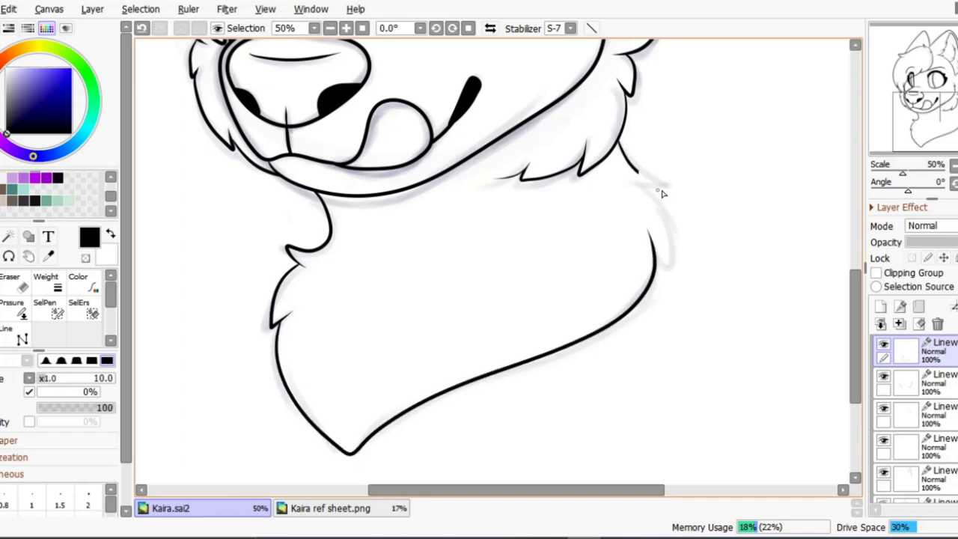
Step: Ink the near side of the neck with its fur tufts and clean up where the lines overlap
{"action": "scroll", "coordinate": [614, 250], "scroll_direction": "up", "scroll_amount": 1}
{"action": "key", "text": "e"}
{"action": "scroll", "coordinate": [557, 288], "scroll_direction": "up", "scroll_amount": 1}
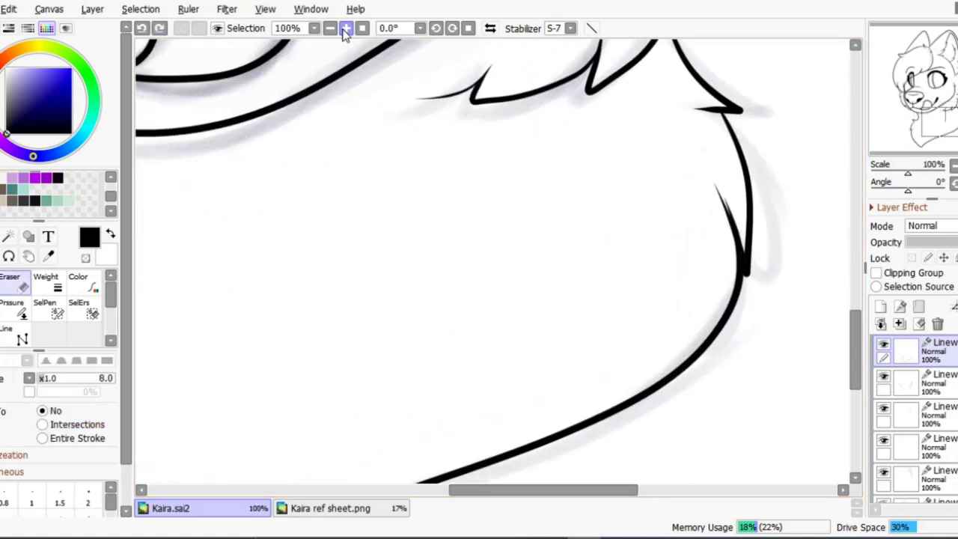
{"action": "scroll", "coordinate": [553, 283], "scroll_direction": "up", "scroll_amount": 1}
{"action": "key", "text": "n"}
Step: Merge the linework layers into Layer2, hide the sketch, and add a new layer for colour beneath the lines
{"action": "scroll", "coordinate": [552, 289], "scroll_direction": "down", "scroll_amount": 6}
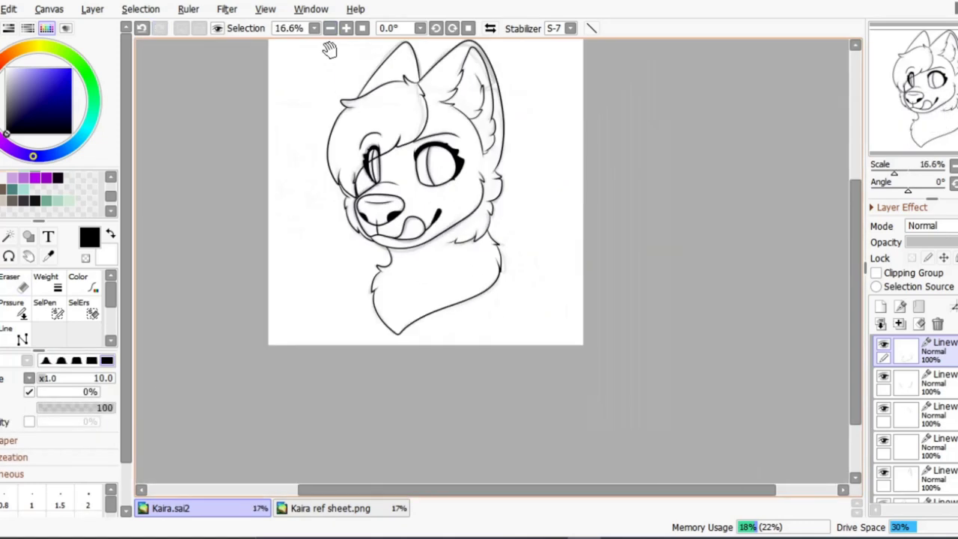
{"action": "left_click", "coordinate": [899, 324]}
{"action": "left_click", "coordinate": [910, 382]}
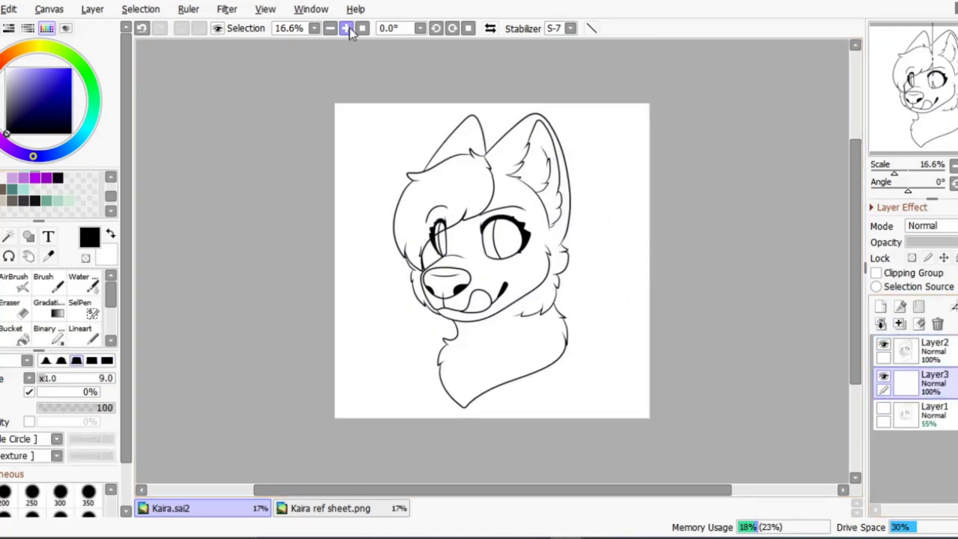
Step: Sample the eye yellow from the Kaira ref sheet and fill both irises with it
{"action": "left_click", "coordinate": [331, 509]}
{"action": "left_click", "coordinate": [351, 245], "text": "alt"}
{"action": "left_click", "coordinate": [171, 509]}
{"action": "left_click", "coordinate": [11, 333]}
{"action": "left_click", "coordinate": [567, 172]}
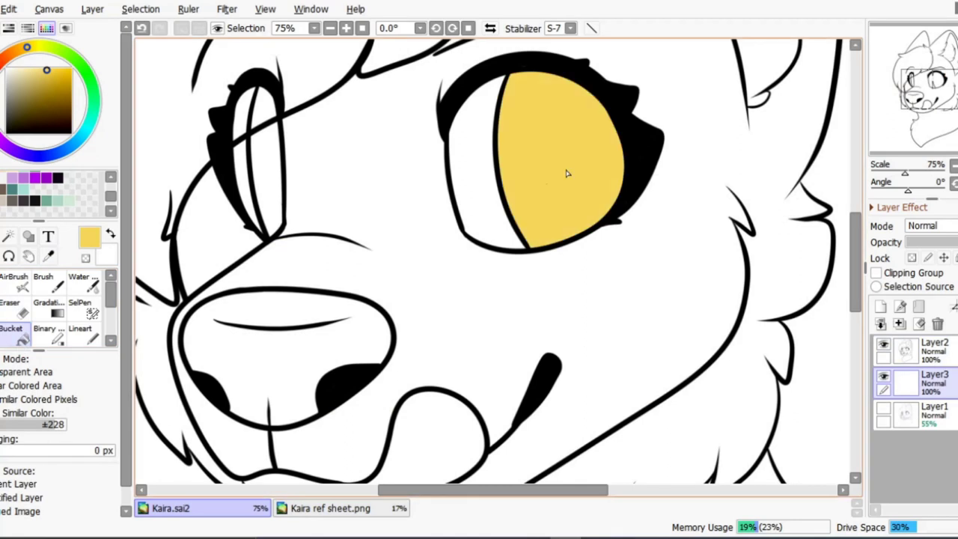
{"action": "left_click", "coordinate": [266, 180]}
Step: Shade the upper part of both irises darker orange on a new clipped layer with a size 100 brush
{"action": "left_click", "coordinate": [880, 306]}
{"action": "left_click", "coordinate": [876, 273]}
{"action": "key", "text": "b"}
{"action": "left_click", "coordinate": [51, 69]}
{"action": "left_click_drag", "start_coordinate": [72, 378], "coordinate": [116, 378]}
{"action": "left_click_drag", "start_coordinate": [510, 83], "coordinate": [621, 101]}
{"action": "key", "text": "ctrl+z"}
{"action": "left_click_drag", "start_coordinate": [517, 83], "coordinate": [592, 68]}
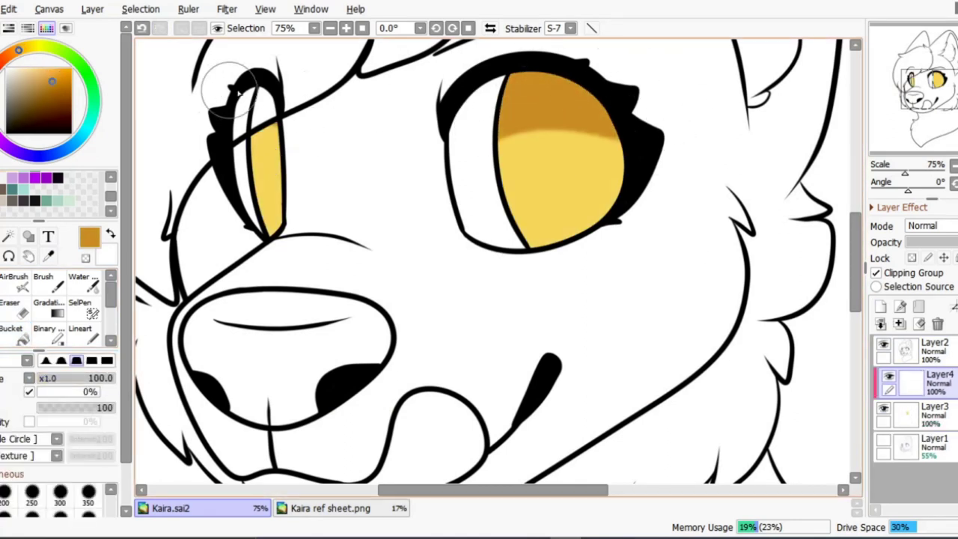
Step: Paint a dark brown oval pupil in the near eye on a new clipped layer with a size 59 brush
{"action": "left_click", "coordinate": [880, 306]}
{"action": "left_click", "coordinate": [14, 128]}
{"action": "mouse_move", "coordinate": [554, 135]}
{"action": "left_mouse_down"}
{"action": "mouse_move", "coordinate": [577, 174]}
{"action": "mouse_move", "coordinate": [531, 122]}
{"action": "mouse_move", "coordinate": [554, 157]}
{"action": "mouse_move", "coordinate": [531, 145]}
{"action": "mouse_move", "coordinate": [582, 118]}
{"action": "left_mouse_up"}
{"action": "key", "text": "ctrl+z"}
{"action": "key", "text": "ctrl+z"}
{"action": "key", "text": "ctrl+z"}
{"action": "left_click_drag", "start_coordinate": [116, 378], "coordinate": [86, 378]}
{"action": "left_click_drag", "start_coordinate": [569, 109], "coordinate": [549, 103]}
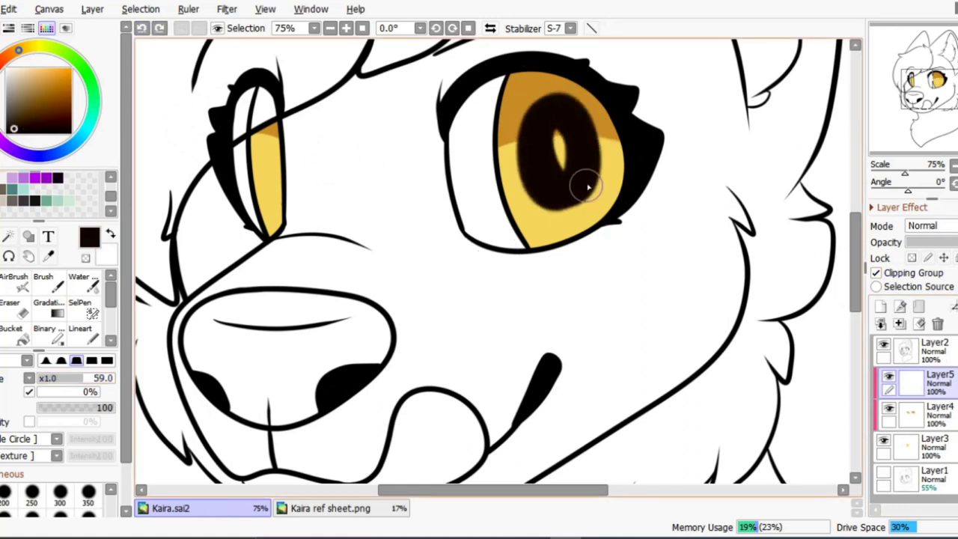
Step: Adjust the near pupil with a transform, paint the far eye's pupil, and check both in the mirrored view
{"action": "key", "text": "ctrl+t"}
{"action": "key", "text": "Return"}
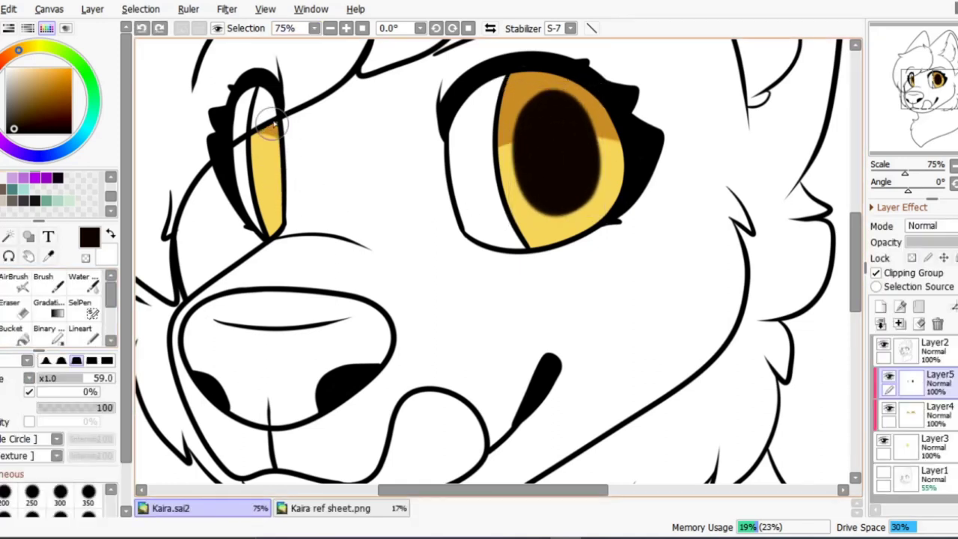
{"action": "left_click", "coordinate": [330, 27]}
{"action": "key", "text": "h"}
{"action": "key", "text": "h"}
Step: Paint one large and several small white highlights in the near eye on a new clipped layer, reducing the brush to size 18
{"action": "left_click", "coordinate": [881, 307]}
{"action": "left_click", "coordinate": [513, 163]}
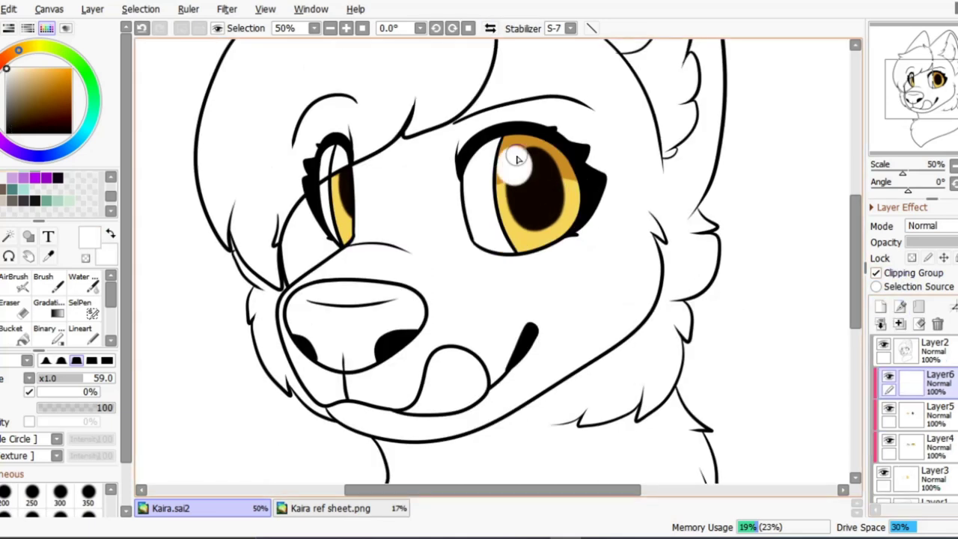
{"action": "scroll", "coordinate": [526, 166], "scroll_direction": "up", "scroll_amount": 2}
{"action": "key", "text": "bracketleft"}
{"action": "key", "text": "bracketleft"}
{"action": "key", "text": "bracketleft"}
{"action": "key", "text": "bracketleft"}
{"action": "key", "text": "bracketleft"}
{"action": "key", "text": "bracketleft"}
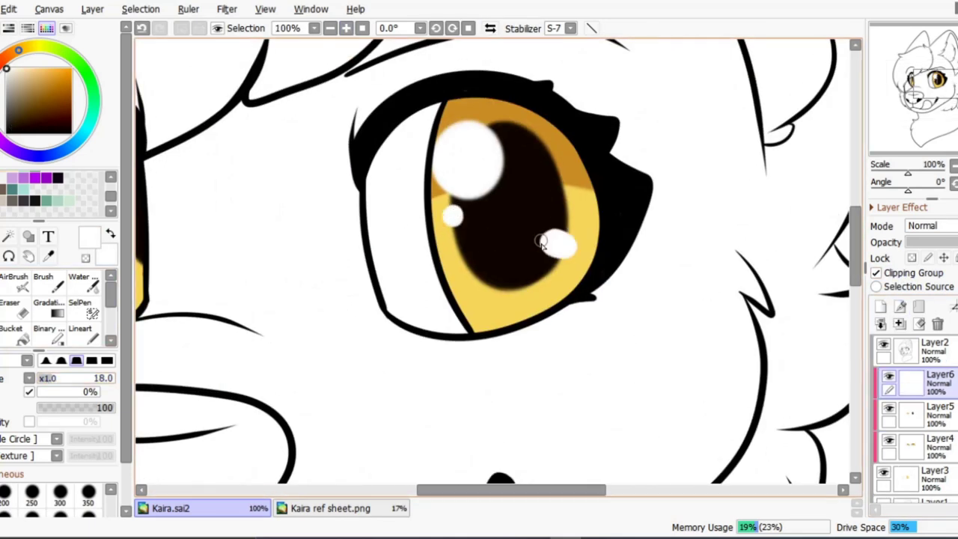
Step: Paint matching white highlights in the far eye
{"action": "scroll", "coordinate": [329, 180], "scroll_direction": "left", "scroll_amount": 3}
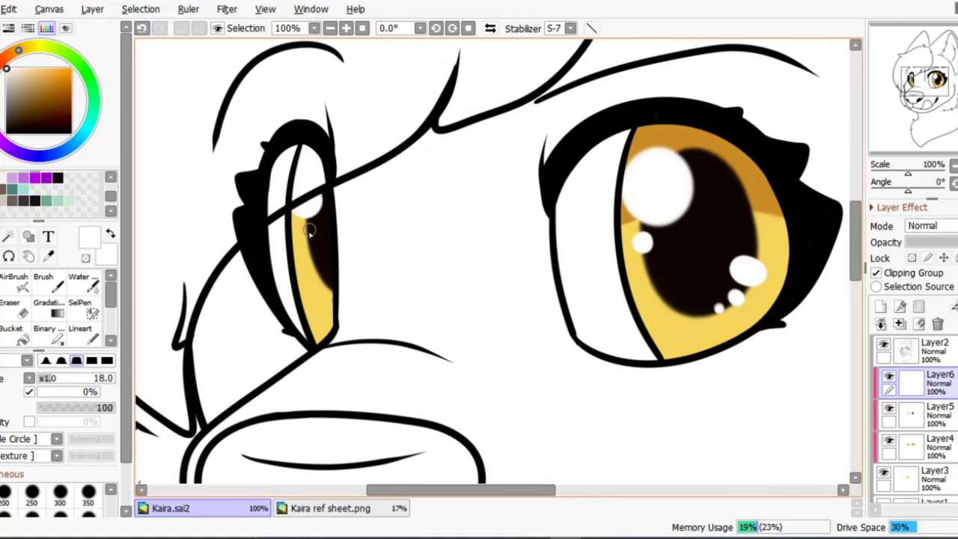
{"action": "left_click", "coordinate": [330, 28]}
{"action": "left_click", "coordinate": [329, 28]}
{"action": "left_click", "coordinate": [330, 28]}
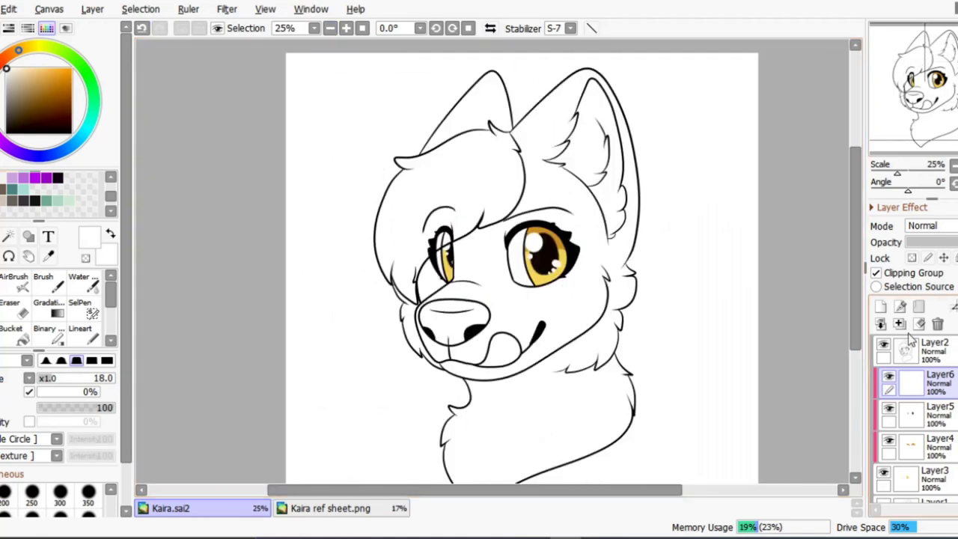
Step: Merge the clipped eye layers into Layer3 and place a new layer beneath it
{"action": "key", "text": "ctrl+e"}
{"action": "key", "text": "ctrl+e"}
{"action": "left_click_drag", "start_coordinate": [904, 376], "coordinate": [904, 431]}
Step: Sample the tongue pink from the Kaira ref sheet and fill the tongue with it
{"action": "left_click", "coordinate": [330, 508]}
{"action": "left_click", "coordinate": [11, 330]}
{"action": "left_click", "coordinate": [625, 160], "text": "alt"}
{"action": "left_click", "coordinate": [209, 508]}
{"action": "scroll", "coordinate": [464, 314], "scroll_direction": "up", "scroll_amount": 1}
{"action": "left_click", "coordinate": [465, 314]}
Step: Add a new layer and fill the nose with the near-black sampled from the ref sheet
{"action": "key", "text": "ctrl+shift+n"}
{"action": "left_click", "coordinate": [359, 509]}
{"action": "scroll", "coordinate": [417, 270], "scroll_direction": "up", "scroll_amount": 3}
{"action": "left_click", "coordinate": [299, 298], "text": "alt"}
{"action": "left_click", "coordinate": [171, 508]}
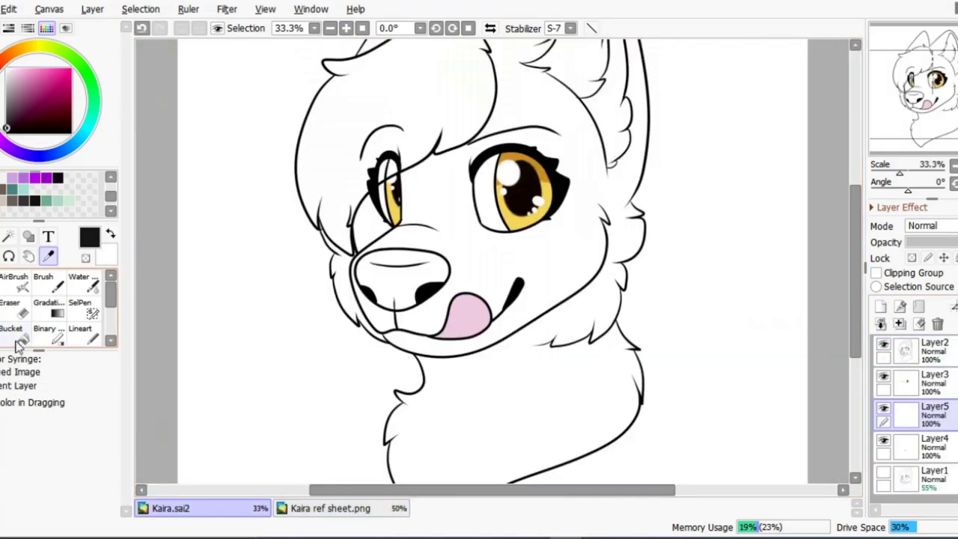
{"action": "left_click", "coordinate": [393, 276]}
Step: Add a new layer and select the whole character by picking the surrounding background and inverting the selection
{"action": "left_click", "coordinate": [347, 27]}
{"action": "left_click", "coordinate": [346, 28]}
{"action": "left_click", "coordinate": [329, 28]}
{"action": "left_click", "coordinate": [330, 28]}
{"action": "scroll", "coordinate": [314, 149], "scroll_direction": "down", "scroll_amount": 1}
{"action": "key", "text": "ctrl+shift+n"}
{"action": "left_click", "coordinate": [292, 180]}
{"action": "left_click", "coordinate": [663, 211]}
{"action": "key", "text": "ctrl+i"}
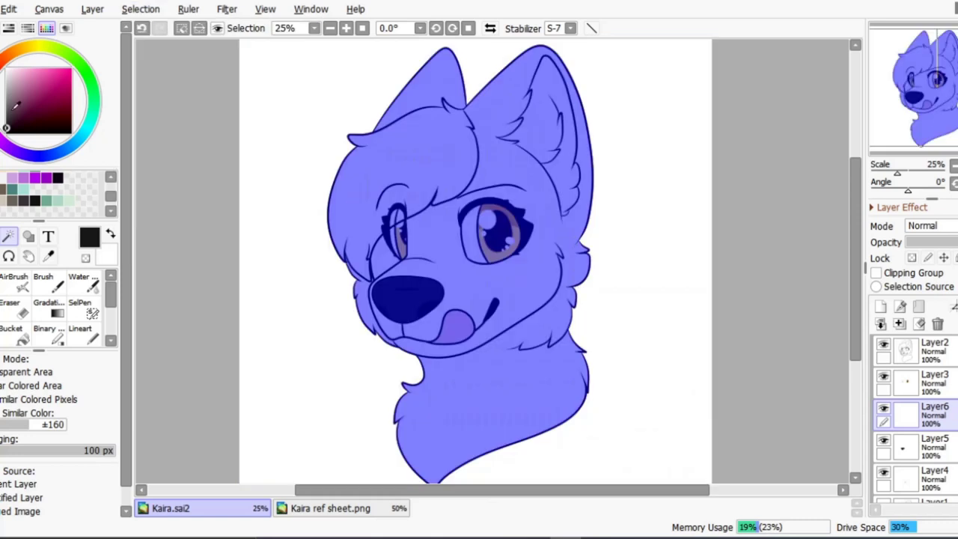
Step: Move the new layer below the other colour layers, paint the selection white with a size 5000 brush, and reset the brush size multiplier
{"action": "left_click", "coordinate": [44, 282]}
{"action": "left_click", "coordinate": [6, 68]}
{"action": "left_click_drag", "start_coordinate": [75, 378], "coordinate": [116, 379]}
{"action": "left_click_drag", "start_coordinate": [921, 414], "coordinate": [921, 464]}
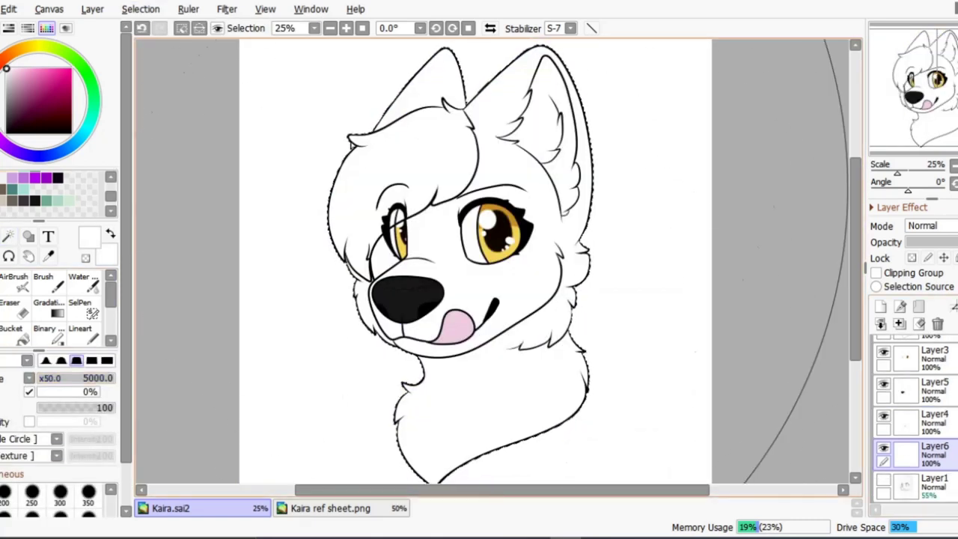
{"action": "scroll", "coordinate": [389, 254], "scroll_direction": "down", "scroll_amount": 1}
{"action": "left_click", "coordinate": [29, 378]}
{"action": "left_click", "coordinate": [46, 413]}
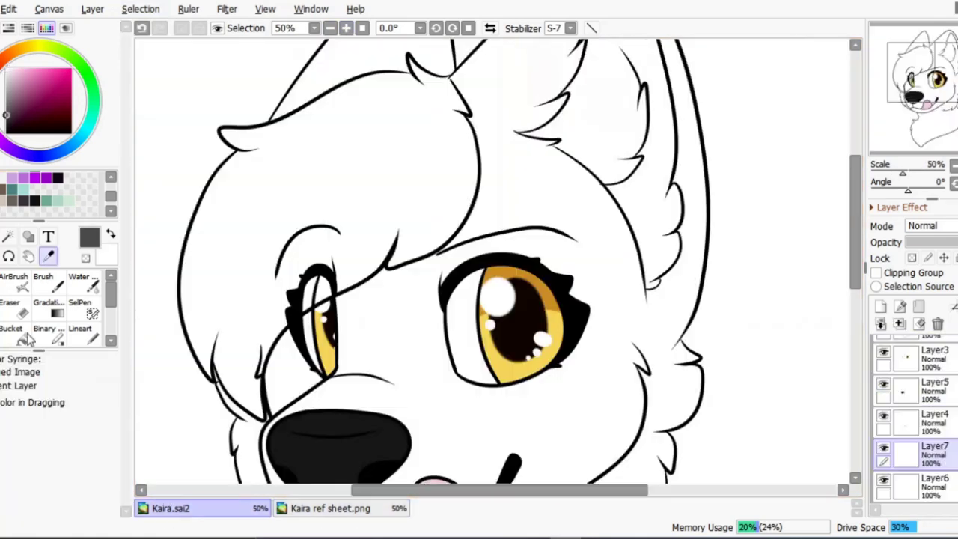
Step: Close the gap in the hair linework at the parting beside the ears and clean up the joint on Layer2
{"action": "left_click", "coordinate": [381, 146]}
{"action": "key", "text": "n"}
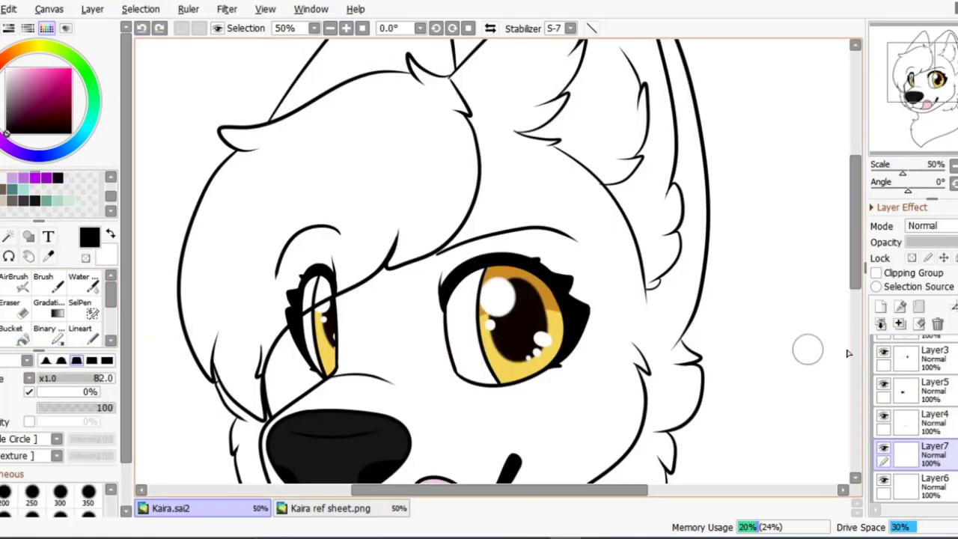
{"action": "left_click", "coordinate": [921, 337]}
{"action": "scroll", "coordinate": [496, 180], "scroll_direction": "up", "scroll_amount": 5}
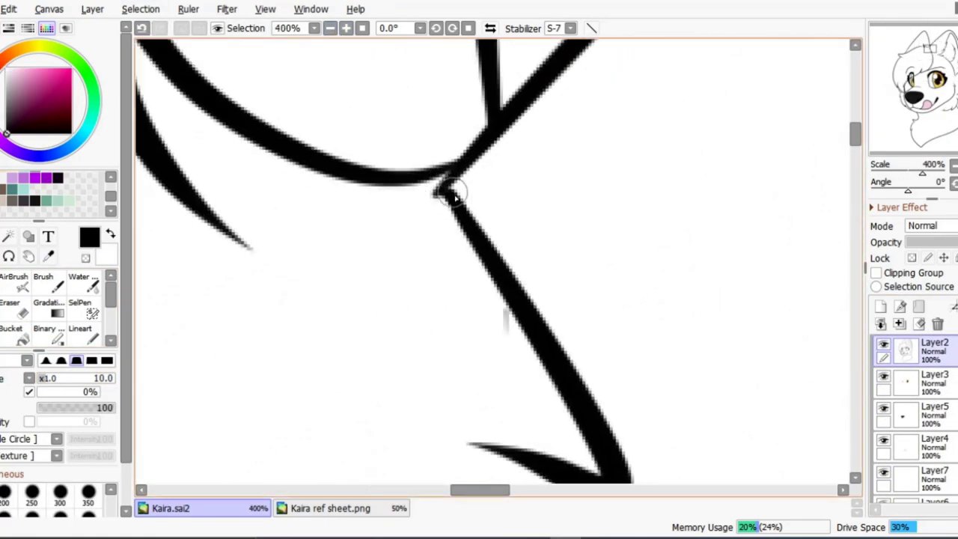
{"action": "key", "text": "e"}
{"action": "scroll", "coordinate": [433, 199], "scroll_direction": "down", "scroll_amount": 6}
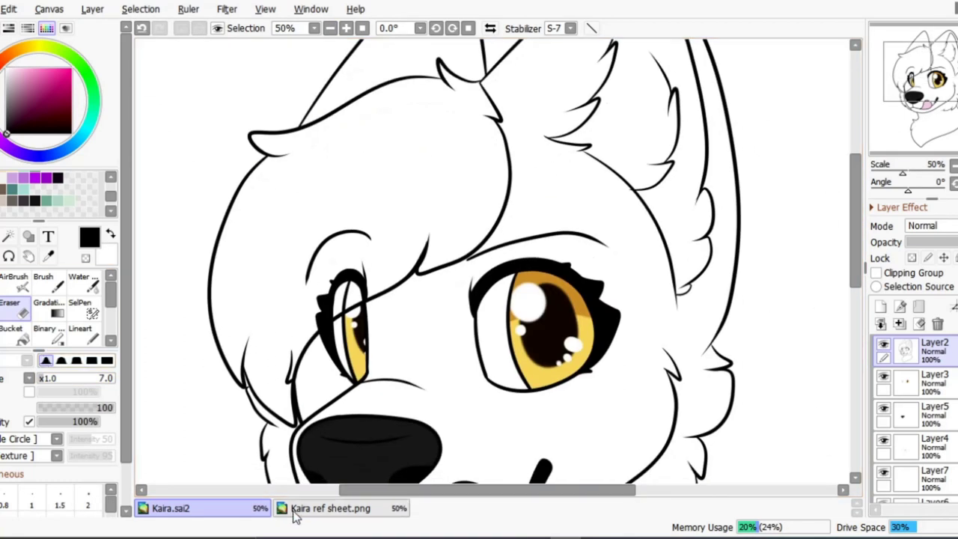
Step: Fill the hair with the reference's dark grey on Layer7
{"action": "key", "text": "g"}
{"action": "left_click", "coordinate": [412, 167]}
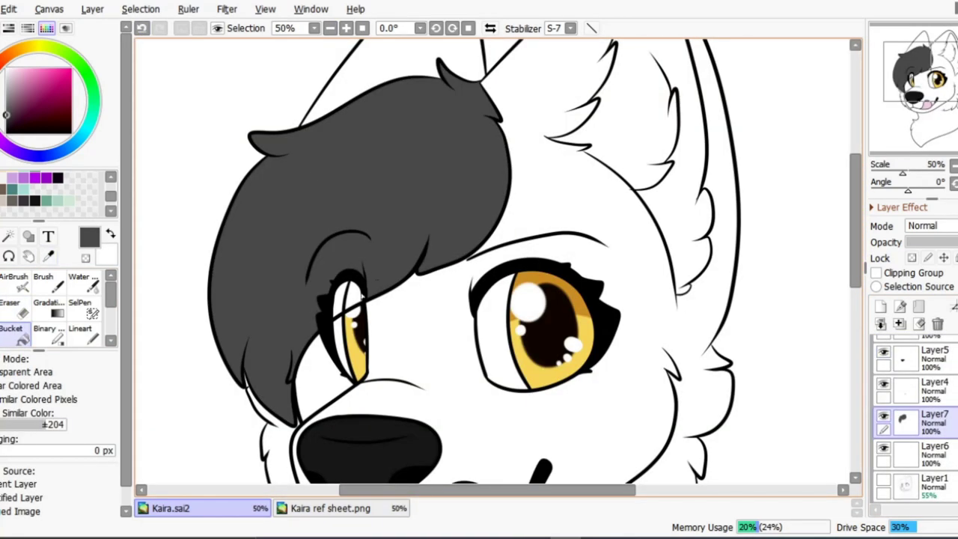
{"action": "scroll", "coordinate": [305, 47], "scroll_direction": "down", "scroll_amount": 2}
Step: Pick the light grey from the reference sheet and fill a jagged fur marking along the back of the neck on new clipped Layer8
{"action": "left_click", "coordinate": [331, 509]}
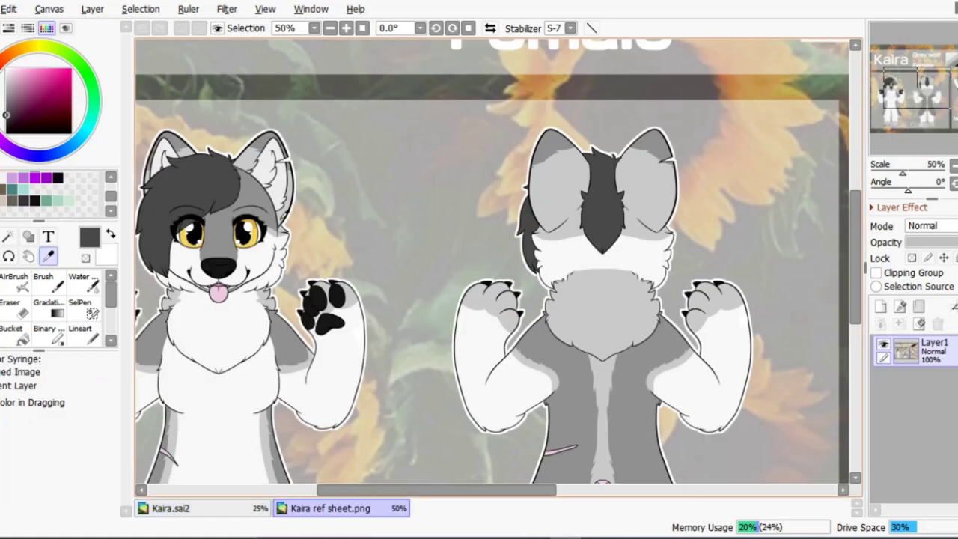
{"action": "left_click", "coordinate": [171, 509]}
{"action": "scroll", "coordinate": [285, 235], "scroll_direction": "up", "scroll_amount": 1}
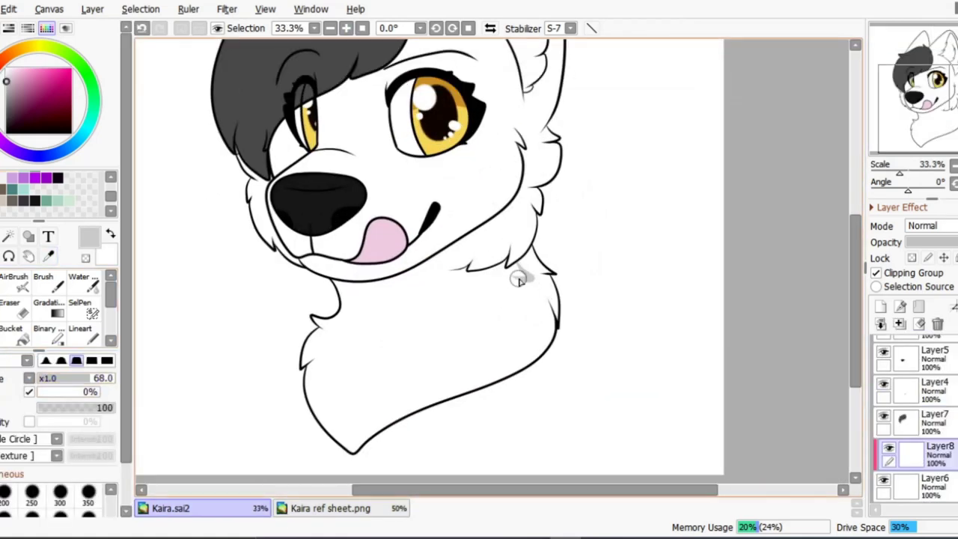
{"action": "scroll", "coordinate": [514, 274], "scroll_direction": "up", "scroll_amount": 1}
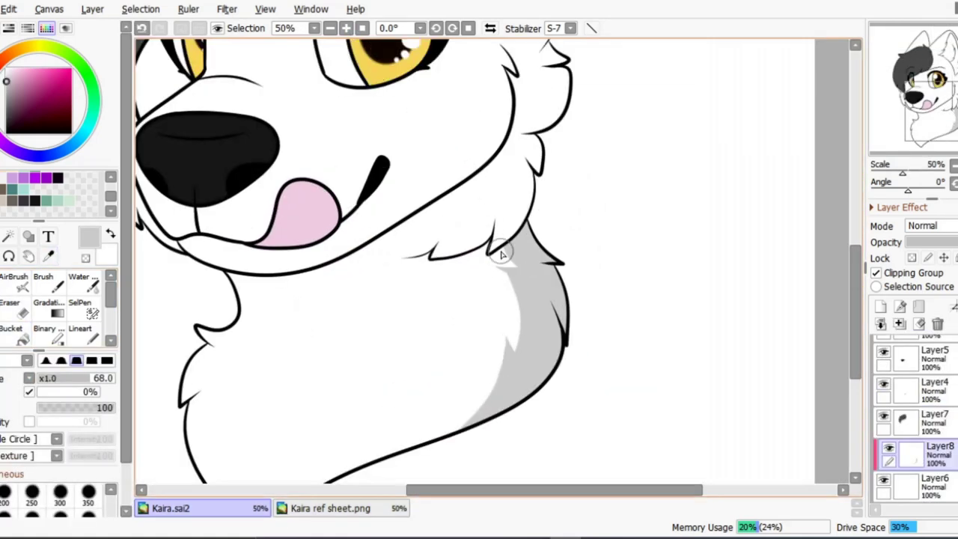
{"action": "left_click", "coordinate": [890, 274]}
{"action": "key", "text": "g"}
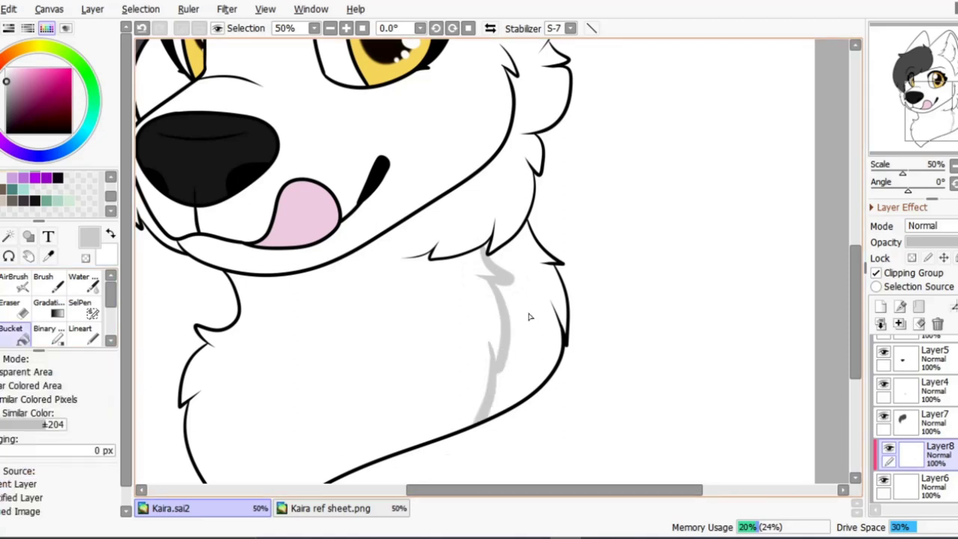
{"action": "left_click", "coordinate": [532, 317]}
Step: Draw a light grey boundary from the hair to the near ear's base on new Layer9, and undo the overflowing fill
{"action": "scroll", "coordinate": [445, 191], "scroll_direction": "up", "scroll_amount": 3}
{"action": "scroll", "coordinate": [444, 190], "scroll_direction": "down", "scroll_amount": 5}
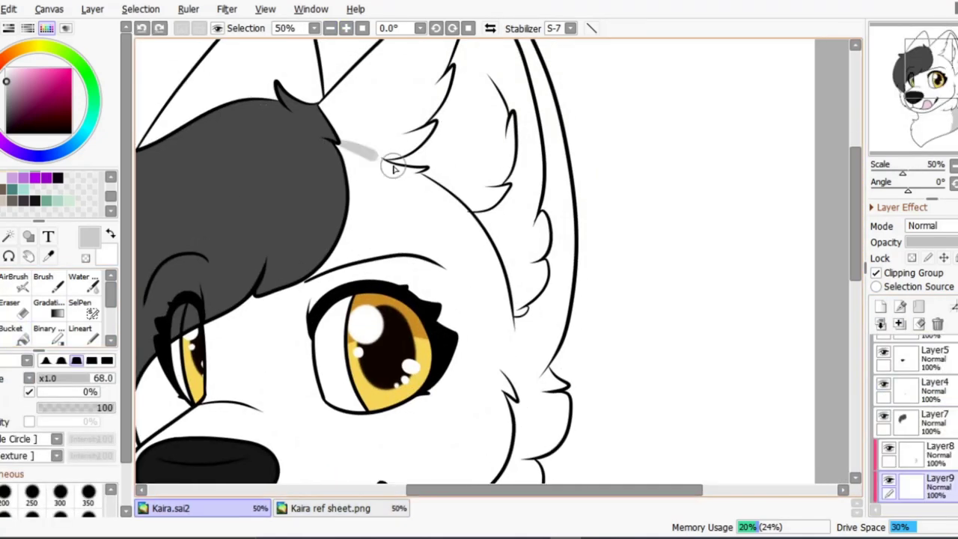
{"action": "key", "text": "ctrl+z"}
{"action": "scroll", "coordinate": [393, 168], "scroll_direction": "up", "scroll_amount": 2}
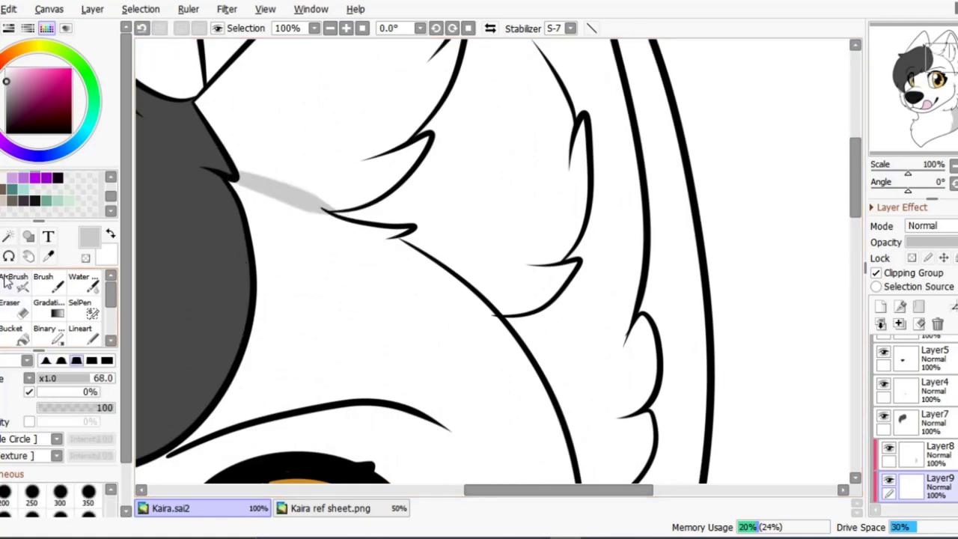
{"action": "left_click_drag", "start_coordinate": [454, 294], "coordinate": [349, 32]}
{"action": "left_click_drag", "start_coordinate": [433, 233], "coordinate": [492, 326]}
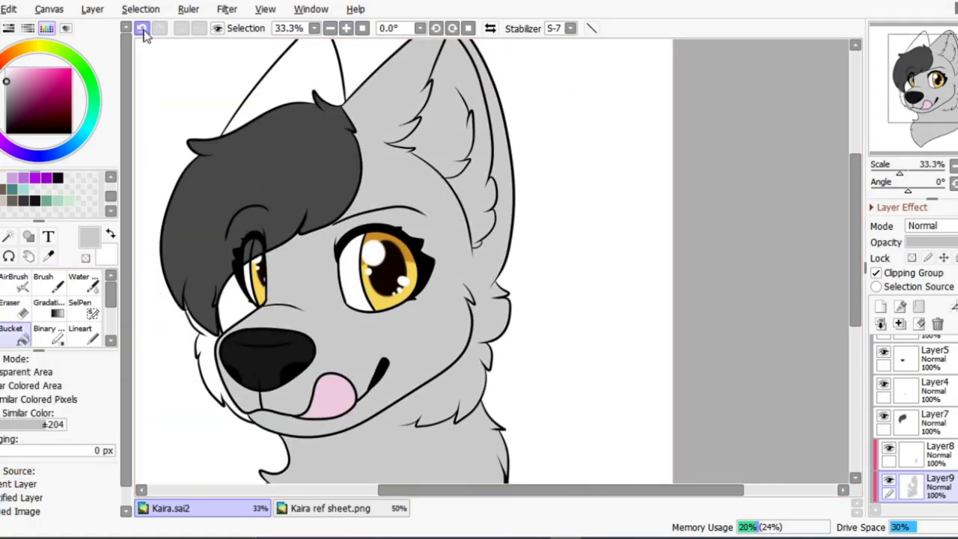
{"action": "left_click", "coordinate": [142, 28]}
{"action": "left_click", "coordinate": [159, 28]}
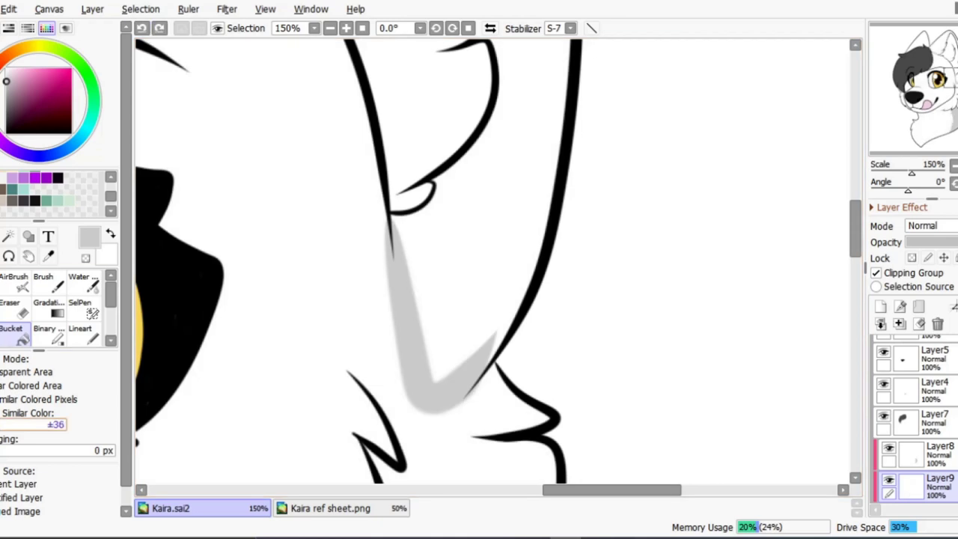
Step: Fill the outer fur of both ears with light grey and place Layer9 above Layer8
{"action": "left_click", "coordinate": [457, 175]}
{"action": "left_click_drag", "start_coordinate": [188, 197], "coordinate": [462, 271]}
{"action": "scroll", "coordinate": [462, 270], "scroll_direction": "down", "scroll_amount": 6}
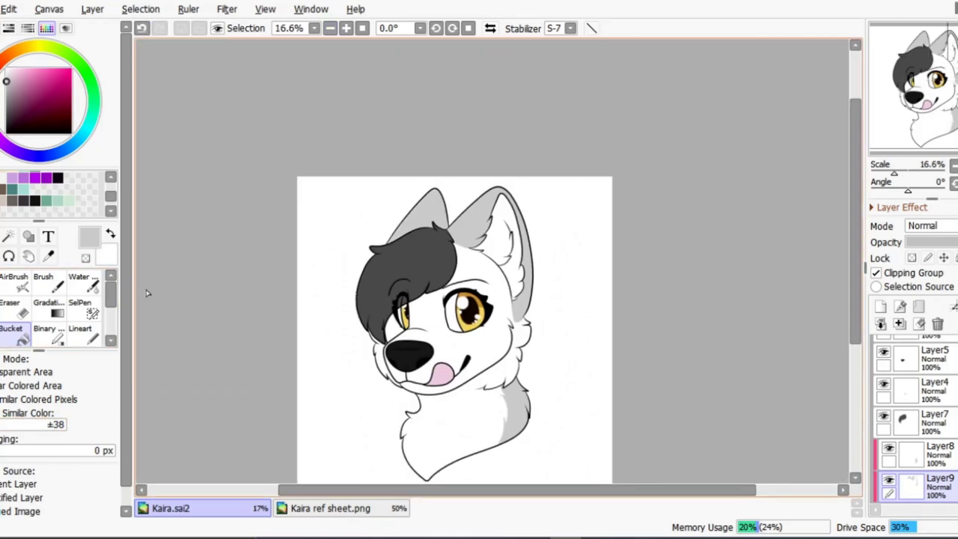
{"action": "left_click", "coordinate": [404, 223]}
{"action": "key", "text": "b"}
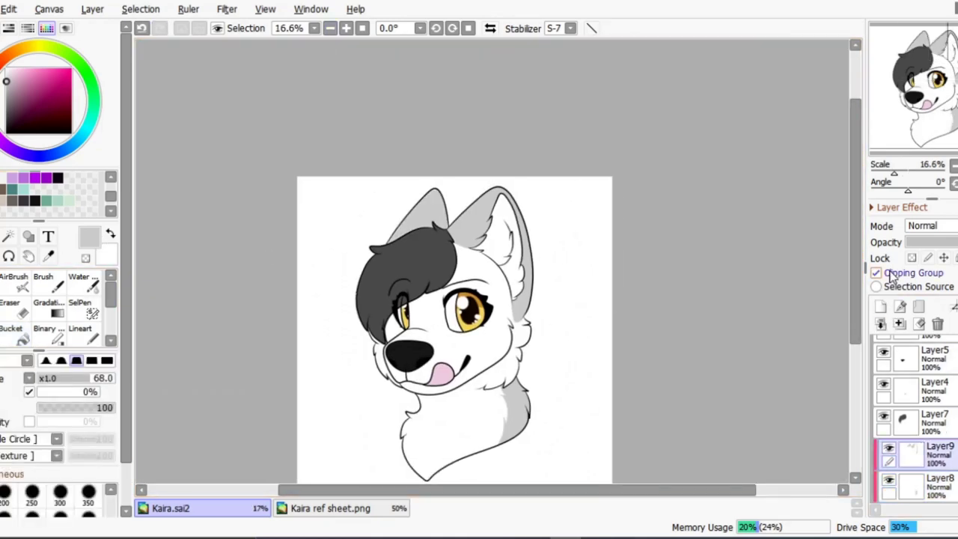
Step: Pick the inner-ear pale grey from the reference sheet and fill the near ear's inside on new Layer10 below the unclipped Layer9
{"action": "scroll", "coordinate": [494, 339], "scroll_direction": "up", "scroll_amount": 1}
{"action": "left_click", "coordinate": [287, 506]}
{"action": "left_click", "coordinate": [171, 508]}
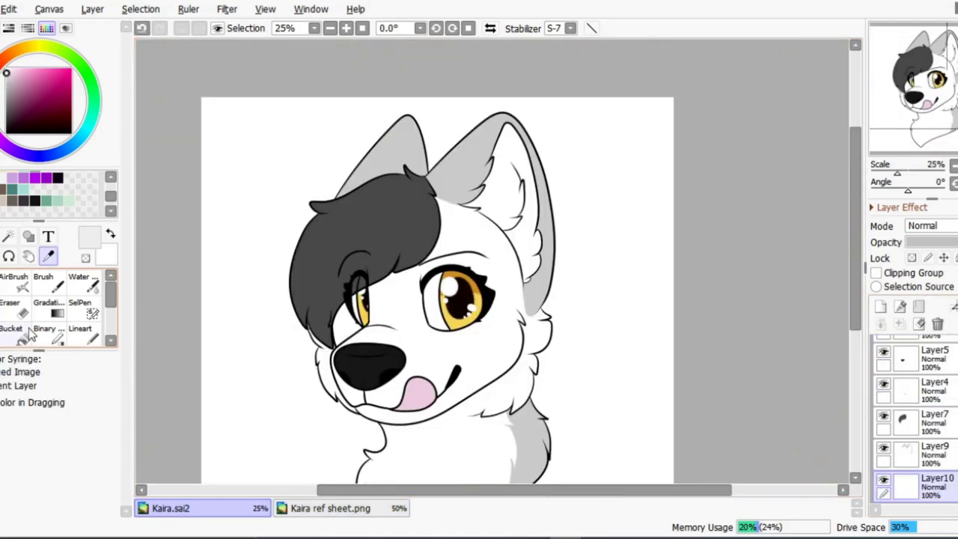
{"action": "key", "text": "g"}
{"action": "scroll", "coordinate": [427, 221], "scroll_direction": "up", "scroll_amount": 4}
{"action": "scroll", "coordinate": [428, 221], "scroll_direction": "down", "scroll_amount": 5}
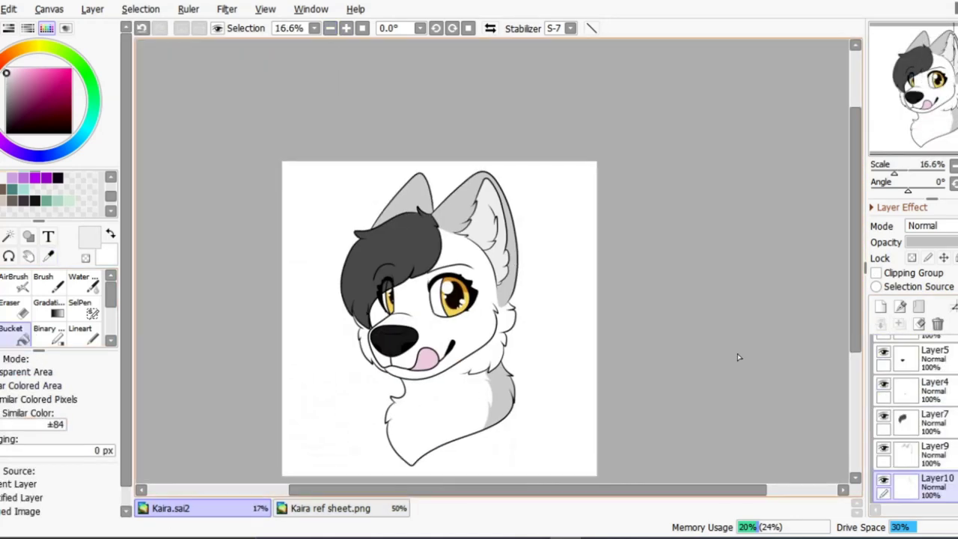
Step: Colour both ear tips mid grey with jagged lower edges on new Layer11 clipped to Layer9
{"action": "left_click", "coordinate": [881, 306]}
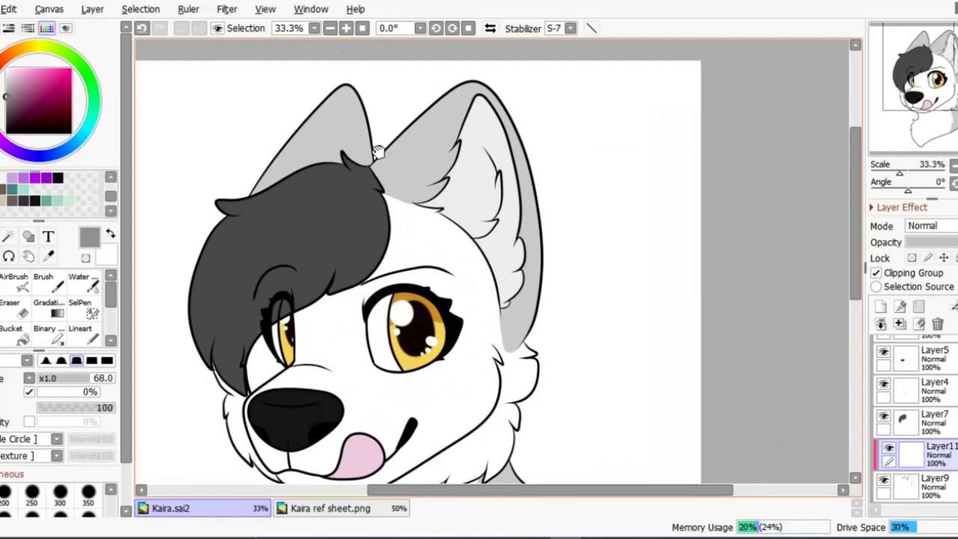
{"action": "left_click_drag", "start_coordinate": [391, 161], "coordinate": [435, 160]}
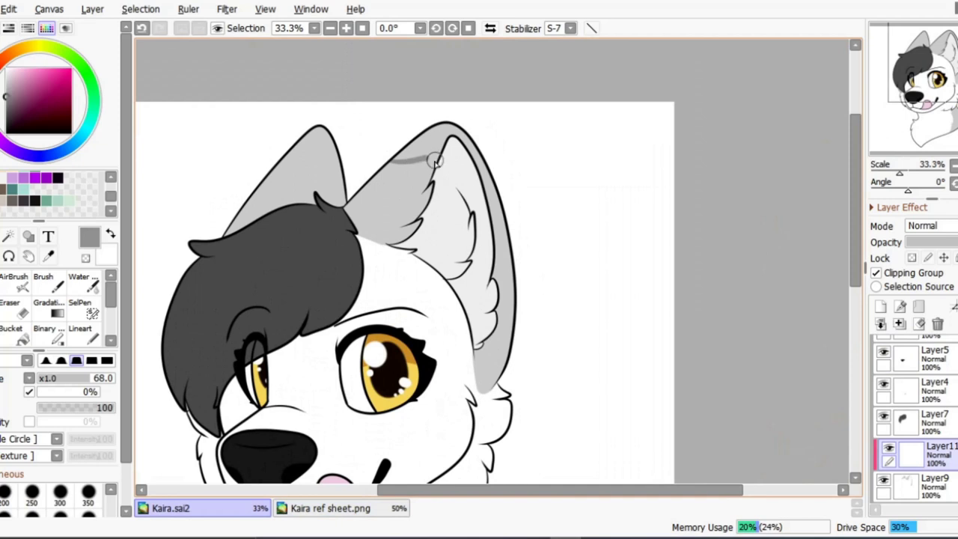
{"action": "key", "text": "g"}
{"action": "left_click", "coordinate": [487, 192]}
{"action": "scroll", "coordinate": [487, 192], "scroll_direction": "up", "scroll_amount": 1}
{"action": "key", "text": "b"}
{"action": "left_click_drag", "start_coordinate": [218, 159], "coordinate": [267, 150]}
{"action": "key", "text": "g"}
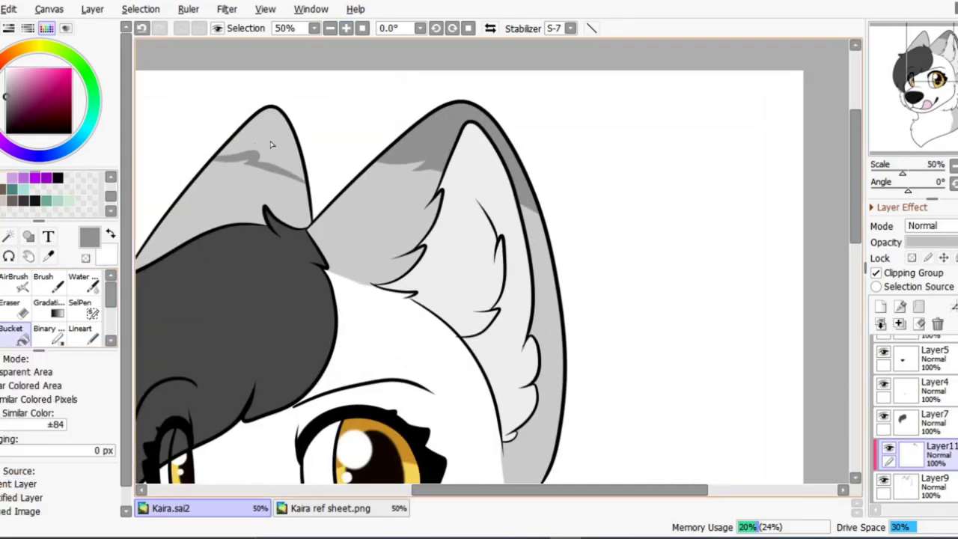
{"action": "key", "text": "b"}
{"action": "scroll", "coordinate": [272, 144], "scroll_direction": "down", "scroll_amount": 3}
Step: Check the ear nick on the reference sheet and erase a gap through the near ear's outer outlines on Layer2
{"action": "left_click", "coordinate": [330, 509]}
{"action": "left_click", "coordinate": [220, 508]}
{"action": "scroll", "coordinate": [418, 221], "scroll_direction": "up", "scroll_amount": 5}
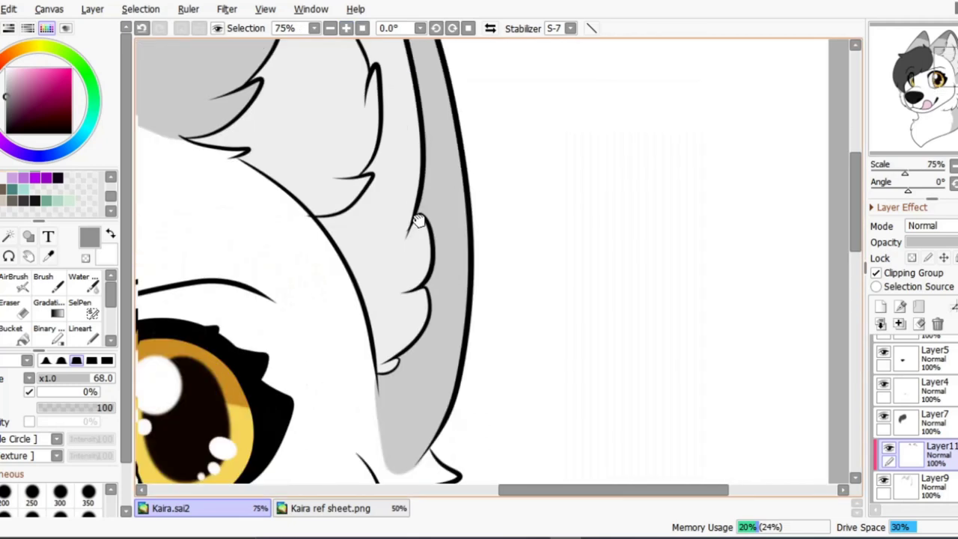
{"action": "left_click_drag", "start_coordinate": [418, 220], "coordinate": [482, 282]}
{"action": "key", "text": "e"}
{"action": "left_click_drag", "start_coordinate": [439, 250], "coordinate": [475, 250]}
{"action": "scroll", "coordinate": [468, 235], "scroll_direction": "up", "scroll_amount": 2}
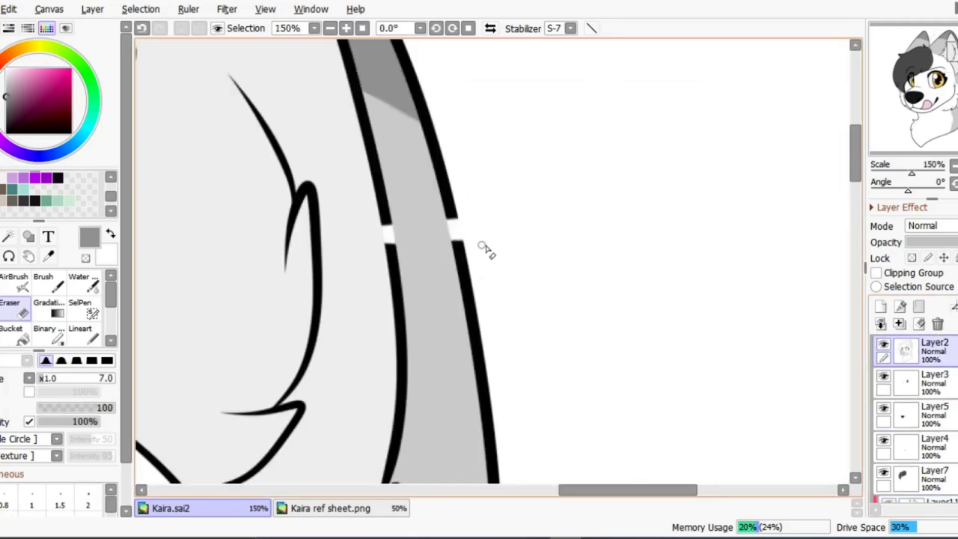
Step: Ink a pointed black notch at the near ear's gap with a size 10 brush and erase the grey fill inside it
{"action": "key", "text": "n"}
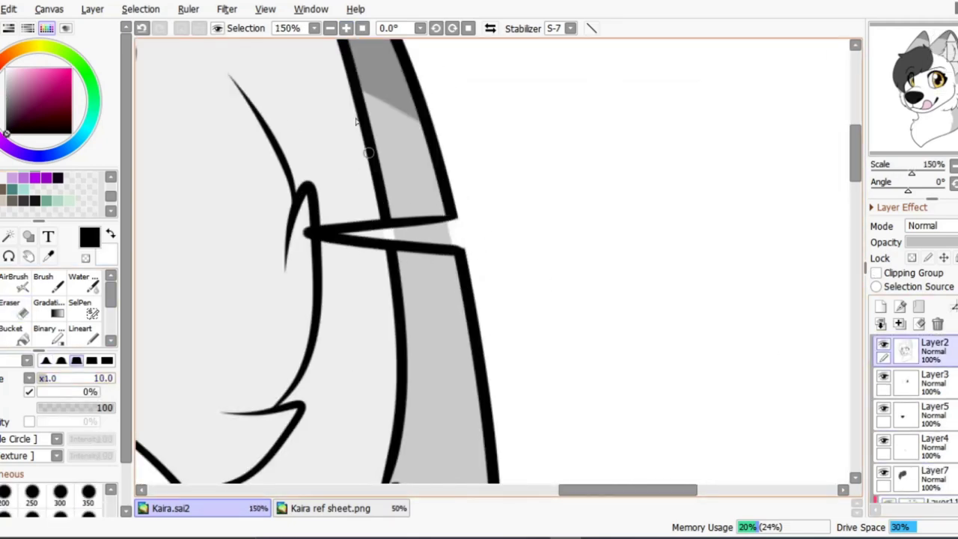
{"action": "scroll", "coordinate": [369, 153], "scroll_direction": "up", "scroll_amount": 3}
{"action": "scroll", "coordinate": [384, 225], "scroll_direction": "down", "scroll_amount": 4}
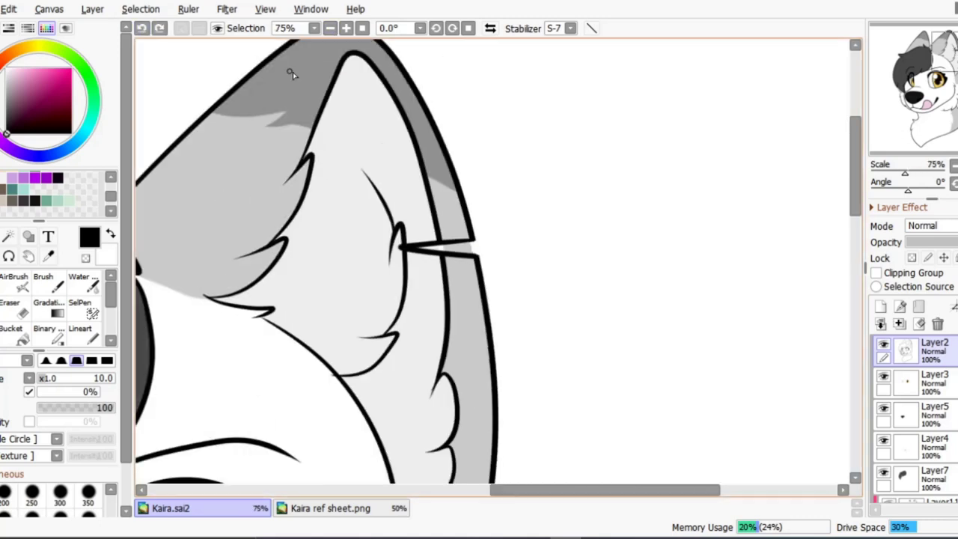
{"action": "scroll", "coordinate": [373, 217], "scroll_direction": "up", "scroll_amount": 6}
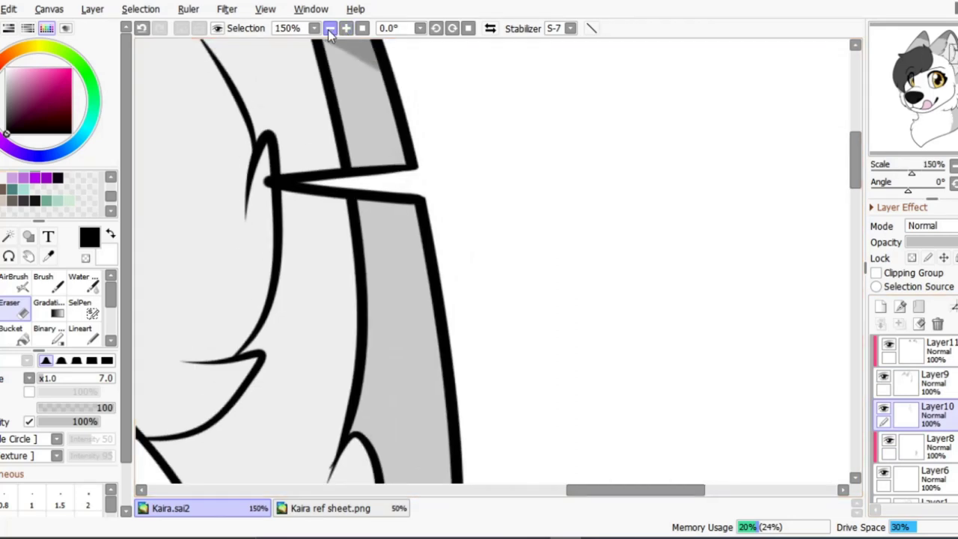
{"action": "left_click", "coordinate": [330, 28]}
{"action": "left_click", "coordinate": [329, 28]}
{"action": "left_click", "coordinate": [921, 400]}
{"action": "key", "text": "ctrl+t"}
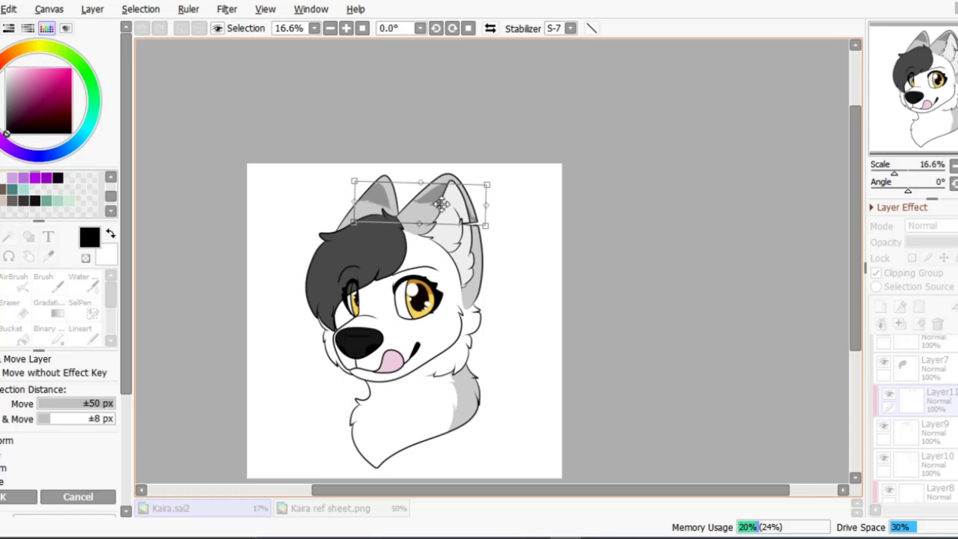
{"action": "left_click", "coordinate": [76, 496]}
Step: Compare with the reference sheet and extend the near ear's mid grey tip down to the notch on Layer11
{"action": "left_click", "coordinate": [322, 508]}
{"action": "left_click", "coordinate": [242, 510]}
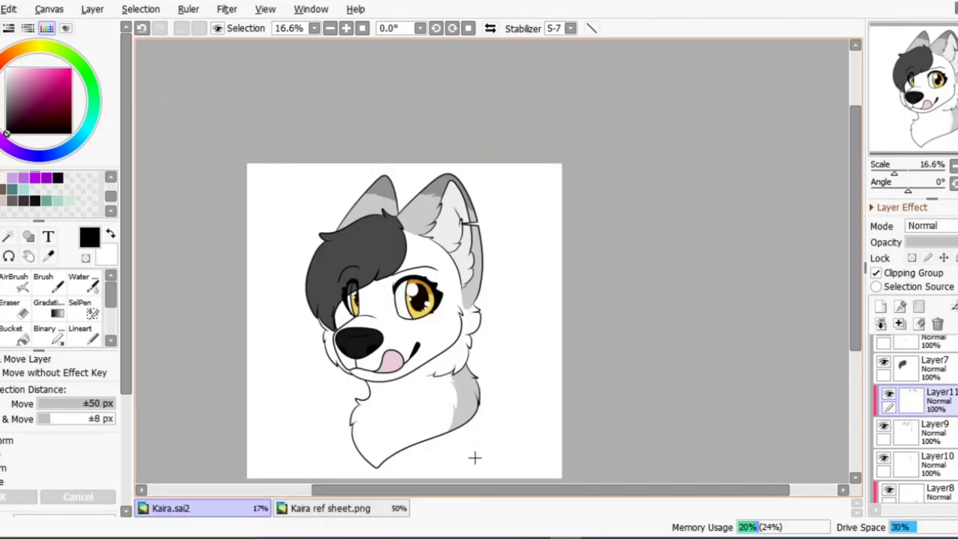
{"action": "left_click", "coordinate": [188, 459], "text": "alt"}
{"action": "key", "text": "Page_Up"}
{"action": "key", "text": "Page_Up"}
{"action": "key", "text": "Page_Up"}
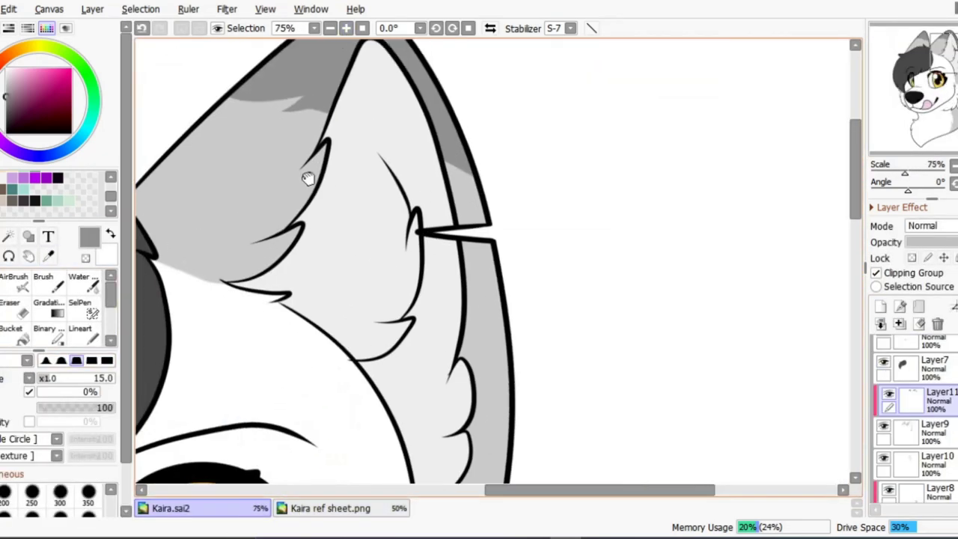
{"action": "left_click_drag", "start_coordinate": [308, 179], "coordinate": [285, 186]}
{"action": "key", "text": "b"}
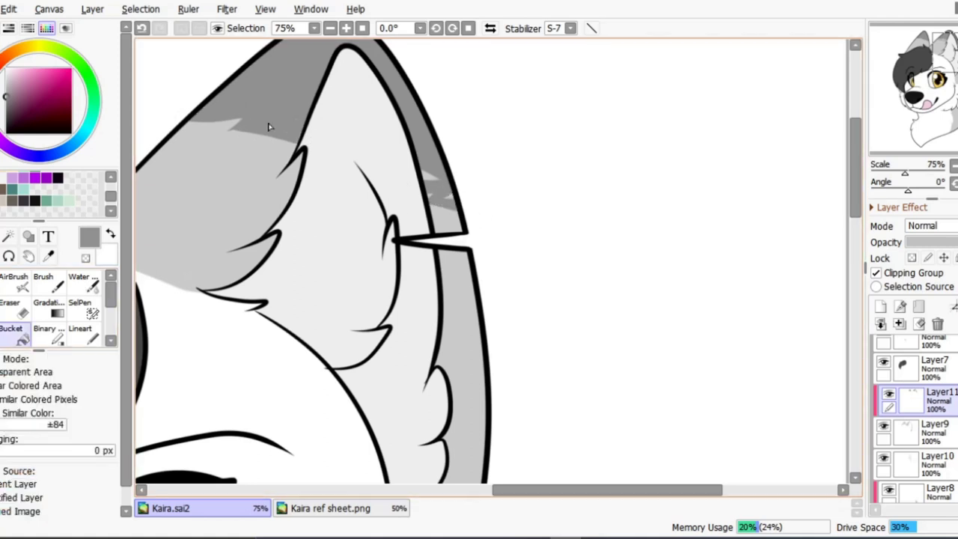
{"action": "key", "text": "b"}
Step: Extend the far ear's mid grey tip lower on Layer11 and shape its edge into fur spikes with a size 36 brush
{"action": "scroll", "coordinate": [475, 216], "scroll_direction": "up", "scroll_amount": 3}
{"action": "scroll", "coordinate": [317, 230], "scroll_direction": "left", "scroll_amount": 5}
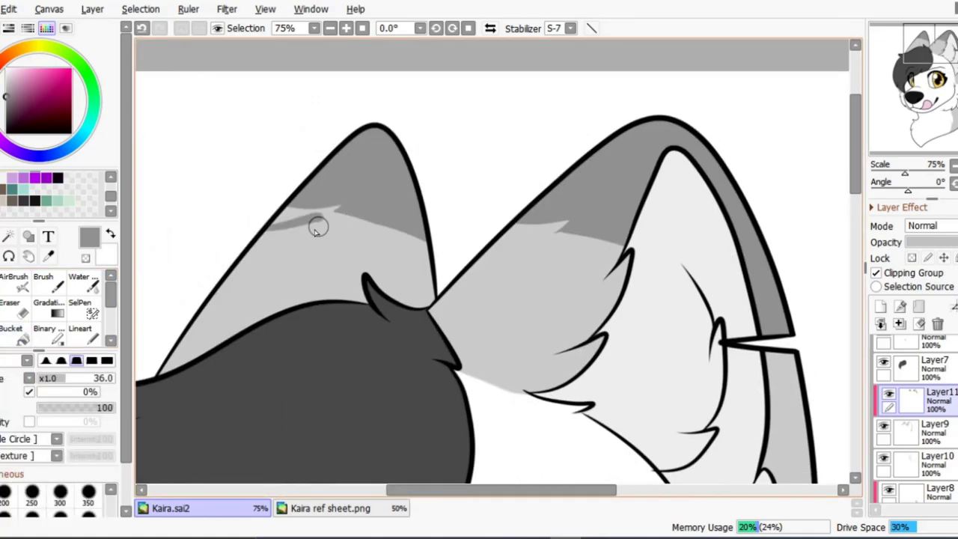
{"action": "key", "text": "b"}
{"action": "left_click", "coordinate": [346, 220]}
{"action": "key", "text": "ctrl+z"}
{"action": "key", "text": "b"}
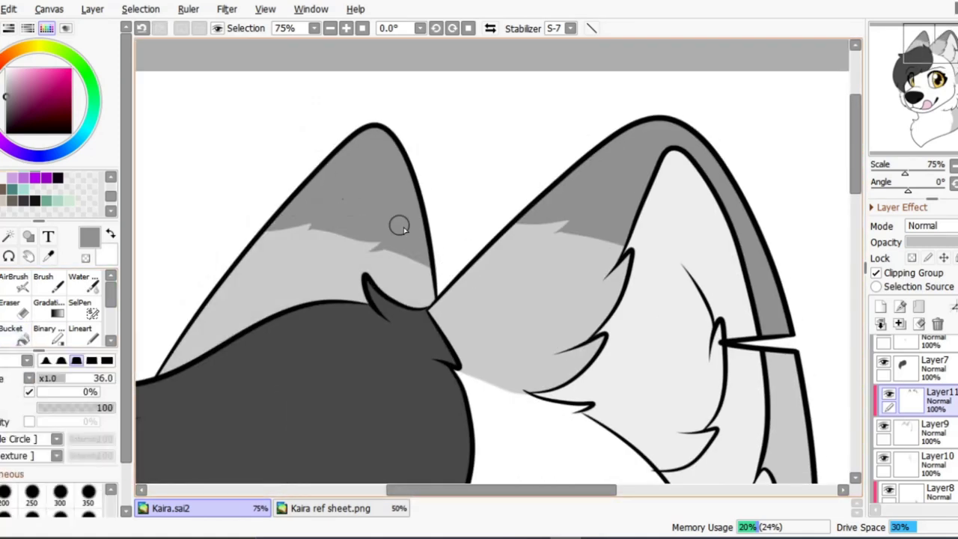
{"action": "scroll", "coordinate": [315, 101], "scroll_direction": "up", "scroll_amount": 2}
{"action": "scroll", "coordinate": [284, 150], "scroll_direction": "left", "scroll_amount": 4}
{"action": "scroll", "coordinate": [234, 208], "scroll_direction": "up", "scroll_amount": 1}
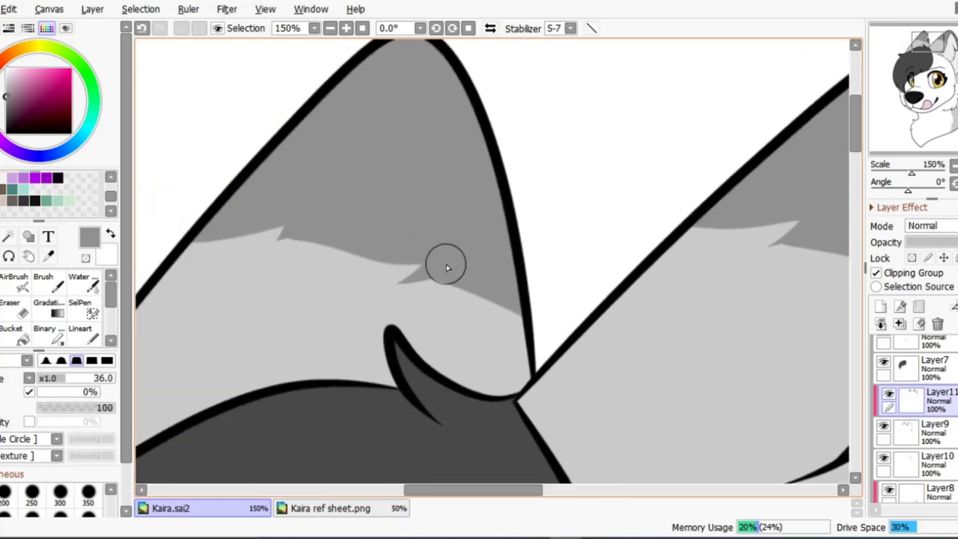
{"action": "scroll", "coordinate": [637, 359], "scroll_direction": "down", "scroll_amount": 7}
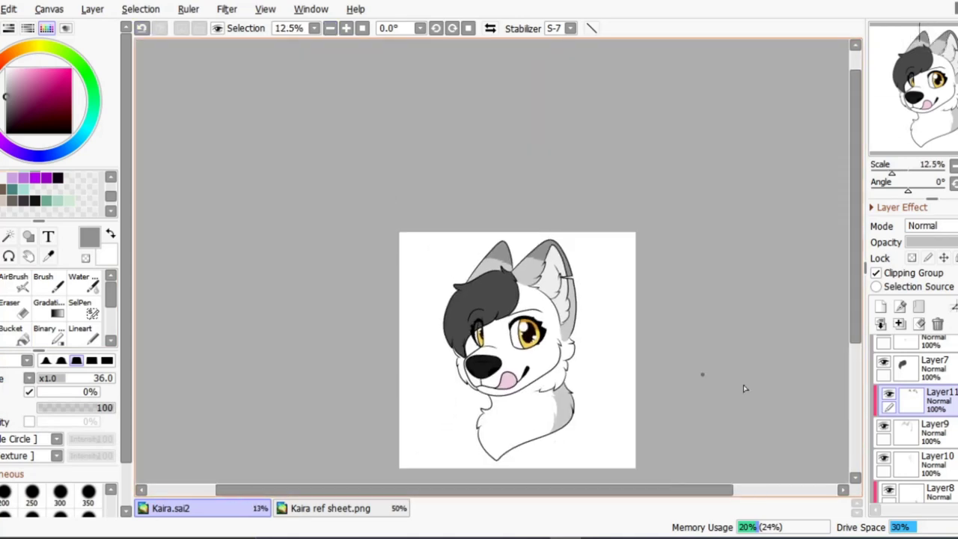
Step: Add a clipped layer above Layer6 and sketch the mid grey face marking's border from the nose around the near eye
{"action": "scroll", "coordinate": [913, 419], "scroll_direction": "down", "scroll_amount": 2}
{"action": "left_click", "coordinate": [330, 508]}
{"action": "left_click", "coordinate": [171, 508]}
{"action": "scroll", "coordinate": [367, 152], "scroll_direction": "up", "scroll_amount": 2}
{"action": "left_click", "coordinate": [329, 509]}
{"action": "left_click", "coordinate": [171, 508]}
{"action": "scroll", "coordinate": [281, 276], "scroll_direction": "up", "scroll_amount": 1}
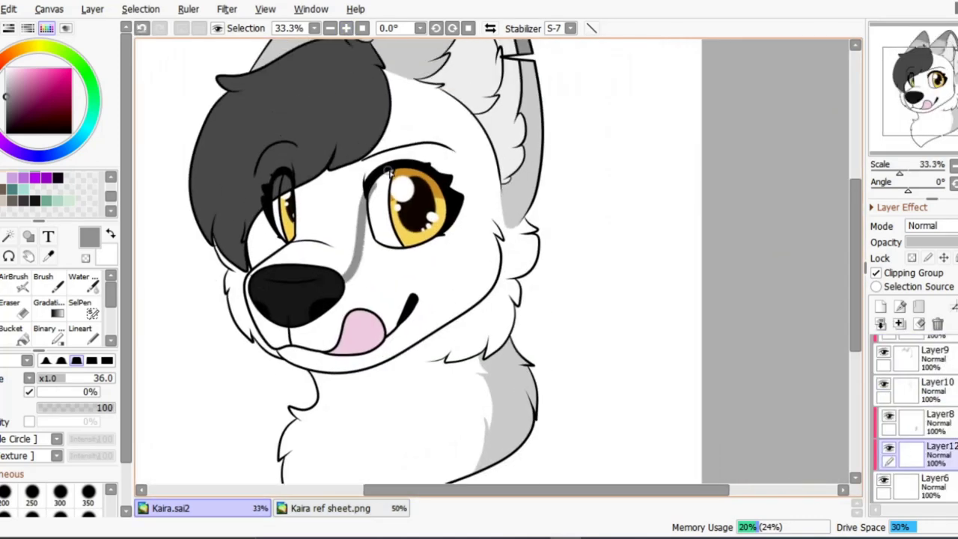
{"action": "scroll", "coordinate": [259, 281], "scroll_direction": "up", "scroll_amount": 1}
{"action": "left_click_drag", "start_coordinate": [304, 324], "coordinate": [330, 241]}
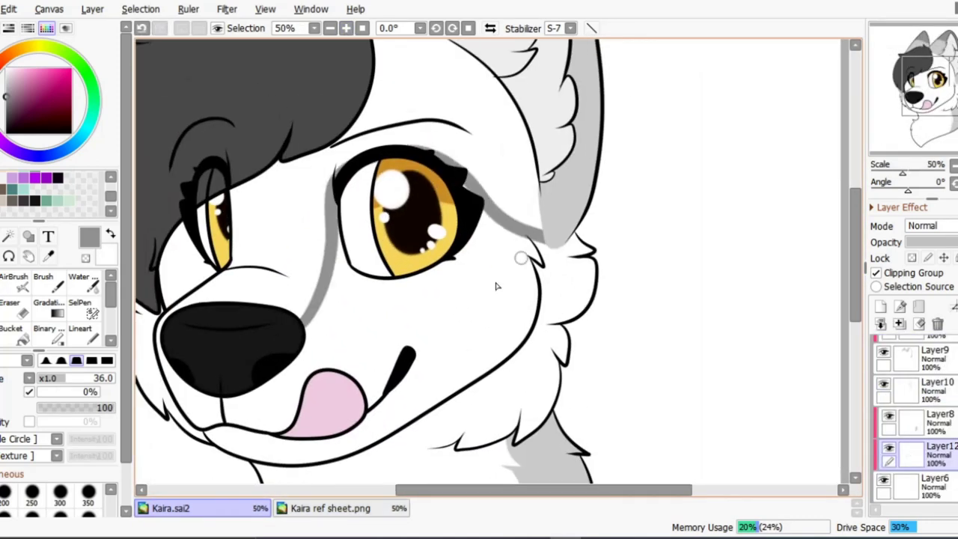
Step: Compare with the reference sheet and redraw the face marking's border from the nose over the near eye to the ear base
{"action": "left_click", "coordinate": [329, 508]}
{"action": "left_click", "coordinate": [171, 509]}
{"action": "key", "text": "ctrl+z"}
{"action": "left_click", "coordinate": [329, 508]}
{"action": "left_click", "coordinate": [171, 508]}
{"action": "key", "text": "ctrl+z"}
{"action": "left_click_drag", "start_coordinate": [323, 345], "coordinate": [359, 210]}
{"action": "key", "text": "ctrl+z"}
{"action": "left_click_drag", "start_coordinate": [323, 362], "coordinate": [378, 206]}
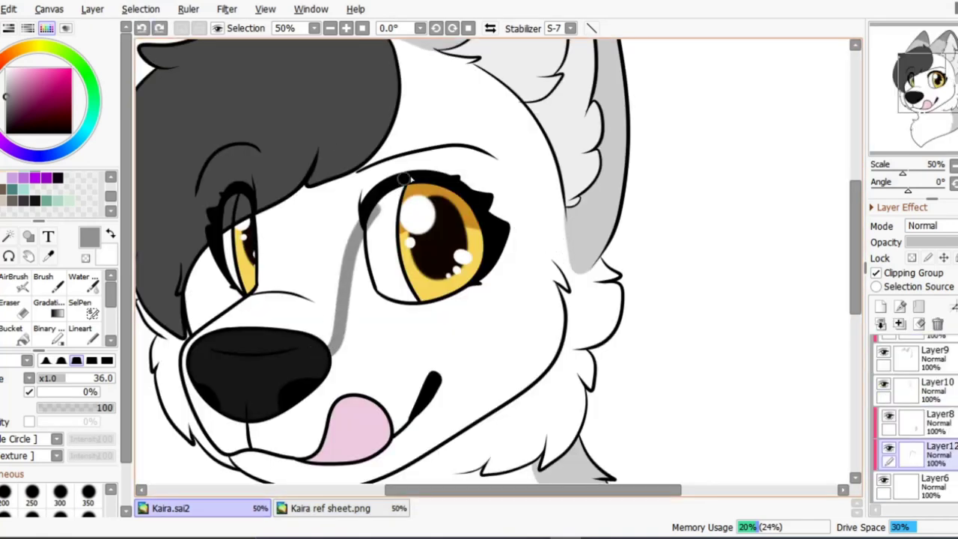
{"action": "left_click_drag", "start_coordinate": [408, 179], "coordinate": [610, 276]}
Step: Erase the grey spill in the near eye and fill the forehead and muzzle marking mid grey on Layer12 with similarity ±132
{"action": "key", "text": "e"}
{"action": "key", "text": "ctrl+z"}
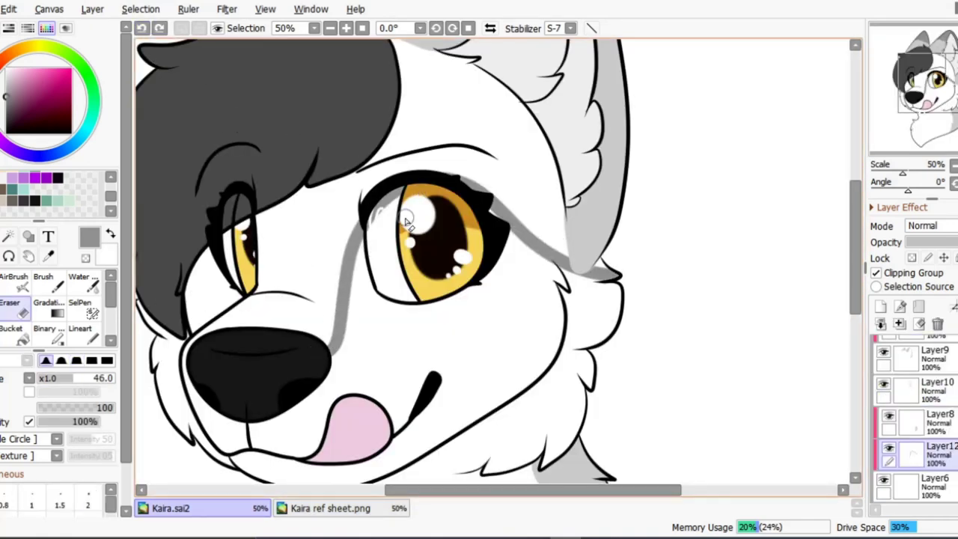
{"action": "key", "text": "n"}
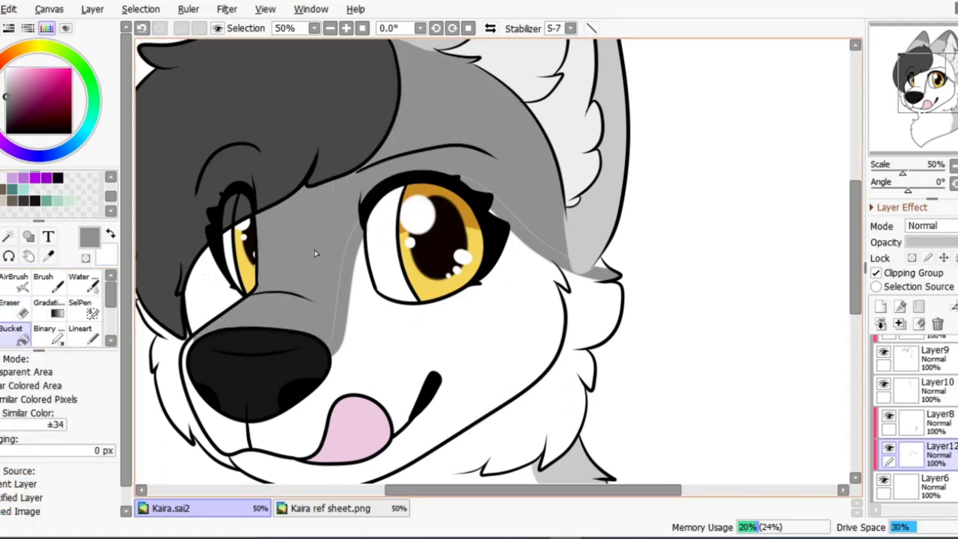
{"action": "left_click", "coordinate": [346, 29]}
{"action": "left_click", "coordinate": [346, 28]}
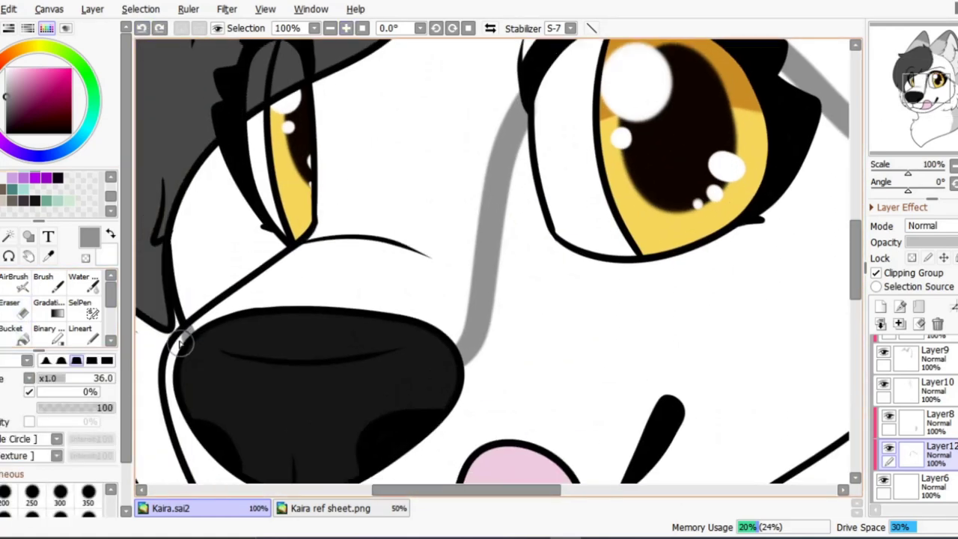
{"action": "key", "text": "g"}
{"action": "left_click", "coordinate": [330, 28]}
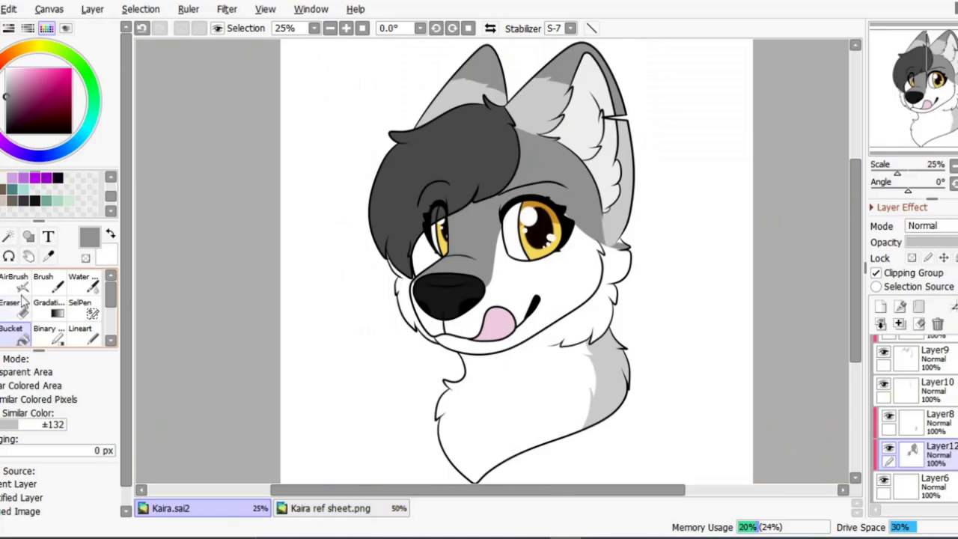
Step: Add a clipped layer above Layer12 and paint a light grey band between the near eye and ear base, enlarging the brush to 65
{"action": "key", "text": "n"}
{"action": "left_click_drag", "start_coordinate": [898, 173], "coordinate": [904, 173]}
{"action": "left_click", "coordinate": [881, 307]}
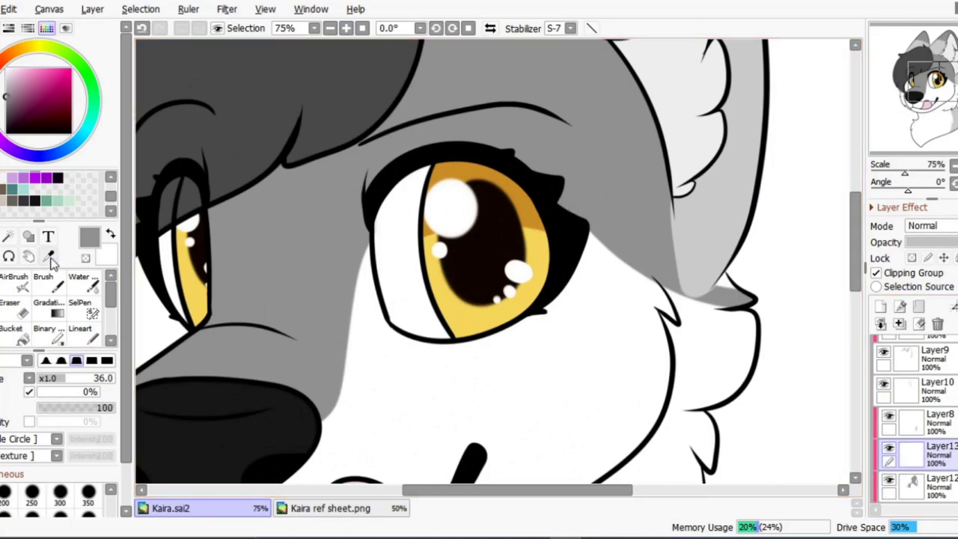
{"action": "left_click", "coordinate": [322, 510]}
{"action": "left_click", "coordinate": [229, 510]}
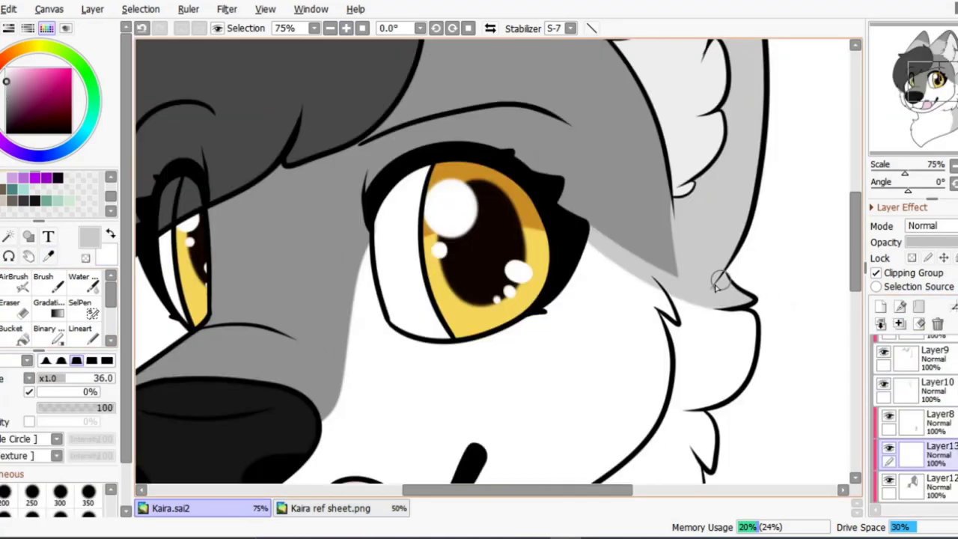
{"action": "left_click_drag", "start_coordinate": [492, 261], "coordinate": [524, 261]}
{"action": "mouse_move", "coordinate": [580, 224]}
{"action": "left_mouse_down"}
{"action": "mouse_move", "coordinate": [674, 275]}
{"action": "mouse_move", "coordinate": [727, 323]}
{"action": "left_mouse_up"}
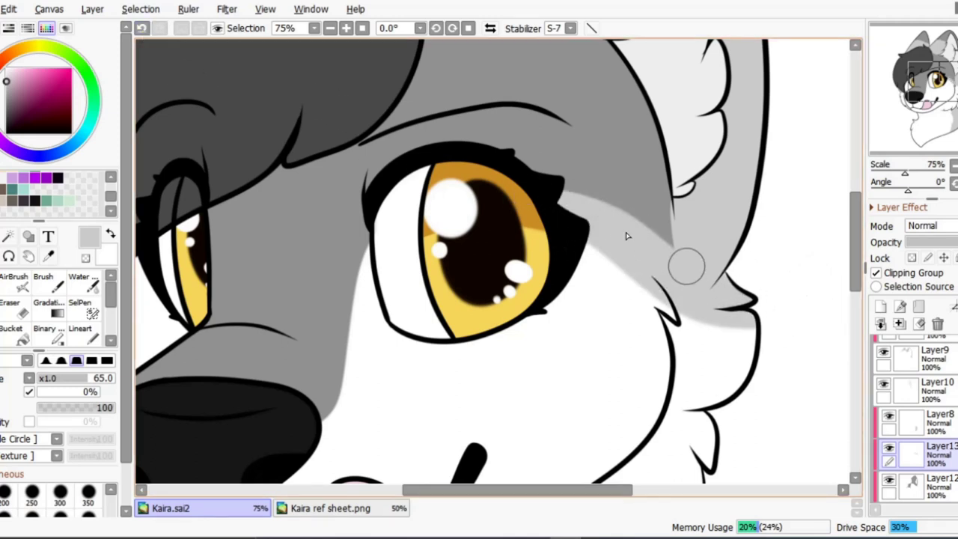
Step: Compare the headshot's face markings with the reference sheet and inspect the whole drawing
{"action": "left_click", "coordinate": [330, 27]}
{"action": "left_click", "coordinate": [329, 27]}
{"action": "left_click", "coordinate": [352, 509]}
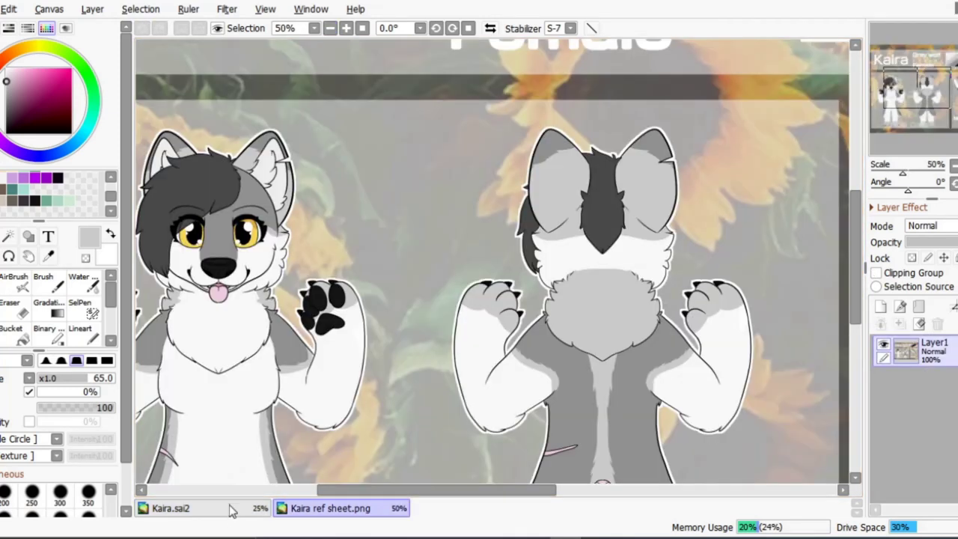
{"action": "left_click", "coordinate": [247, 513]}
{"action": "scroll", "coordinate": [257, 449], "scroll_direction": "down", "scroll_amount": 1}
{"action": "key", "text": "e"}
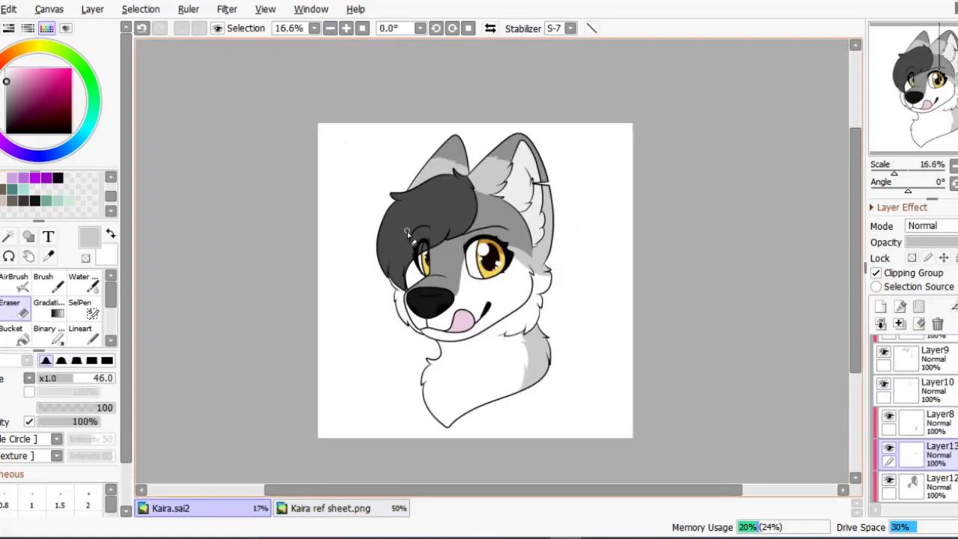
{"action": "key", "text": "h"}
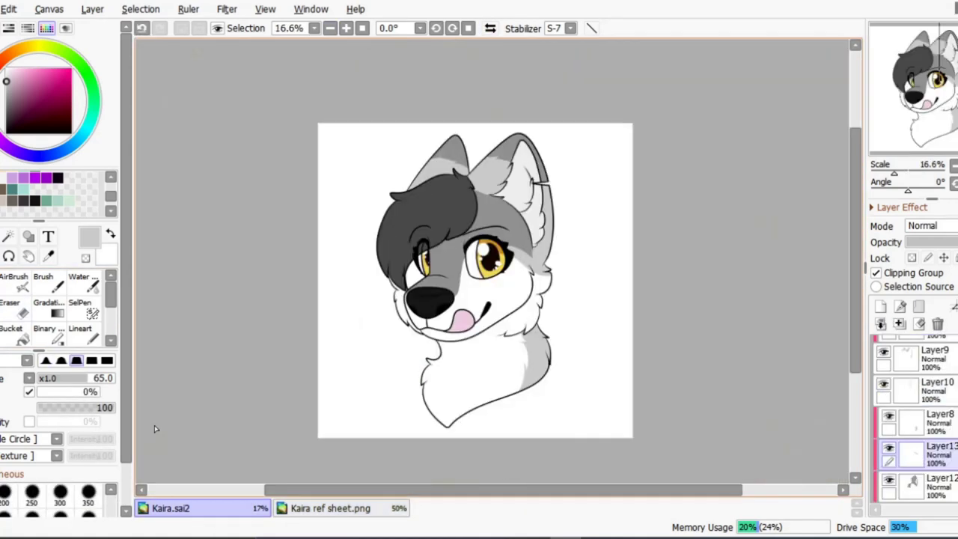
{"action": "key", "text": "h"}
{"action": "scroll", "coordinate": [354, 361], "scroll_direction": "up", "scroll_amount": 3}
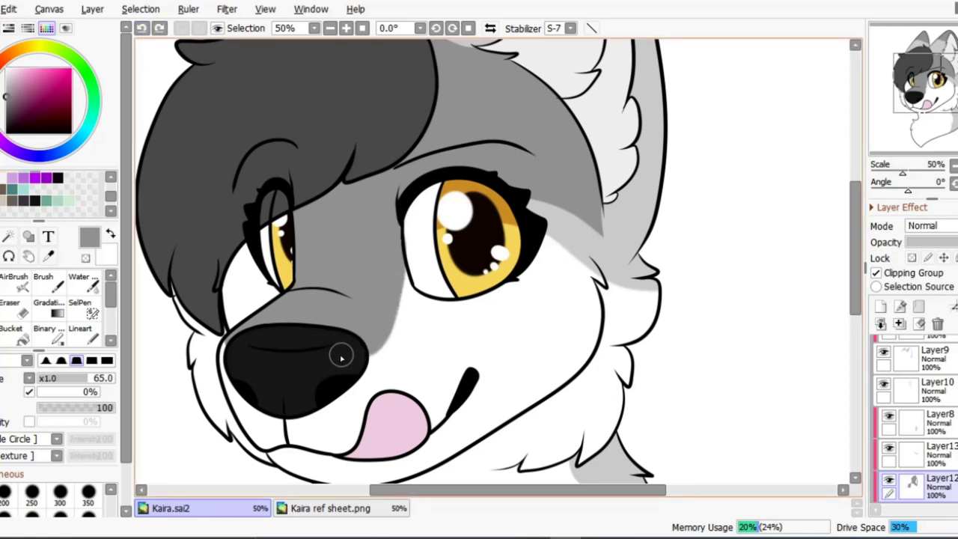
Step: Refine the mid grey marking's edge between the near eye and nose on Layer12 with the size 46 eraser
{"action": "key", "text": "e"}
{"action": "left_click", "coordinate": [346, 27]}
{"action": "left_click", "coordinate": [346, 28]}
{"action": "left_click", "coordinate": [346, 28]}
{"action": "left_click_drag", "start_coordinate": [206, 235], "coordinate": [220, 265]}
{"action": "scroll", "coordinate": [281, 166], "scroll_direction": "down", "scroll_amount": 5}
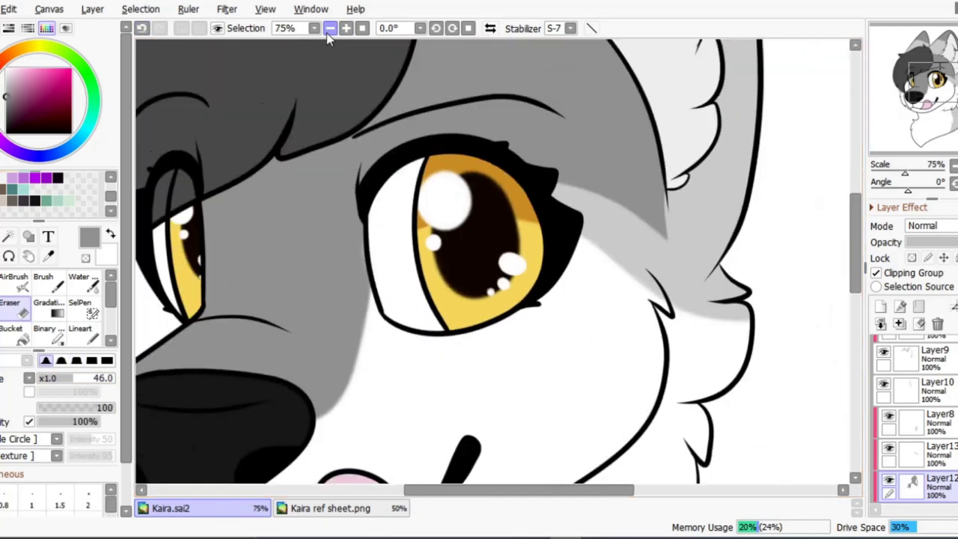
Step: Merge the colour layers into Layer6 and set up a clipped Multiply layer above it with pale lavender as the colour
{"action": "left_click", "coordinate": [330, 508]}
{"action": "left_click", "coordinate": [225, 511]}
{"action": "left_click", "coordinate": [362, 29]}
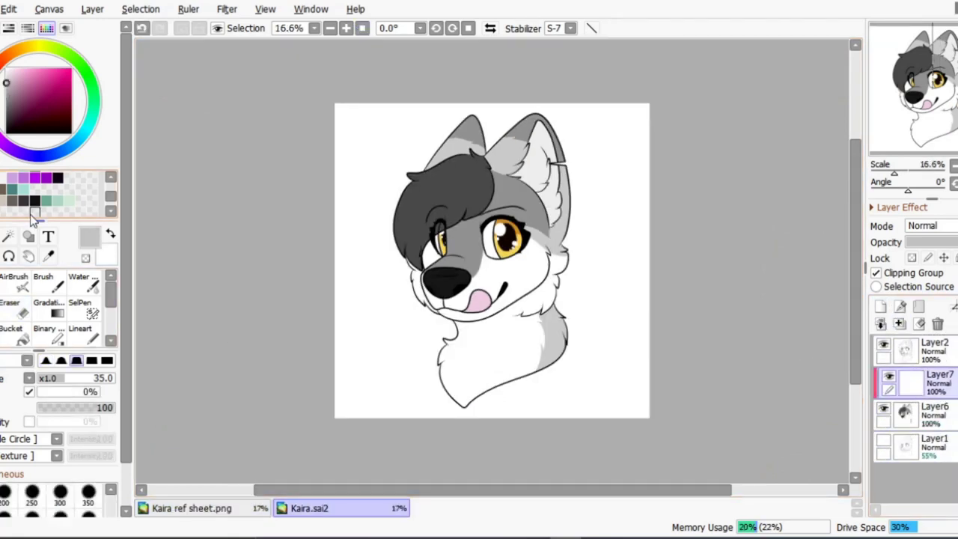
{"action": "scroll", "coordinate": [947, 230], "scroll_direction": "down", "scroll_amount": 1}
{"action": "key", "text": "ctrl+plus"}
{"action": "key", "text": "ctrl+plus"}
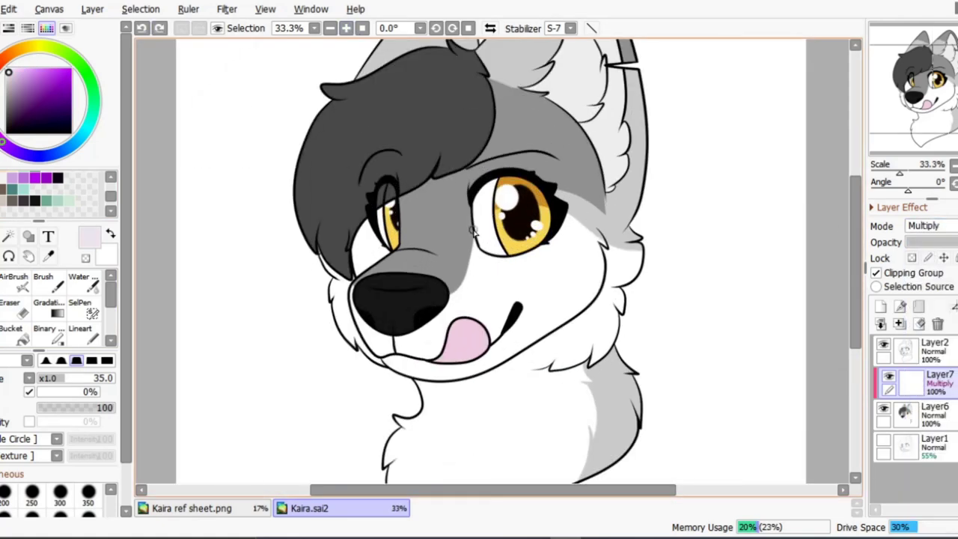
Step: Shade the far ear in pale lavender on Layer7 with a size 100 brush
{"action": "left_click", "coordinate": [346, 28]}
{"action": "scroll", "coordinate": [364, 150], "scroll_direction": "up", "scroll_amount": 3}
{"action": "mouse_move", "coordinate": [364, 151]}
{"action": "left_mouse_down"}
{"action": "mouse_move", "coordinate": [449, 168]}
{"action": "mouse_move", "coordinate": [322, 199]}
{"action": "left_mouse_up"}
{"action": "scroll", "coordinate": [330, 195], "scroll_direction": "down", "scroll_amount": 1}
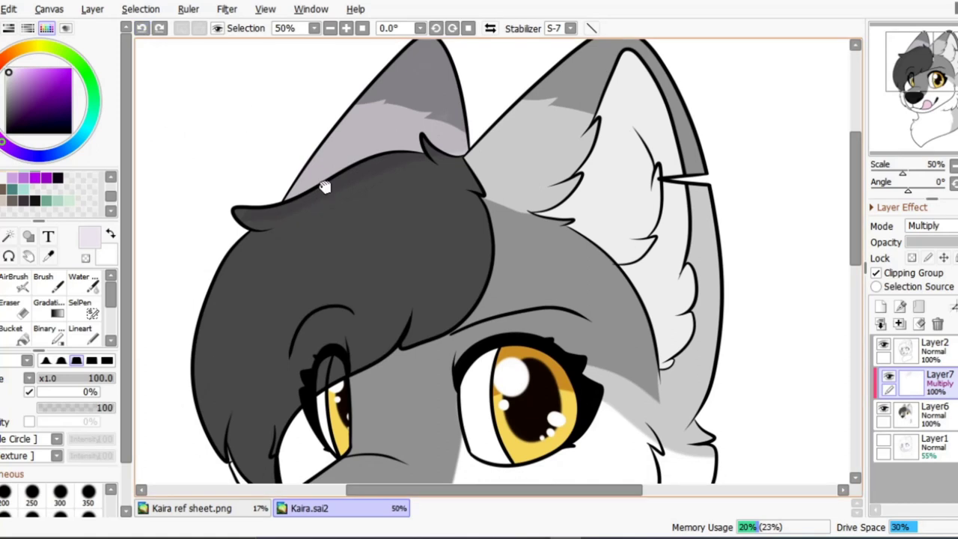
Step: Shade the hair's upper part, side and lower strands on Layer7 with spiky lavender strokes
{"action": "scroll", "coordinate": [324, 187], "scroll_direction": "down", "scroll_amount": 1}
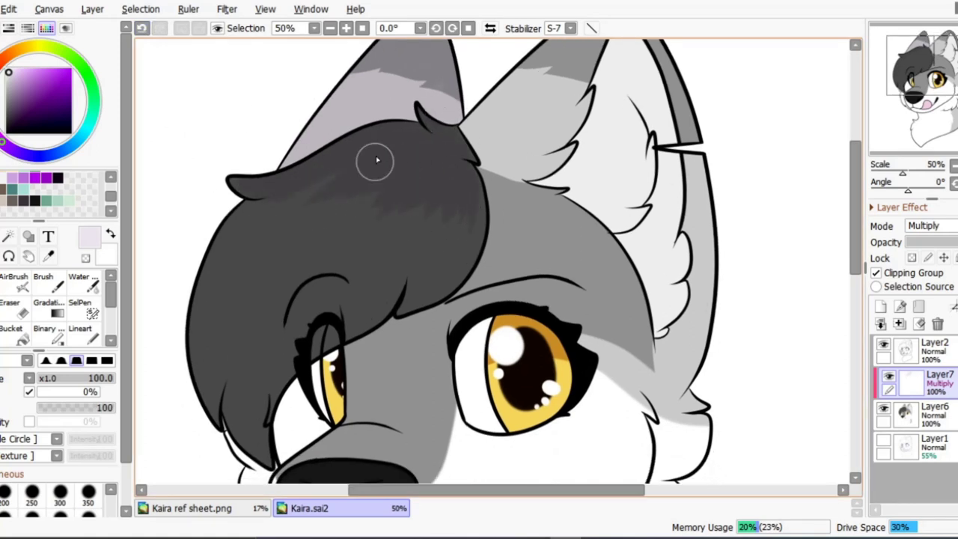
{"action": "scroll", "coordinate": [479, 199], "scroll_direction": "down", "scroll_amount": 1}
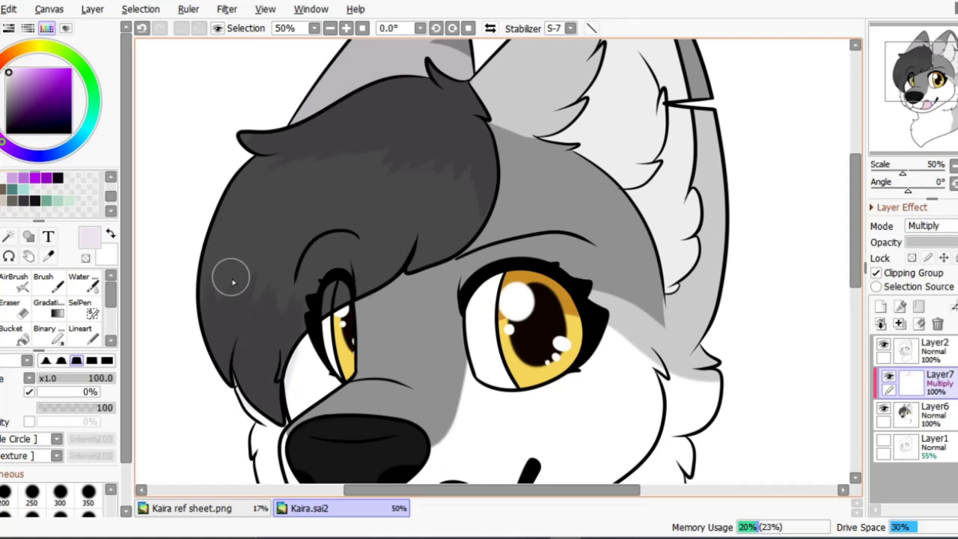
{"action": "left_click", "coordinate": [331, 28]}
{"action": "left_click", "coordinate": [346, 28]}
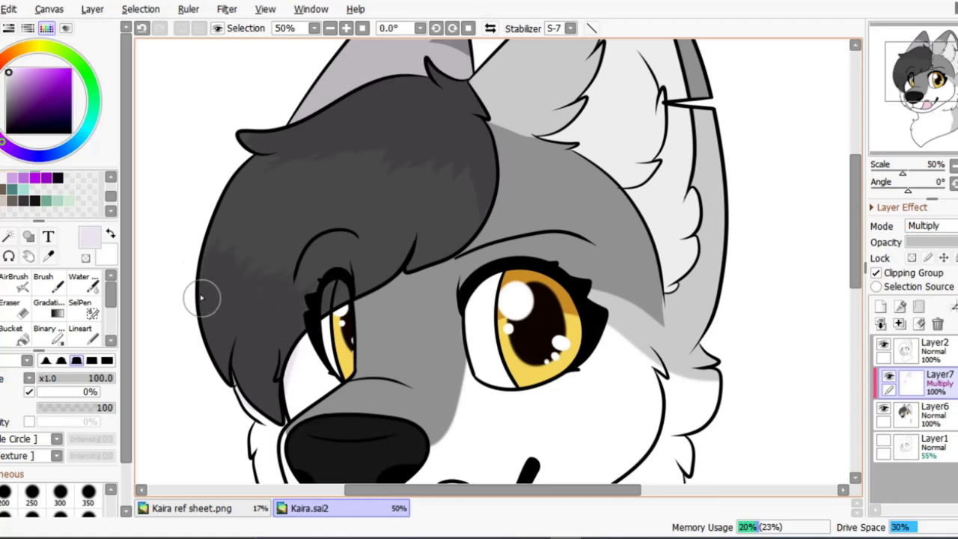
{"action": "scroll", "coordinate": [439, 146], "scroll_direction": "down", "scroll_amount": 2}
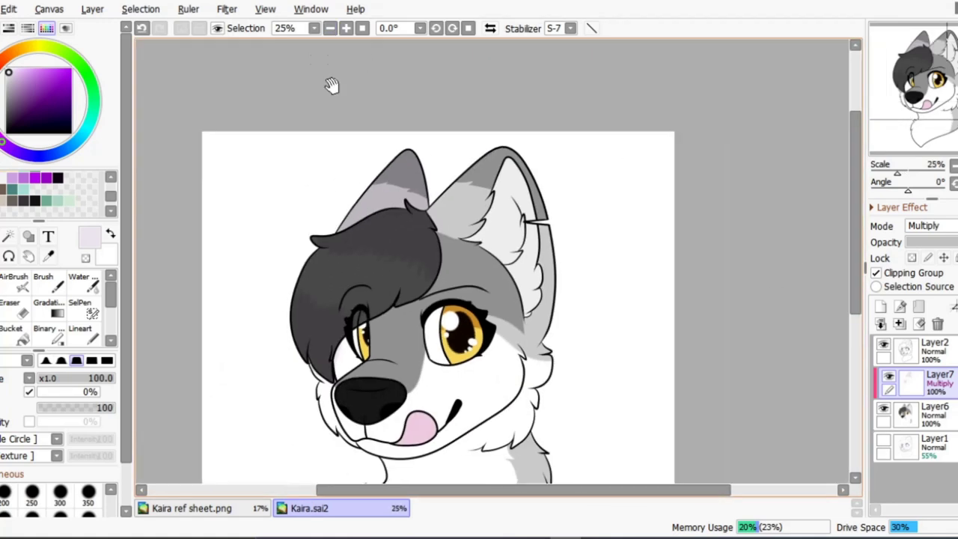
Step: Shade the near ear's inner rim and outer edge in pale lavender around the notch
{"action": "left_click", "coordinate": [346, 28]}
{"action": "left_click", "coordinate": [346, 28]}
{"action": "scroll", "coordinate": [497, 277], "scroll_direction": "up", "scroll_amount": 1}
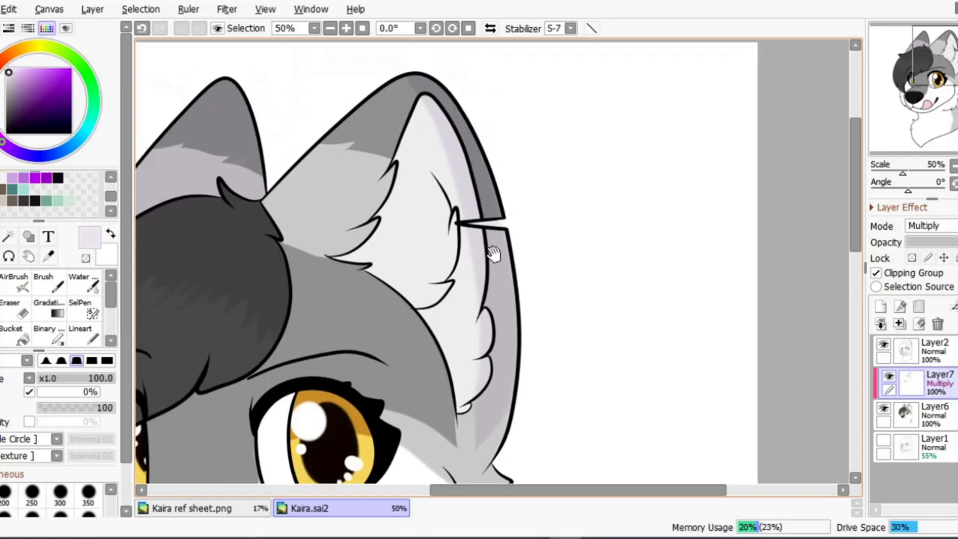
{"action": "scroll", "coordinate": [397, 280], "scroll_direction": "up", "scroll_amount": 1}
{"action": "mouse_move", "coordinate": [435, 369]}
{"action": "left_mouse_down"}
{"action": "mouse_move", "coordinate": [451, 385]}
{"action": "mouse_move", "coordinate": [449, 442]}
{"action": "left_mouse_up"}
Step: Clean the inner-ear tuft's line end on Layer2 with a size 6 eraser and shade the near ear's tufts, base and front edge on Layer7
{"action": "key", "text": "e"}
{"action": "scroll", "coordinate": [405, 239], "scroll_direction": "up", "scroll_amount": 2}
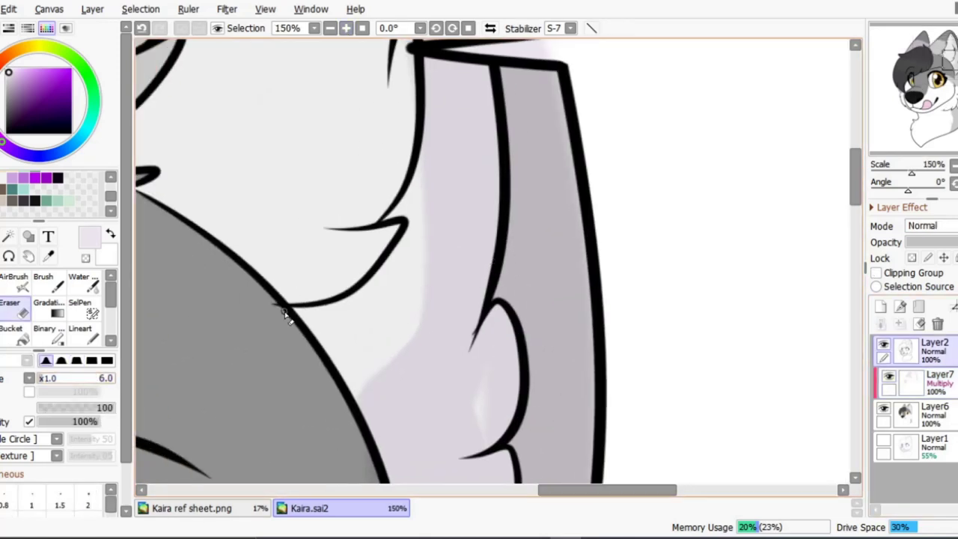
{"action": "left_click", "coordinate": [337, 341], "text": "alt"}
{"action": "scroll", "coordinate": [246, 107], "scroll_direction": "down", "scroll_amount": 2}
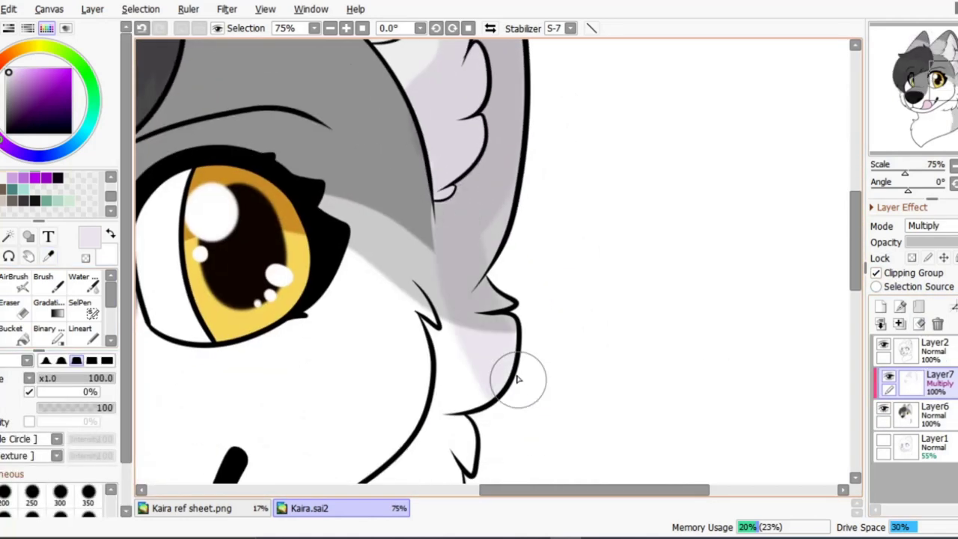
{"action": "scroll", "coordinate": [488, 355], "scroll_direction": "up", "scroll_amount": 2}
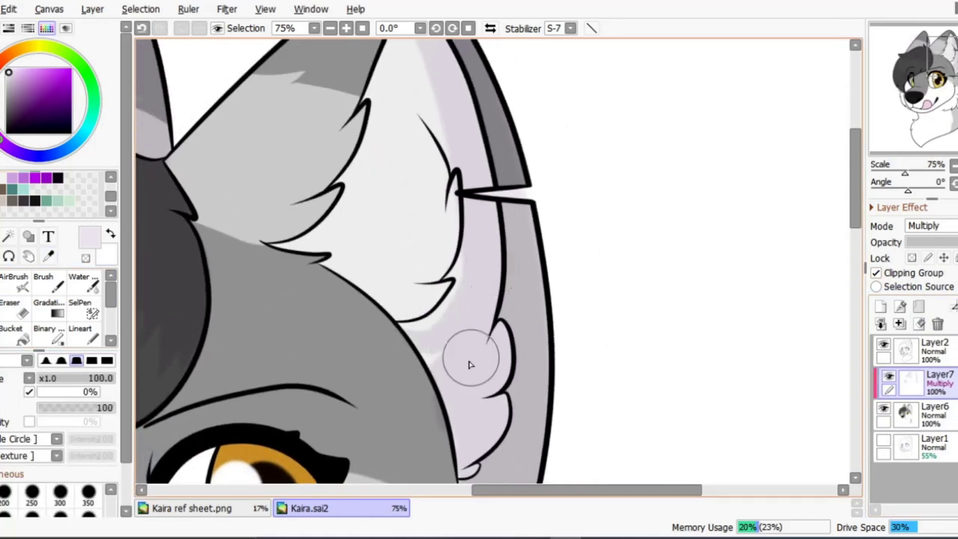
{"action": "scroll", "coordinate": [493, 274], "scroll_direction": "up", "scroll_amount": 2}
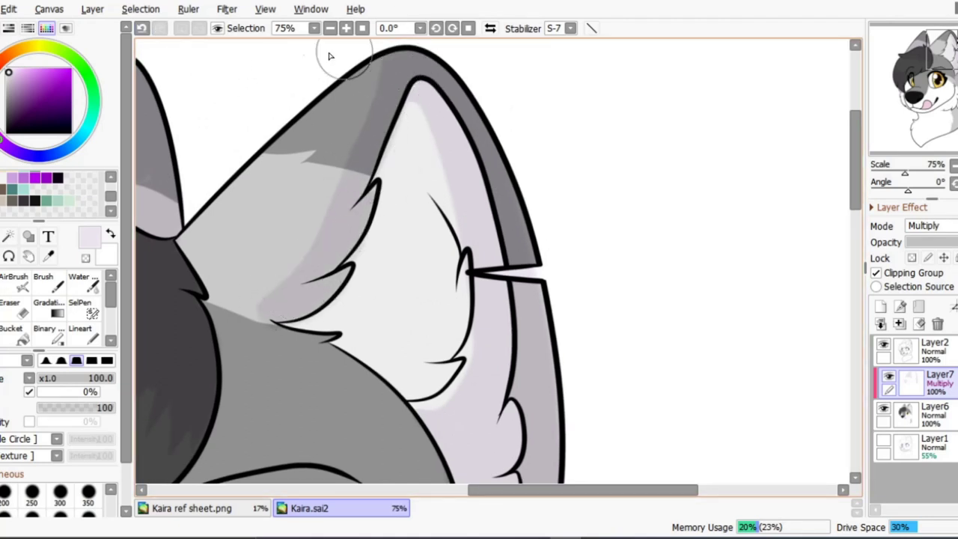
Step: Shade the near cheek's outer fur tufts in pale lavender from the ear base to the jaw
{"action": "left_click", "coordinate": [329, 28]}
{"action": "left_click", "coordinate": [330, 28]}
{"action": "left_click", "coordinate": [330, 28]}
{"action": "left_click", "coordinate": [346, 28]}
{"action": "left_click", "coordinate": [346, 28]}
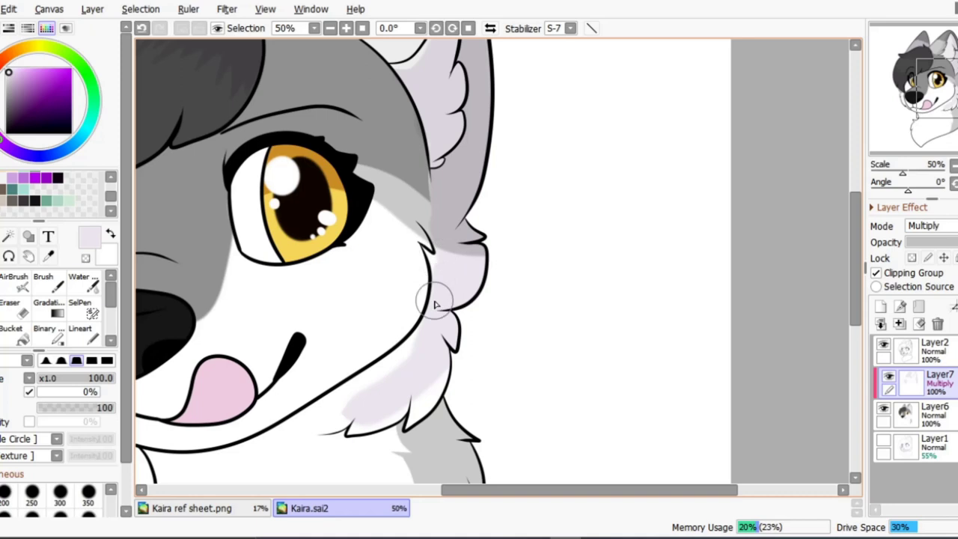
{"action": "scroll", "coordinate": [463, 282], "scroll_direction": "up", "scroll_amount": 2}
{"action": "scroll", "coordinate": [400, 259], "scroll_direction": "down", "scroll_amount": 5}
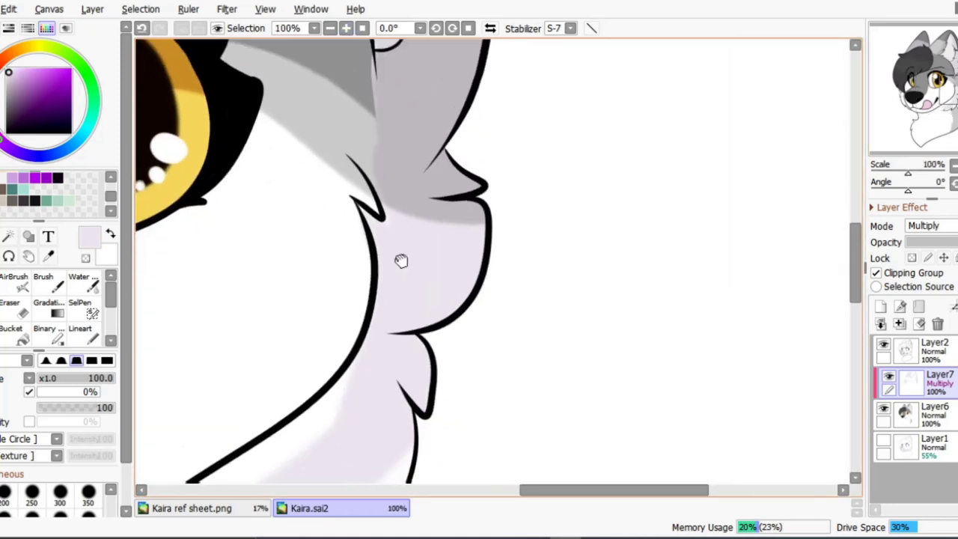
Step: Paint the lavender shadow that the jaw and cheek fur cast on the neck
{"action": "left_click", "coordinate": [329, 28]}
{"action": "left_click", "coordinate": [330, 30]}
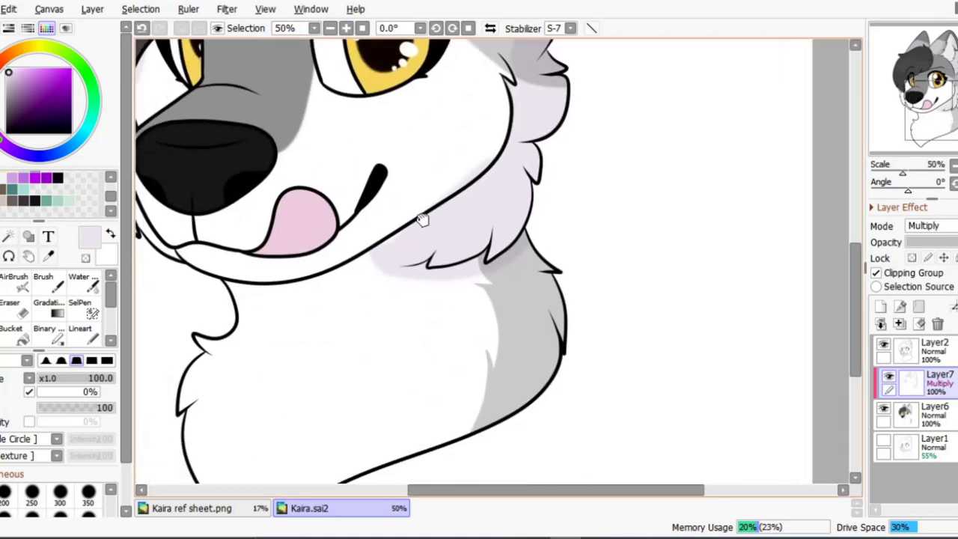
{"action": "scroll", "coordinate": [211, 277], "scroll_direction": "up", "scroll_amount": 1}
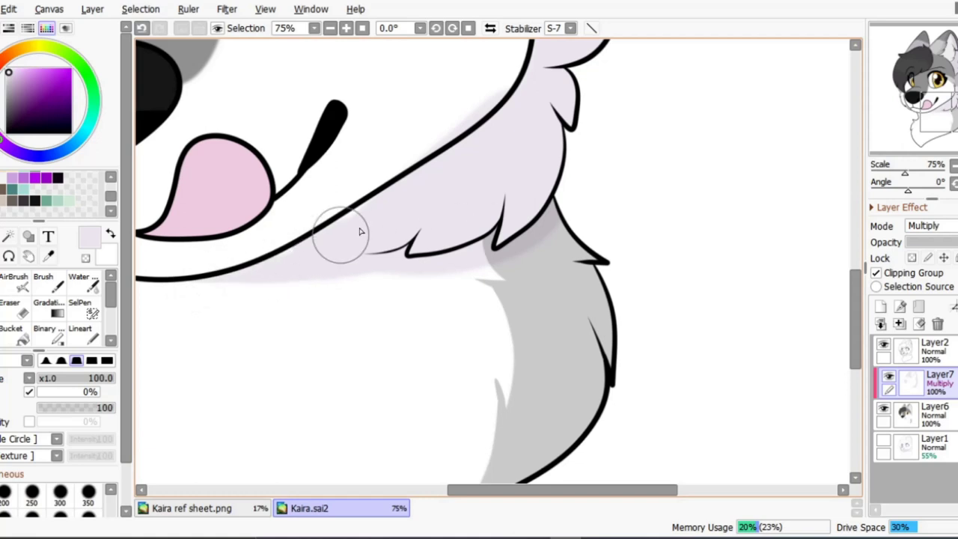
Step: Shade the near cheek's edge from the jawline up to the forehead beside the ear, undoing and redoing the last strokes
{"action": "scroll", "coordinate": [484, 274], "scroll_direction": "up", "scroll_amount": 3}
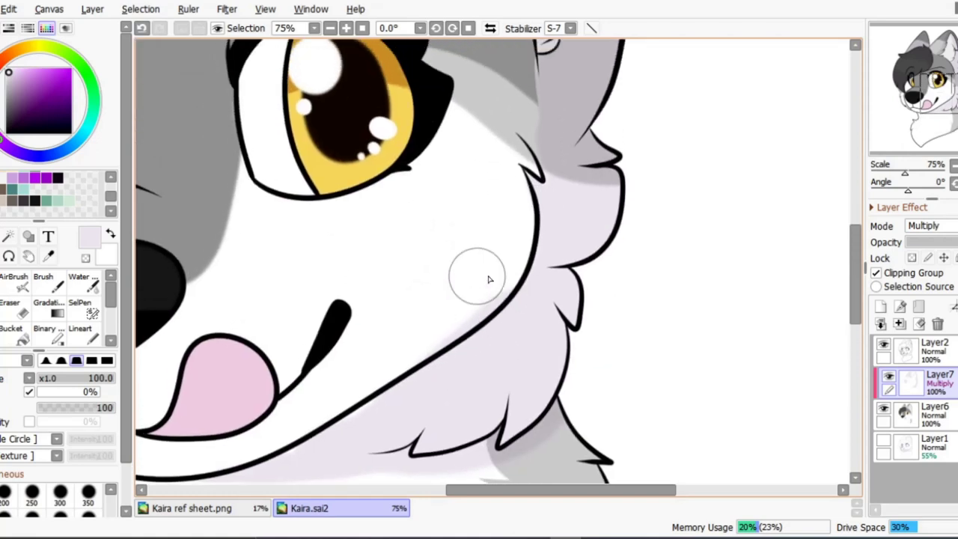
{"action": "left_click_drag", "start_coordinate": [488, 279], "coordinate": [533, 46]}
{"action": "left_click_drag", "start_coordinate": [509, 112], "coordinate": [494, 138]}
{"action": "left_click_drag", "start_coordinate": [517, 195], "coordinate": [384, 406]}
{"action": "left_click_drag", "start_coordinate": [497, 82], "coordinate": [496, 146]}
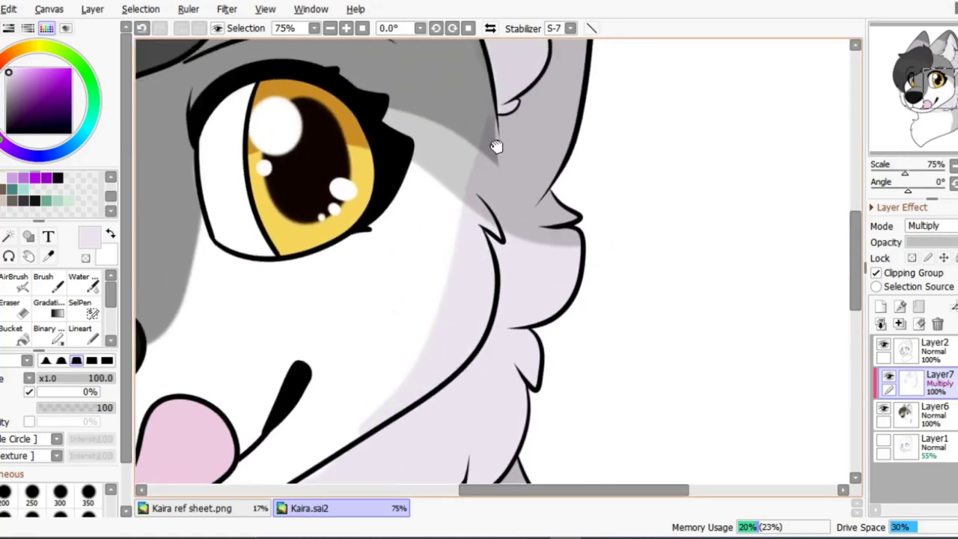
{"action": "key", "text": "ctrl+z"}
{"action": "key", "text": "ctrl+z"}
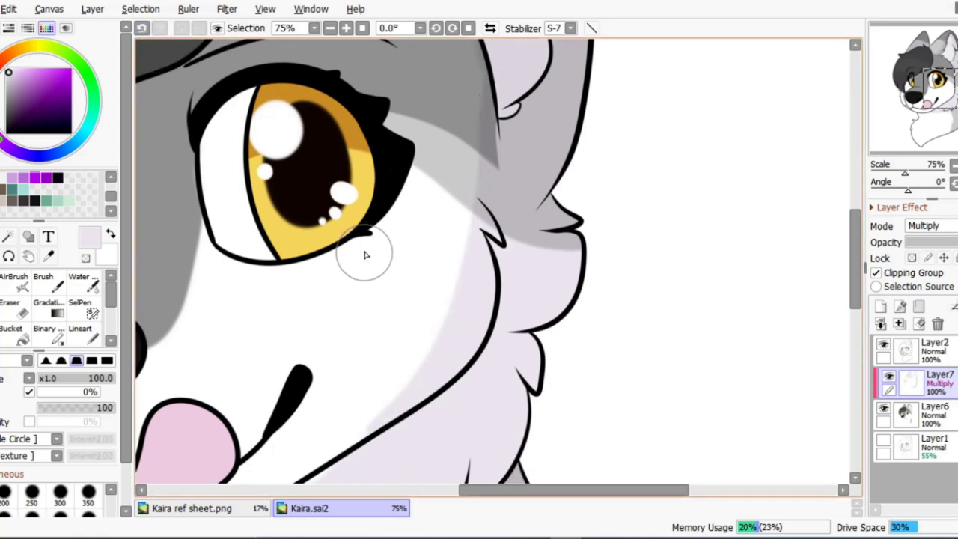
Step: Shade the upper part of the near eye beneath the lashes in pale lavender
{"action": "scroll", "coordinate": [364, 255], "scroll_direction": "up", "scroll_amount": 2}
{"action": "scroll", "coordinate": [514, 364], "scroll_direction": "down", "scroll_amount": 2}
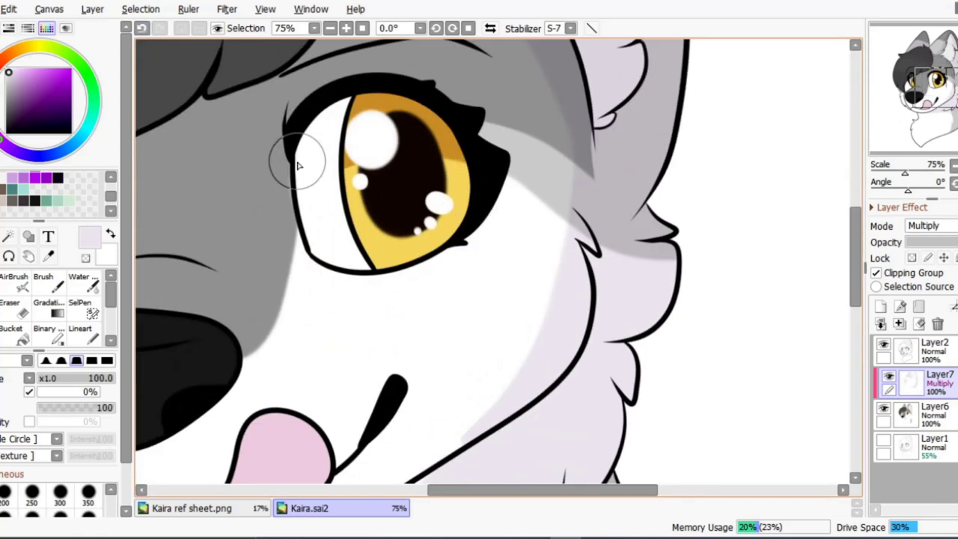
{"action": "scroll", "coordinate": [307, 299], "scroll_direction": "up", "scroll_amount": 2}
{"action": "scroll", "coordinate": [315, 225], "scroll_direction": "down", "scroll_amount": 3}
{"action": "scroll", "coordinate": [314, 150], "scroll_direction": "right", "scroll_amount": 2}
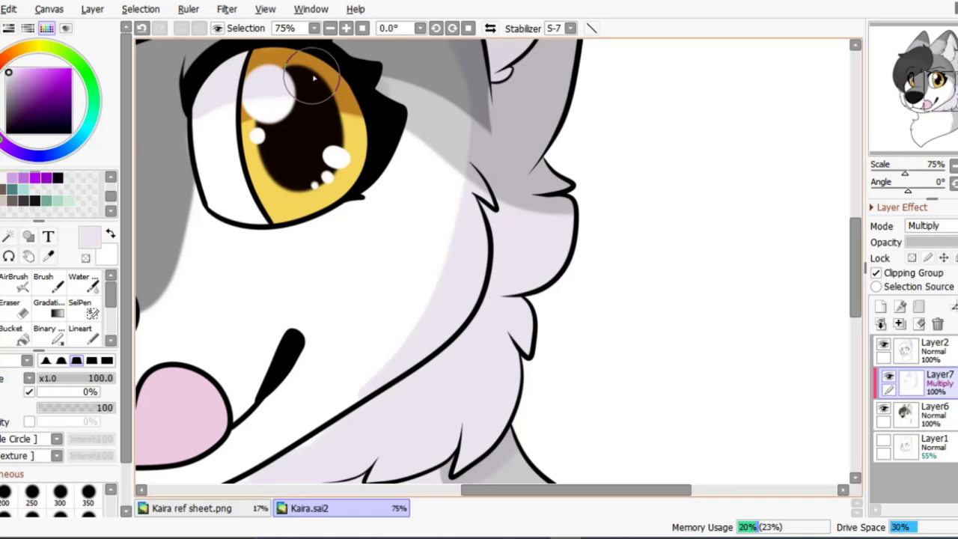
Step: Shade the light grey fur marking along the side of the neck
{"action": "key", "text": "minus"}
{"action": "key", "text": "minus"}
{"action": "scroll", "coordinate": [450, 374], "scroll_direction": "left", "scroll_amount": 1}
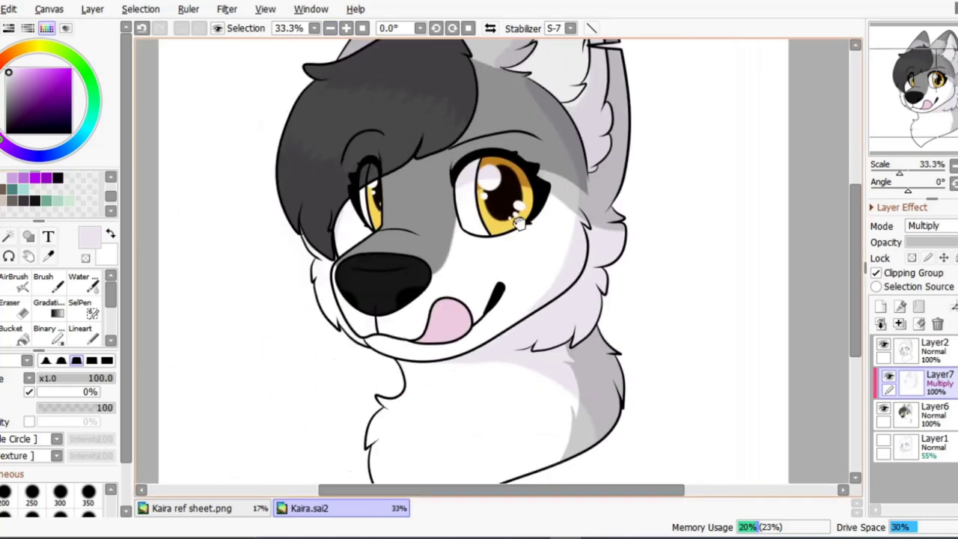
Step: Shade the face under the far eye, the far cheek beside the muzzle and the nose in lavender
{"action": "scroll", "coordinate": [353, 337], "scroll_direction": "up", "scroll_amount": 2}
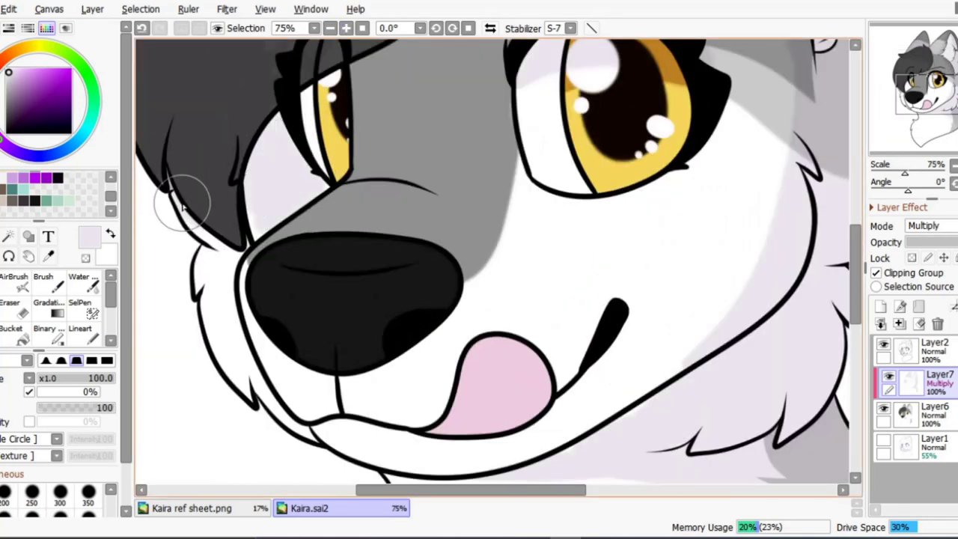
{"action": "mouse_move", "coordinate": [181, 207]}
{"action": "left_mouse_down"}
{"action": "mouse_move", "coordinate": [235, 274]}
{"action": "mouse_move", "coordinate": [291, 390]}
{"action": "left_mouse_up"}
{"action": "left_click_drag", "start_coordinate": [423, 147], "coordinate": [385, 215]}
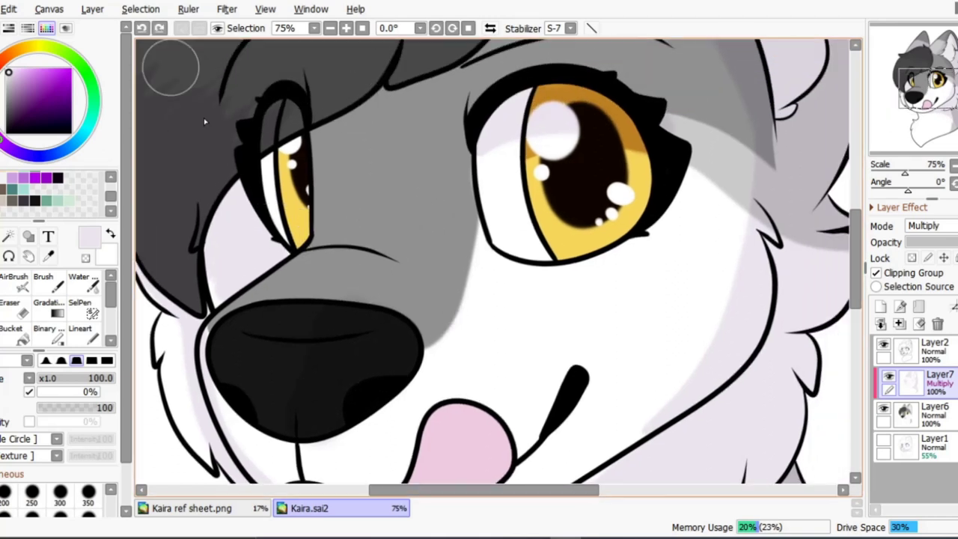
Step: Shade the crease above the nose and the forehead and muzzle beneath the fringe on Layer7
{"action": "scroll", "coordinate": [300, 51], "scroll_direction": "down", "scroll_amount": 3}
{"action": "scroll", "coordinate": [452, 77], "scroll_direction": "up", "scroll_amount": 1}
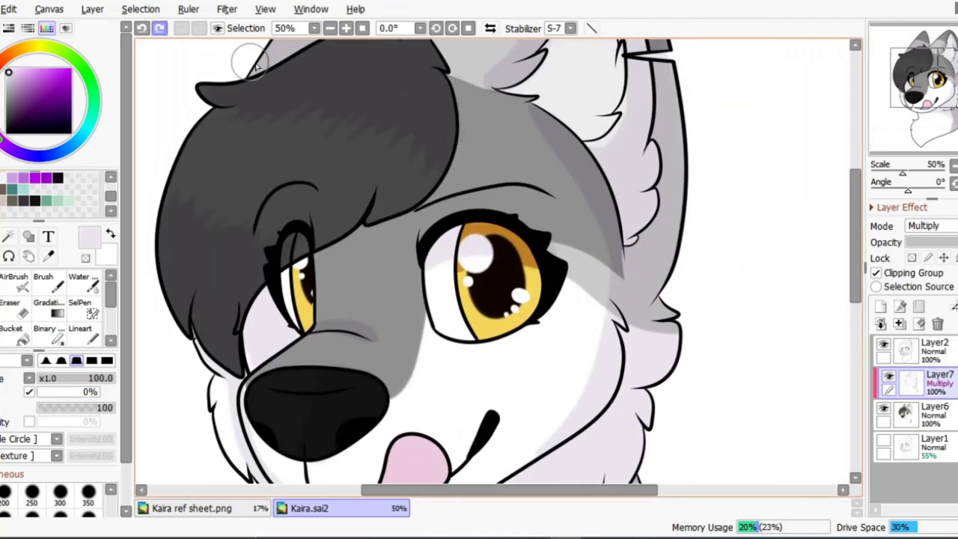
{"action": "key", "text": "ctrl+y"}
{"action": "key", "text": "ctrl+z"}
{"action": "key", "text": "ctrl+y"}
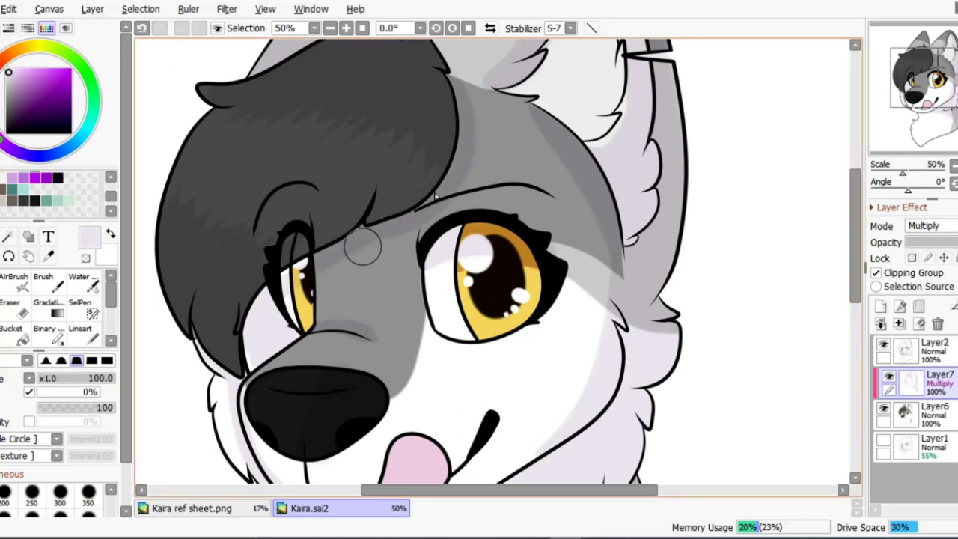
{"action": "left_click_drag", "start_coordinate": [303, 309], "coordinate": [243, 427]}
{"action": "scroll", "coordinate": [422, 238], "scroll_direction": "down", "scroll_amount": 2}
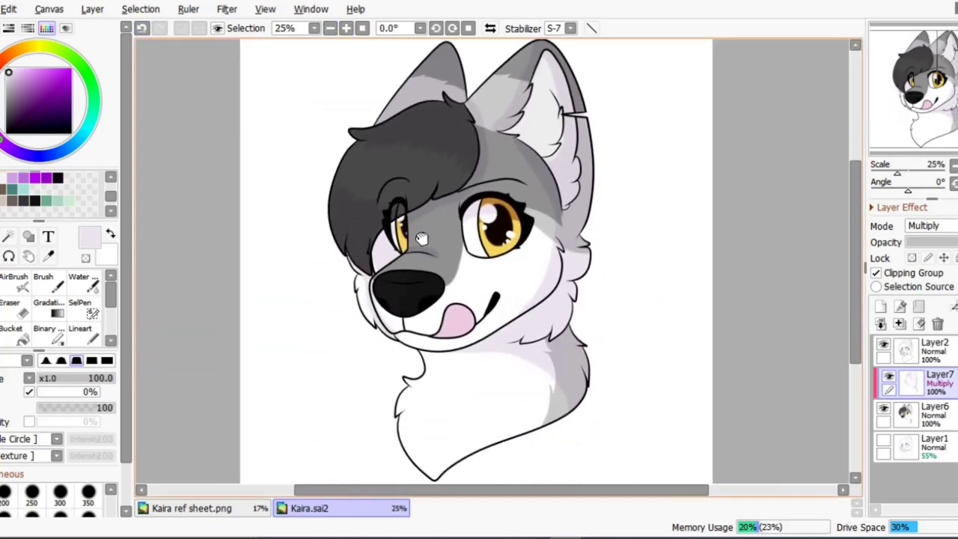
Step: Shade the mouth-corner side of the tongue and the chin beneath the lips in lavender on Layer7
{"action": "scroll", "coordinate": [380, 146], "scroll_direction": "up", "scroll_amount": 4}
{"action": "scroll", "coordinate": [370, 417], "scroll_direction": "down", "scroll_amount": 3}
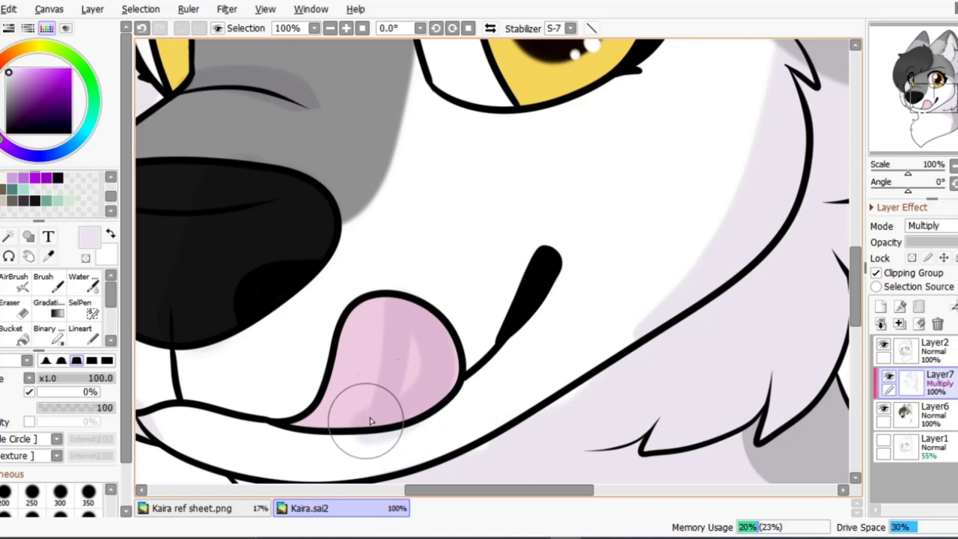
{"action": "key", "text": "ctrl+z"}
{"action": "mouse_move", "coordinate": [405, 307]}
{"action": "left_mouse_down"}
{"action": "mouse_move", "coordinate": [396, 407]}
{"action": "mouse_move", "coordinate": [420, 402]}
{"action": "left_mouse_up"}
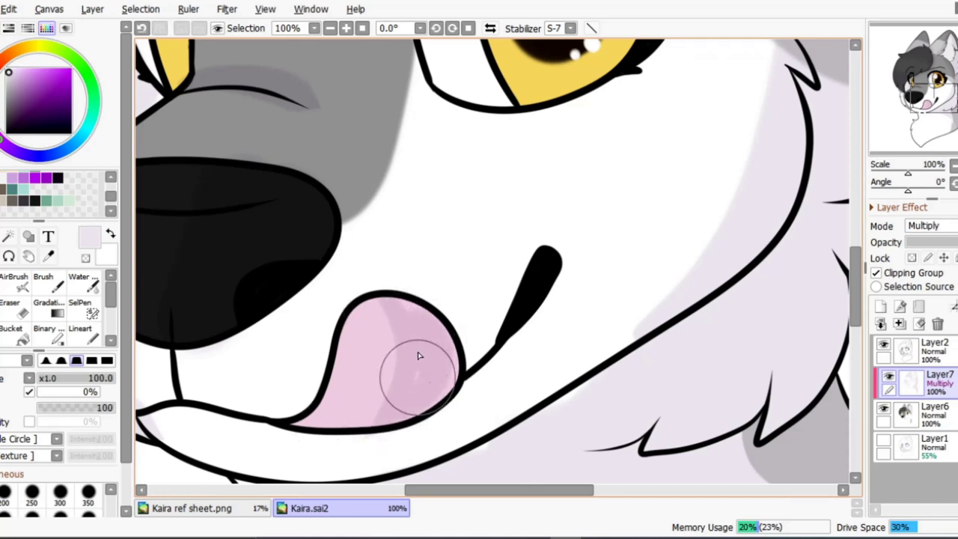
{"action": "left_click_drag", "start_coordinate": [407, 353], "coordinate": [451, 293]}
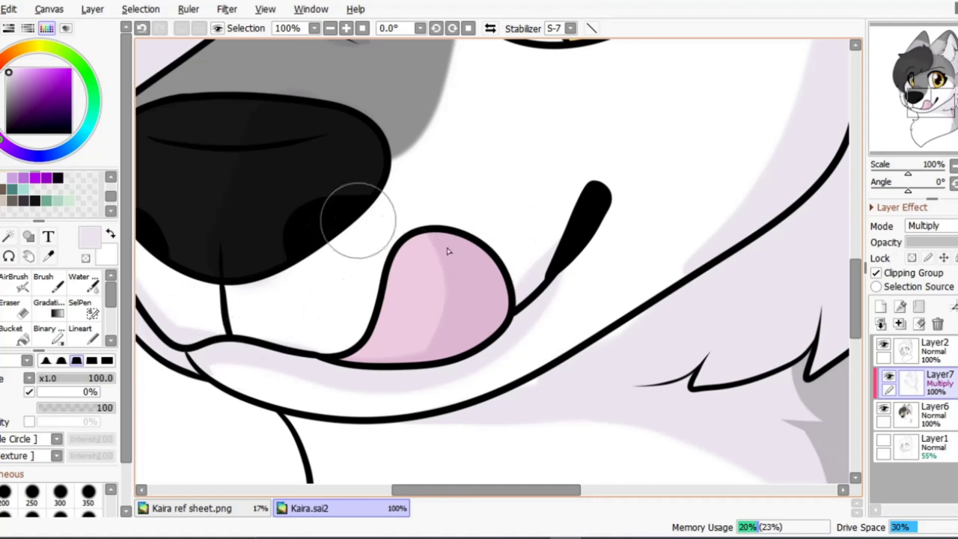
{"action": "key", "text": "e"}
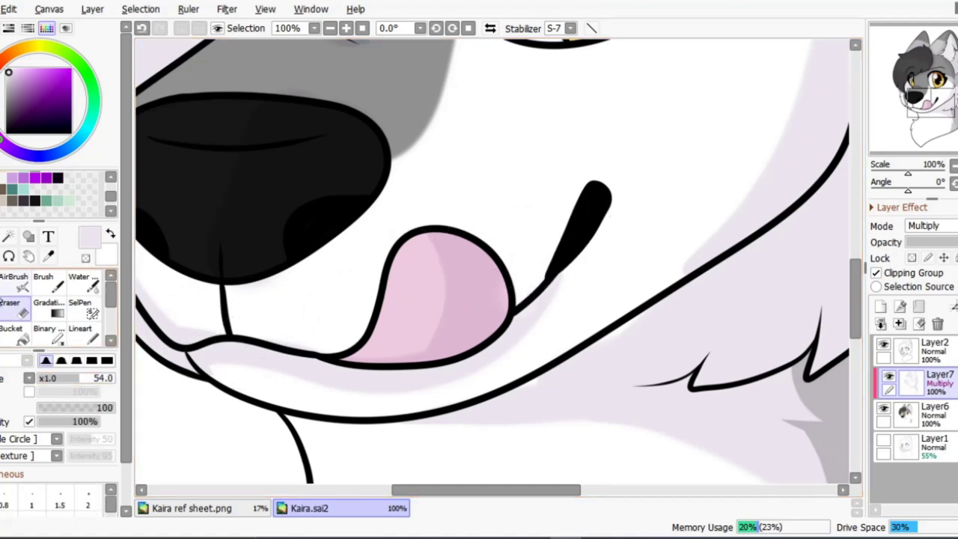
{"action": "key", "text": "b"}
Step: Add a clipped layer above Layer7 and paint the first lavender fur strands down the front of the chest
{"action": "left_click", "coordinate": [330, 27]}
{"action": "left_click", "coordinate": [330, 28]}
{"action": "key", "text": "ctrl+shift+n"}
{"action": "left_click", "coordinate": [347, 29]}
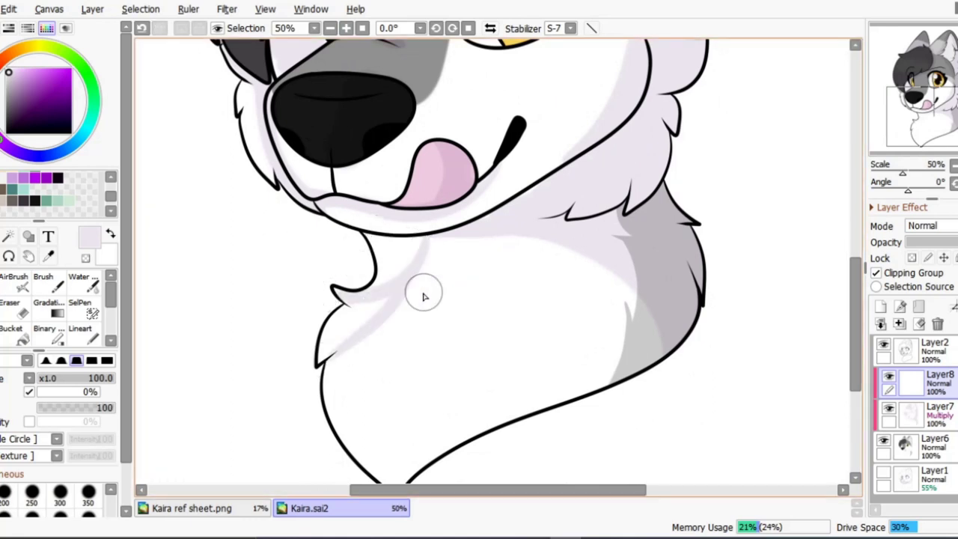
{"action": "scroll", "coordinate": [374, 322], "scroll_direction": "down", "scroll_amount": 1}
{"action": "left_click_drag", "start_coordinate": [396, 319], "coordinate": [358, 420]}
{"action": "left_click_drag", "start_coordinate": [431, 196], "coordinate": [400, 315]}
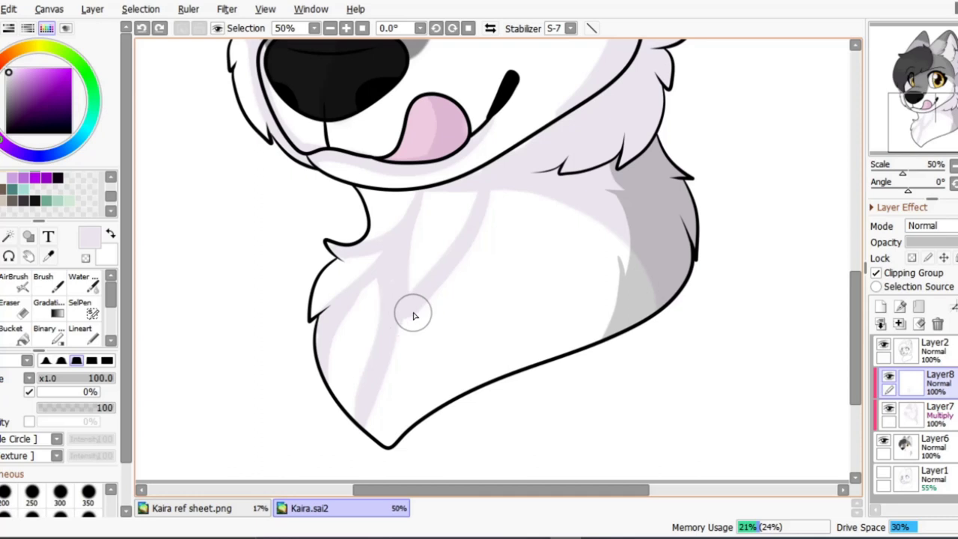
Step: Extend the lavender fur strands across the middle of the chest and set Layer8 to Multiply
{"action": "left_click_drag", "start_coordinate": [411, 307], "coordinate": [424, 323]}
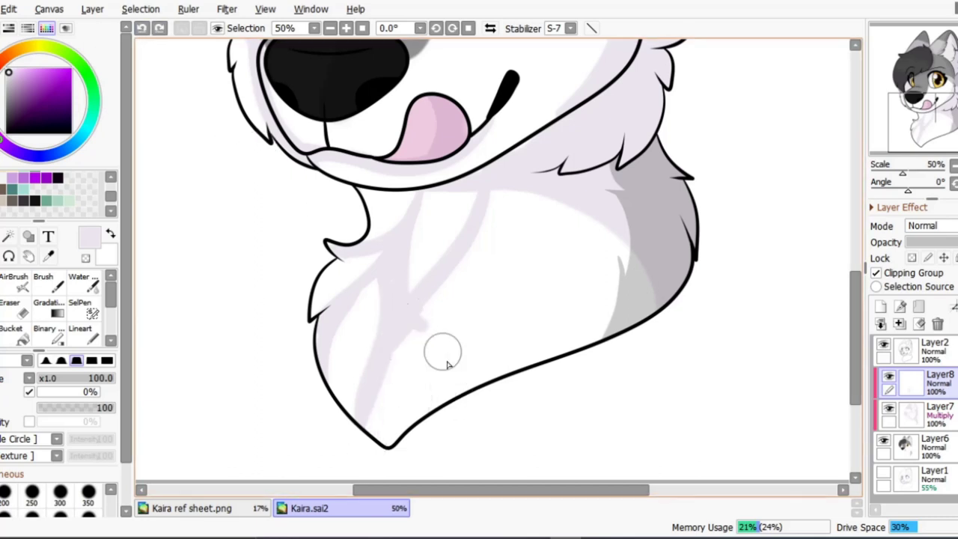
{"action": "left_click_drag", "start_coordinate": [448, 365], "coordinate": [421, 376]}
{"action": "left_click_drag", "start_coordinate": [450, 229], "coordinate": [483, 299]}
{"action": "mouse_move", "coordinate": [505, 197]}
{"action": "left_mouse_down"}
{"action": "mouse_move", "coordinate": [513, 259]}
{"action": "mouse_move", "coordinate": [465, 232]}
{"action": "mouse_move", "coordinate": [377, 400]}
{"action": "left_mouse_up"}
{"action": "key", "text": "ctrl+z"}
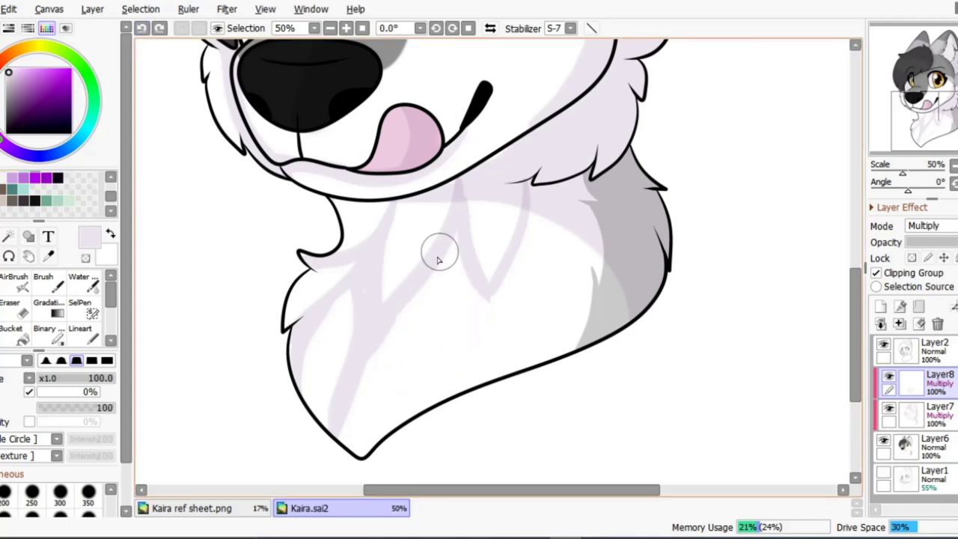
Step: Fill the rest of the chest and the grey neck marking with tapered lavender fur strokes on Layer8
{"action": "left_click_drag", "start_coordinate": [475, 257], "coordinate": [401, 412]}
{"action": "mouse_move", "coordinate": [584, 178]}
{"action": "left_mouse_down"}
{"action": "mouse_move", "coordinate": [535, 224]}
{"action": "mouse_move", "coordinate": [482, 376]}
{"action": "left_mouse_up"}
{"action": "left_click_drag", "start_coordinate": [496, 271], "coordinate": [480, 330]}
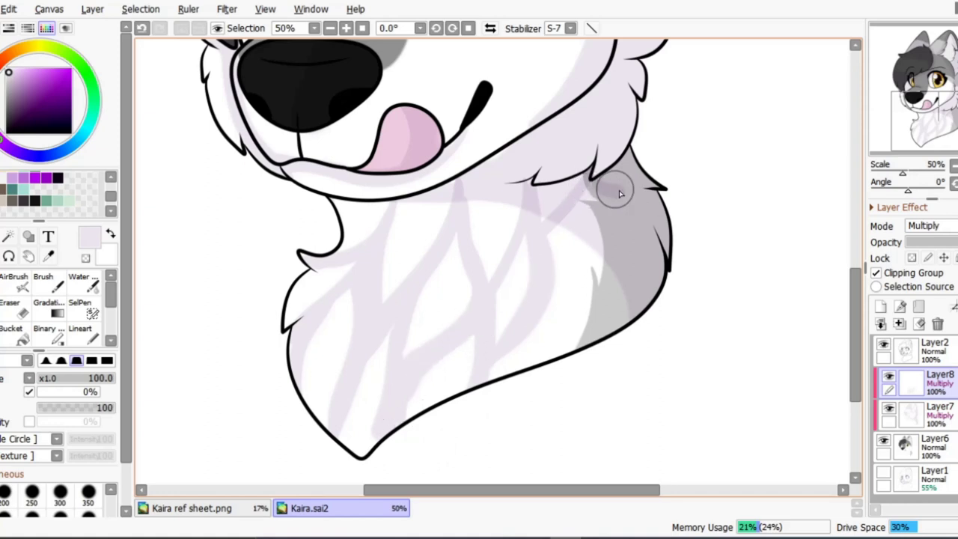
{"action": "mouse_move", "coordinate": [594, 196]}
{"action": "left_mouse_down"}
{"action": "mouse_move", "coordinate": [678, 273]}
{"action": "mouse_move", "coordinate": [547, 281]}
{"action": "mouse_move", "coordinate": [610, 296]}
{"action": "left_mouse_up"}
{"action": "key", "text": "ctrl+z"}
{"action": "left_click_drag", "start_coordinate": [596, 192], "coordinate": [543, 334]}
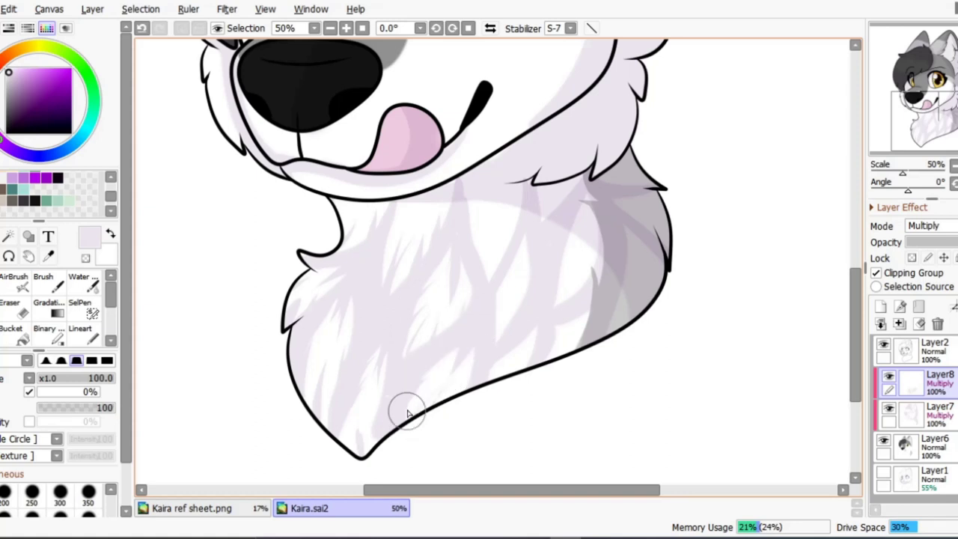
{"action": "key", "text": "ctrl+z"}
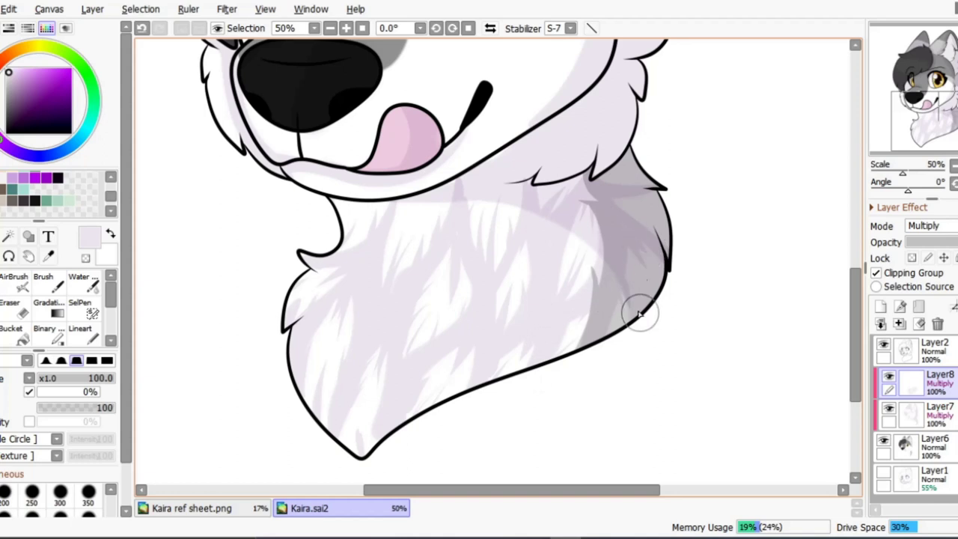
Step: Paint lavender fur strands under the jaw and across the near and far cheek fluff on Layer8
{"action": "scroll", "coordinate": [515, 243], "scroll_direction": "up", "scroll_amount": 2}
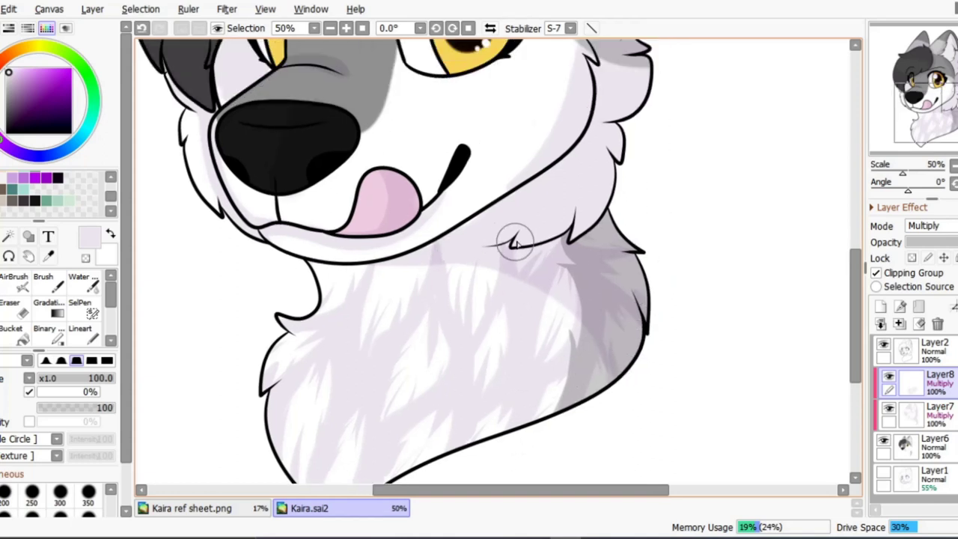
{"action": "left_click_drag", "start_coordinate": [420, 253], "coordinate": [533, 174]}
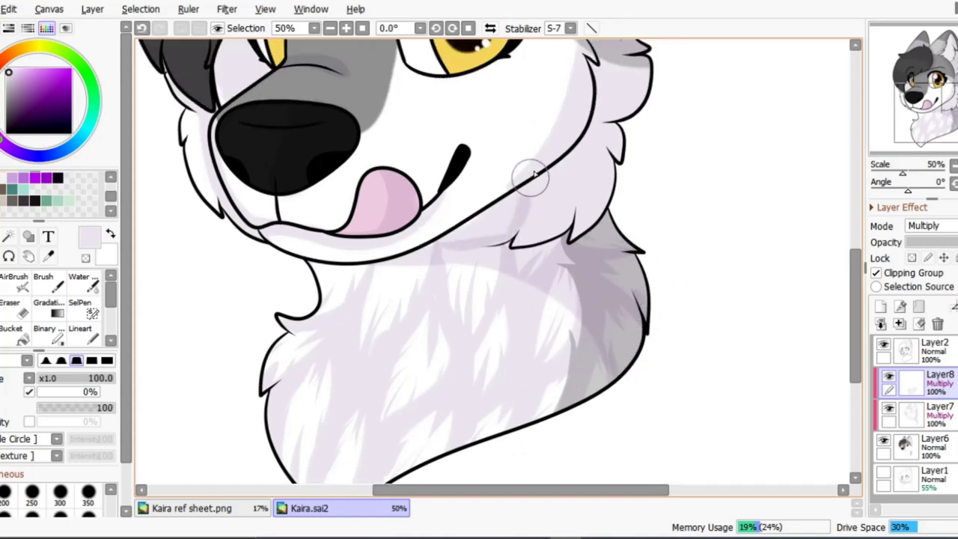
{"action": "key", "text": "ctrl+z"}
{"action": "key", "text": "ctrl+z"}
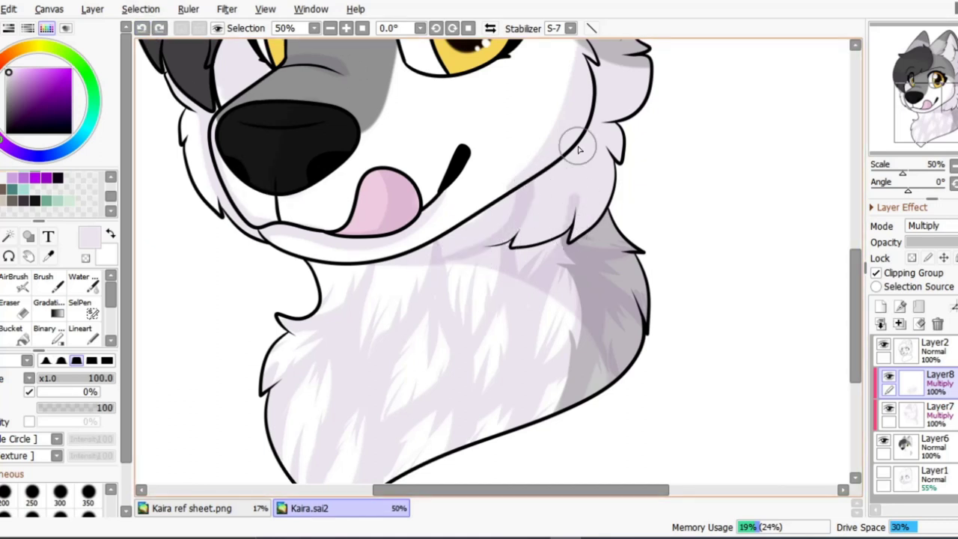
{"action": "left_click_drag", "start_coordinate": [578, 146], "coordinate": [578, 219]}
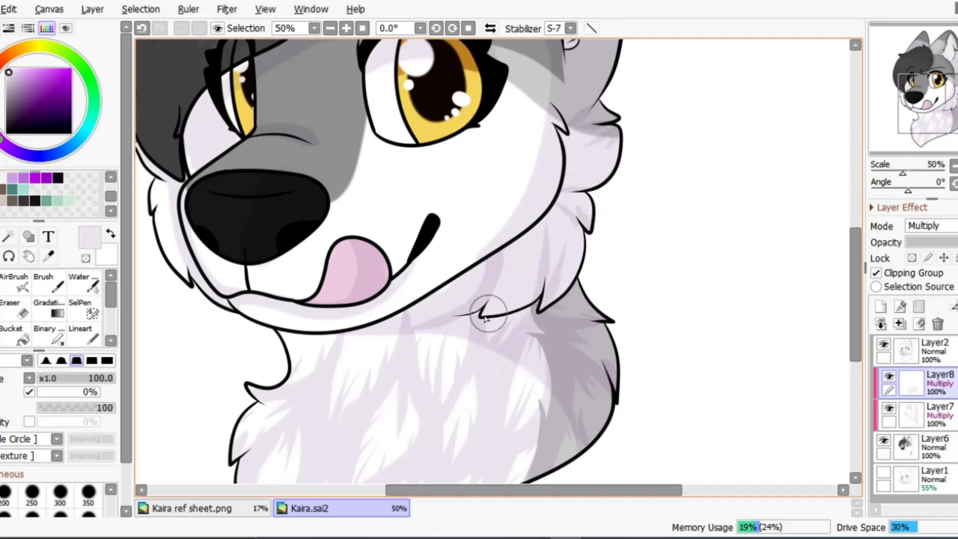
{"action": "left_click_drag", "start_coordinate": [408, 196], "coordinate": [556, 226]}
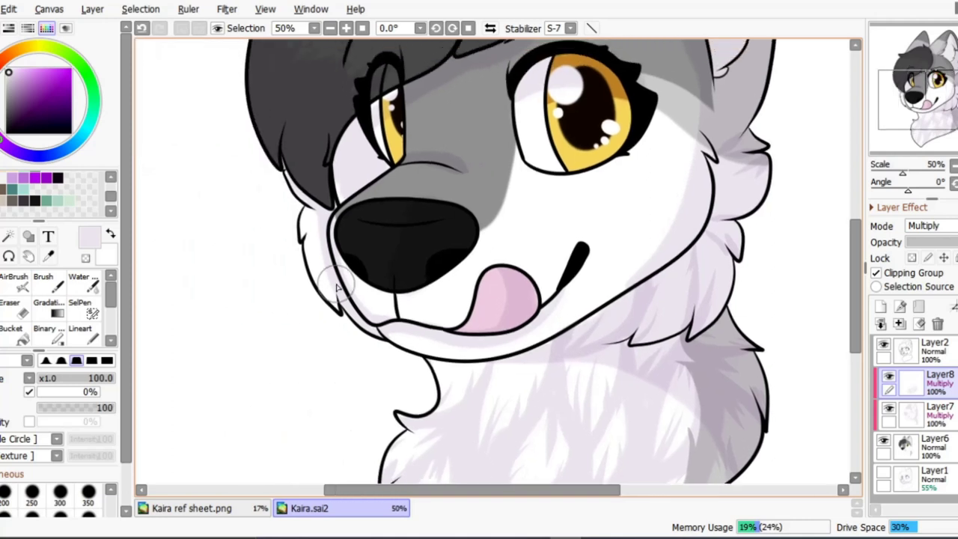
Step: Merge the fur-strand layer into Layer7 at 80% opacity and add a new layer above the line art
{"action": "left_click", "coordinate": [330, 27]}
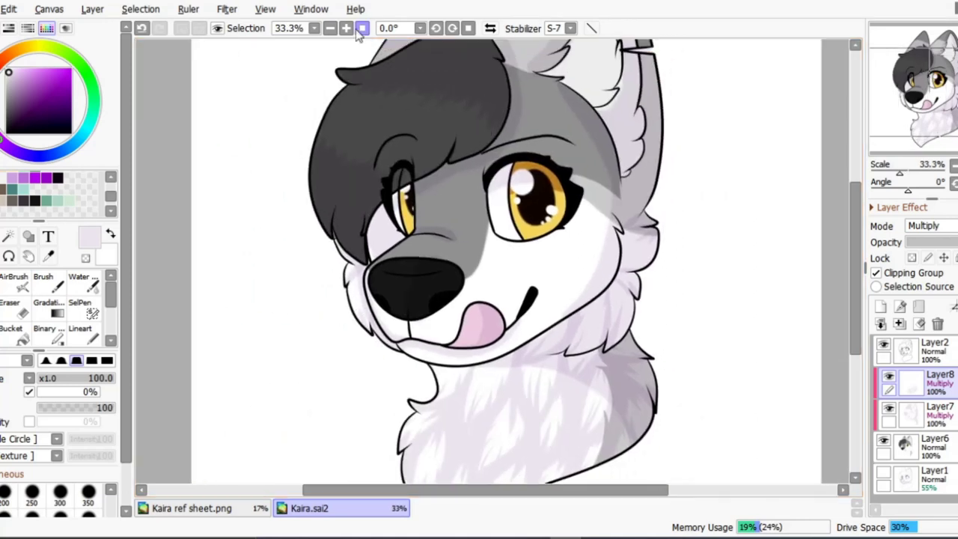
{"action": "left_click", "coordinate": [331, 27]}
{"action": "left_click", "coordinate": [900, 323]}
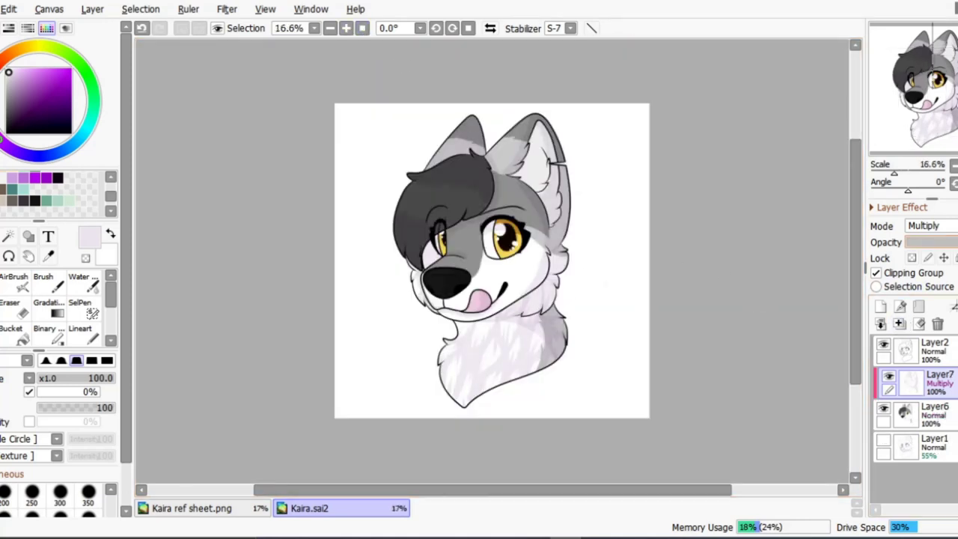
{"action": "left_click", "coordinate": [881, 307]}
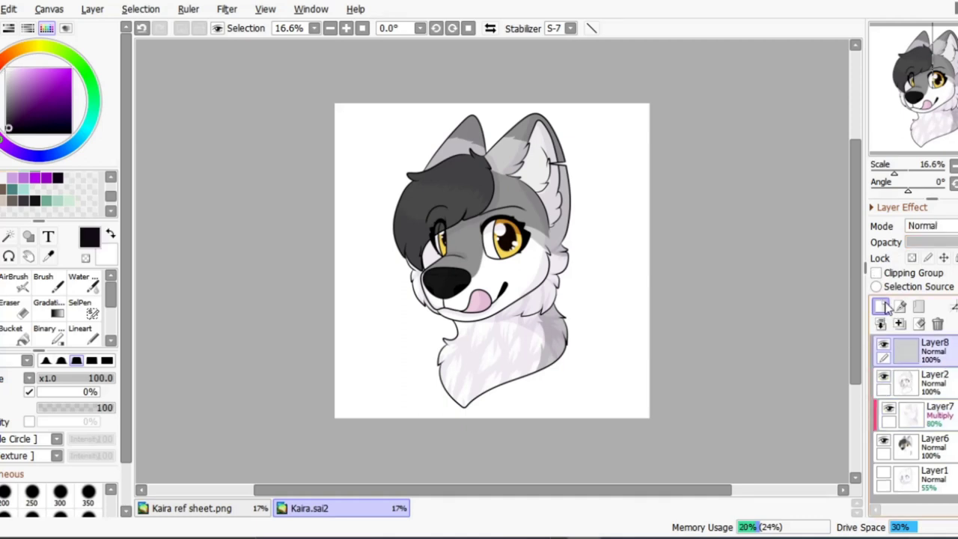
Step: Merge the shading into Layer6 and paint a white highlight on the tongue on a new clipped layer above it
{"action": "key", "text": "ctrl+plus"}
{"action": "key", "text": "ctrl+plus"}
{"action": "key", "text": "ctrl+plus"}
{"action": "key", "text": "ctrl+e"}
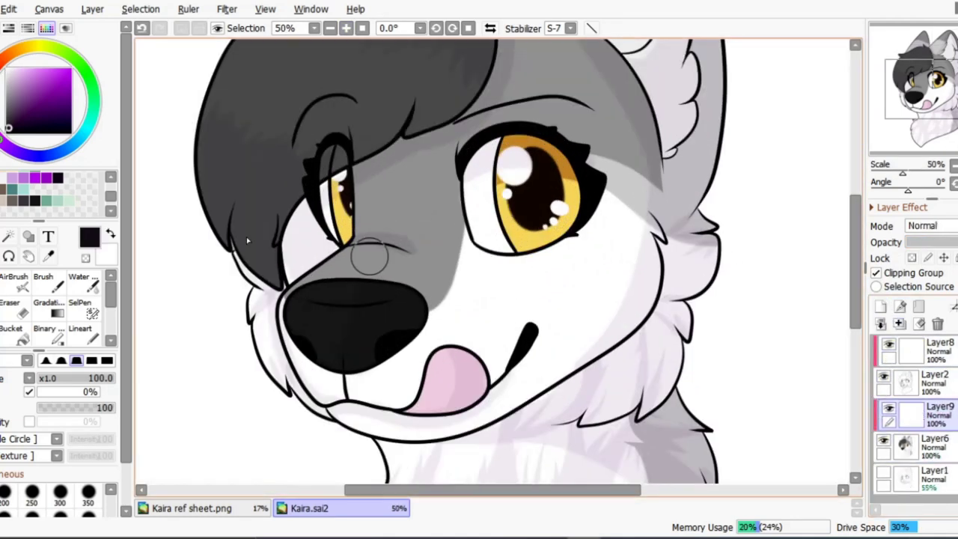
{"action": "key", "text": "ctrl+plus"}
{"action": "key", "text": "ctrl+plus"}
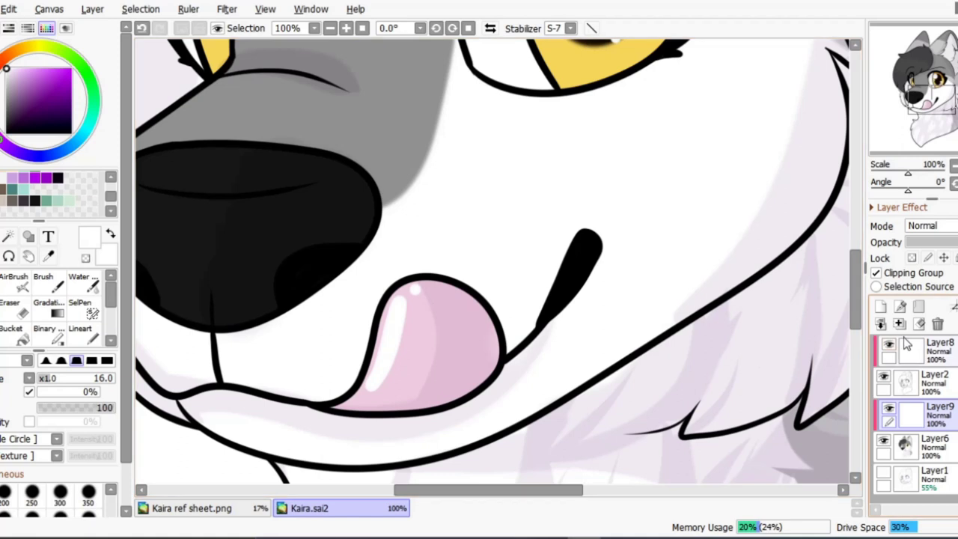
Step: Lower the tongue highlight layer to 41% opacity and paint a white highlight on the nose on a new topmost layer
{"action": "left_click", "coordinate": [880, 307]}
{"action": "left_click_drag", "start_coordinate": [255, 247], "coordinate": [342, 193]}
{"action": "key", "text": "ctrl+z"}
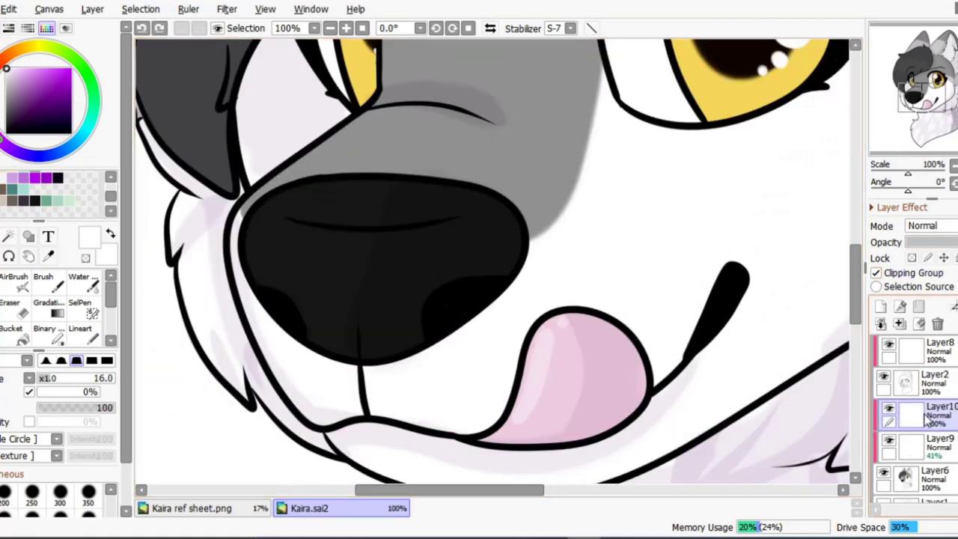
{"action": "left_click_drag", "start_coordinate": [929, 415], "coordinate": [921, 348]}
{"action": "left_click_drag", "start_coordinate": [267, 249], "coordinate": [366, 202]}
{"action": "key", "text": "ctrl+z"}
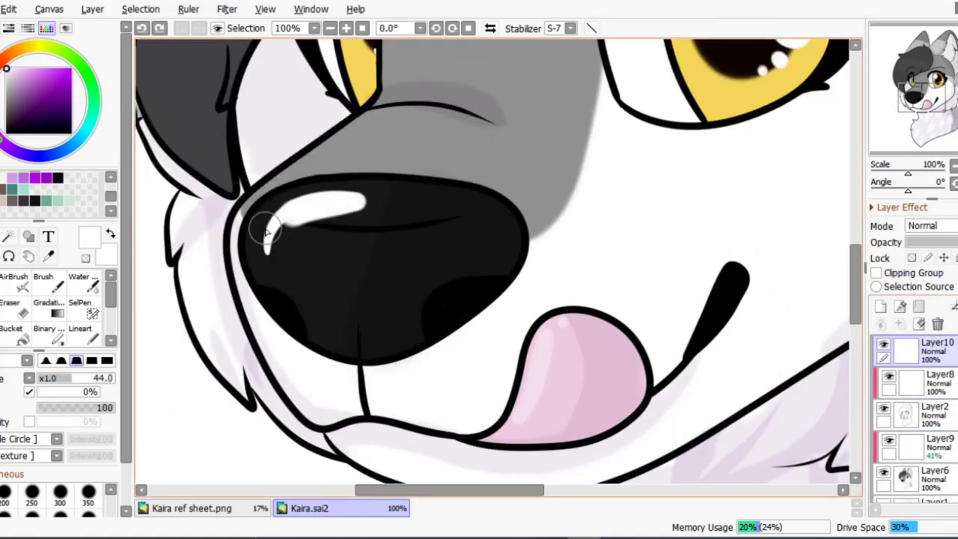
Step: Lower the nose highlight layer to 9% opacity and transform the highlight to fit the upper nose
{"action": "key", "text": "2"}
{"action": "key", "text": "1"}
{"action": "key", "text": "ctrl+t"}
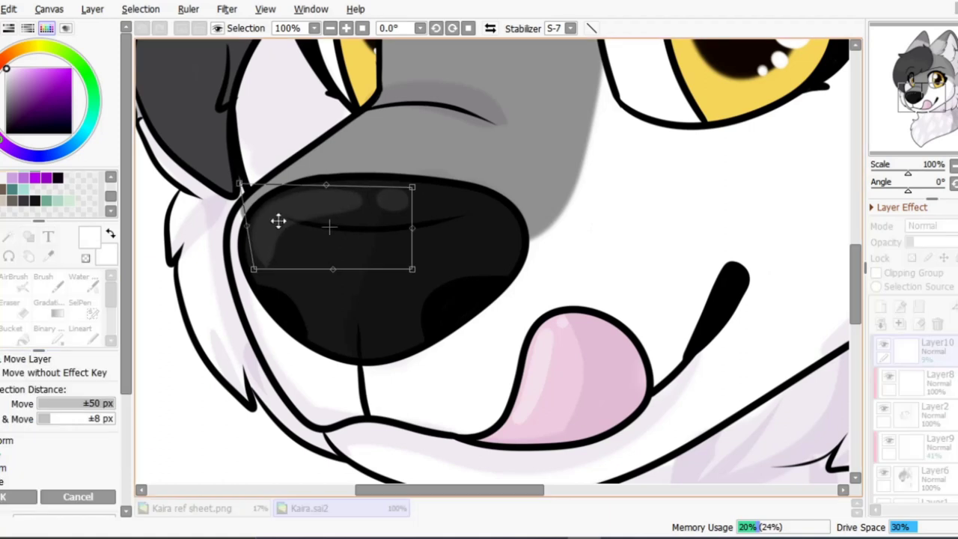
{"action": "key", "text": "Return"}
{"action": "scroll", "coordinate": [388, 118], "scroll_direction": "down", "scroll_amount": 3}
{"action": "scroll", "coordinate": [388, 118], "scroll_direction": "up", "scroll_amount": 1}
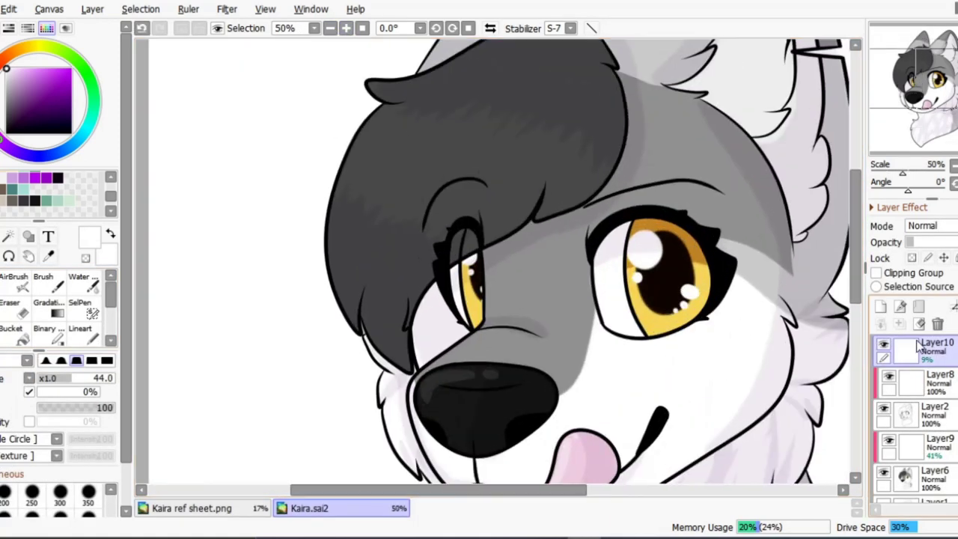
Step: Paint jagged white highlights across the fringe on a new clipped layer above Layer9 and lower its opacity to 9%
{"action": "left_click", "coordinate": [910, 445]}
{"action": "left_click", "coordinate": [880, 307]}
{"action": "left_click", "coordinate": [878, 272]}
{"action": "mouse_move", "coordinate": [364, 128]}
{"action": "left_mouse_down"}
{"action": "mouse_move", "coordinate": [368, 154]}
{"action": "mouse_move", "coordinate": [402, 153]}
{"action": "mouse_move", "coordinate": [527, 221]}
{"action": "mouse_move", "coordinate": [506, 197]}
{"action": "mouse_move", "coordinate": [492, 209]}
{"action": "mouse_move", "coordinate": [517, 178]}
{"action": "mouse_move", "coordinate": [452, 172]}
{"action": "left_mouse_up"}
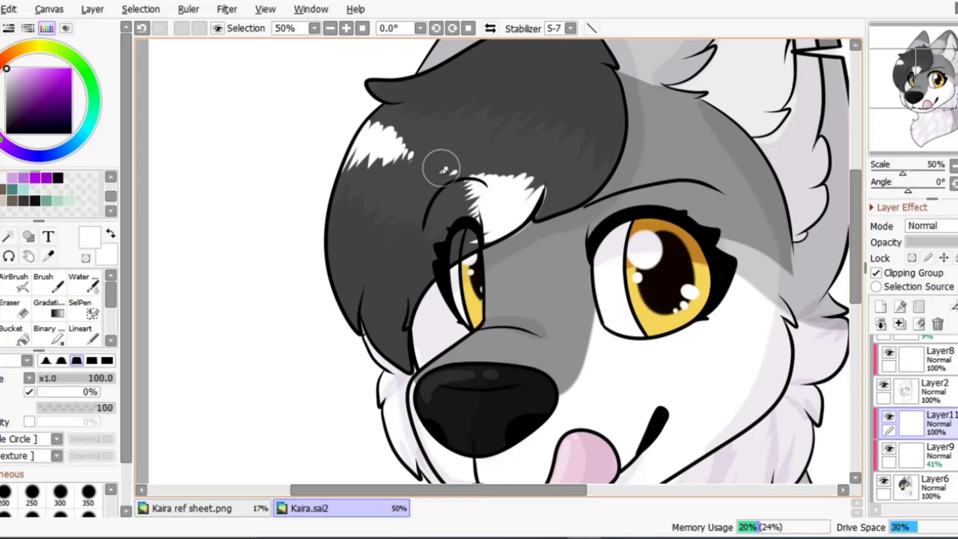
{"action": "key", "text": "ctrl+z"}
{"action": "key", "text": "ctrl+z"}
{"action": "scroll", "coordinate": [370, 152], "scroll_direction": "down", "scroll_amount": 2}
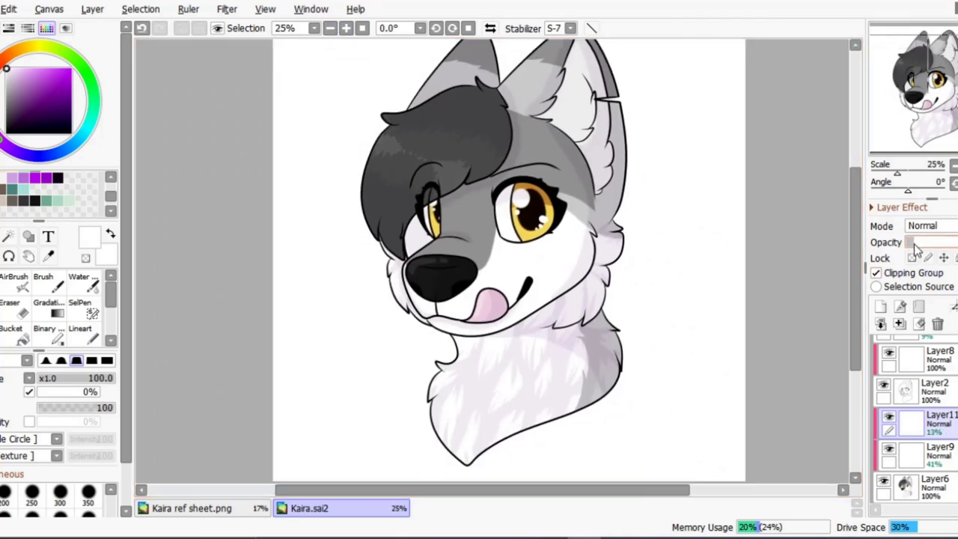
Step: Recolour the inner lines of the eyes in very dark brown on Layer8, clipped to the line art
{"action": "left_click", "coordinate": [909, 382]}
{"action": "scroll", "coordinate": [517, 218], "scroll_direction": "up", "scroll_amount": 3}
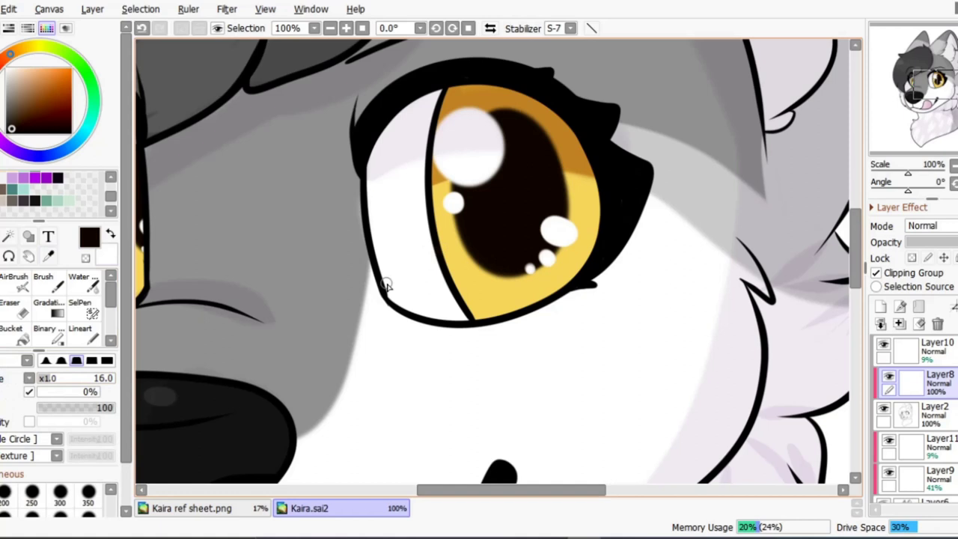
{"action": "scroll", "coordinate": [387, 248], "scroll_direction": "left", "scroll_amount": 3}
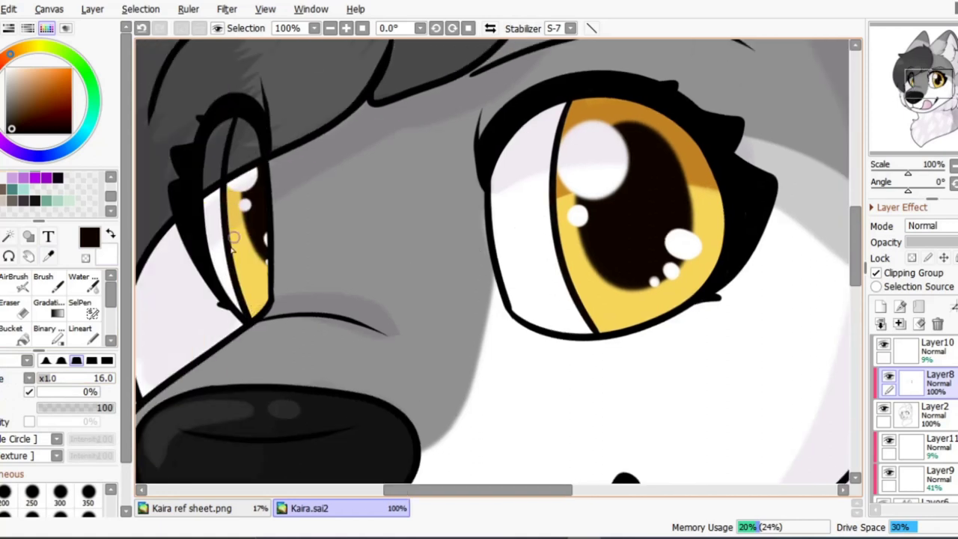
Step: Recolour the fur outlines inside the near ear and the ear notch in light grey on Layer8
{"action": "scroll", "coordinate": [233, 238], "scroll_direction": "down", "scroll_amount": 2}
{"action": "scroll", "coordinate": [342, 193], "scroll_direction": "up", "scroll_amount": 3}
{"action": "left_click", "coordinate": [618, 215], "text": "alt"}
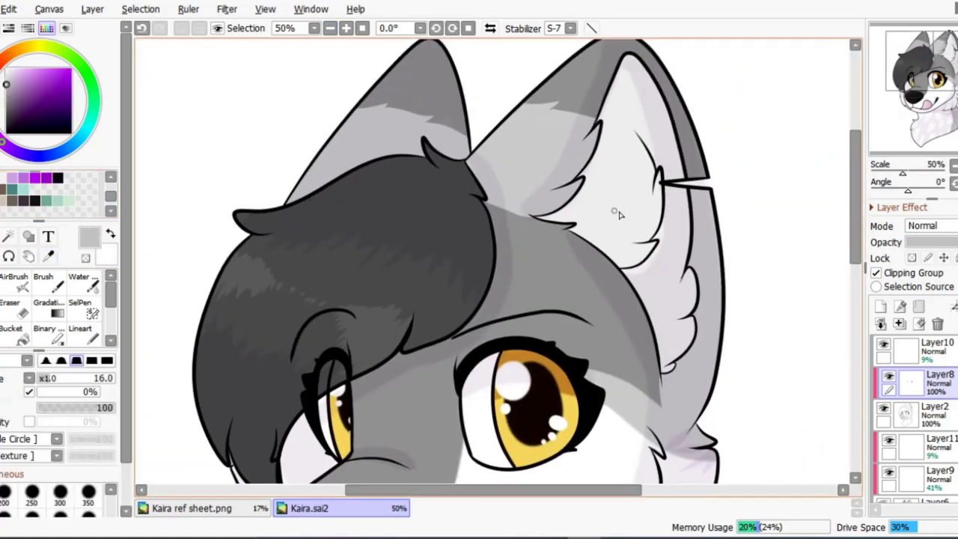
{"action": "scroll", "coordinate": [619, 215], "scroll_direction": "right", "scroll_amount": 3}
{"action": "left_click", "coordinate": [573, 288], "text": "alt"}
{"action": "left_click_drag", "start_coordinate": [573, 288], "coordinate": [554, 273]}
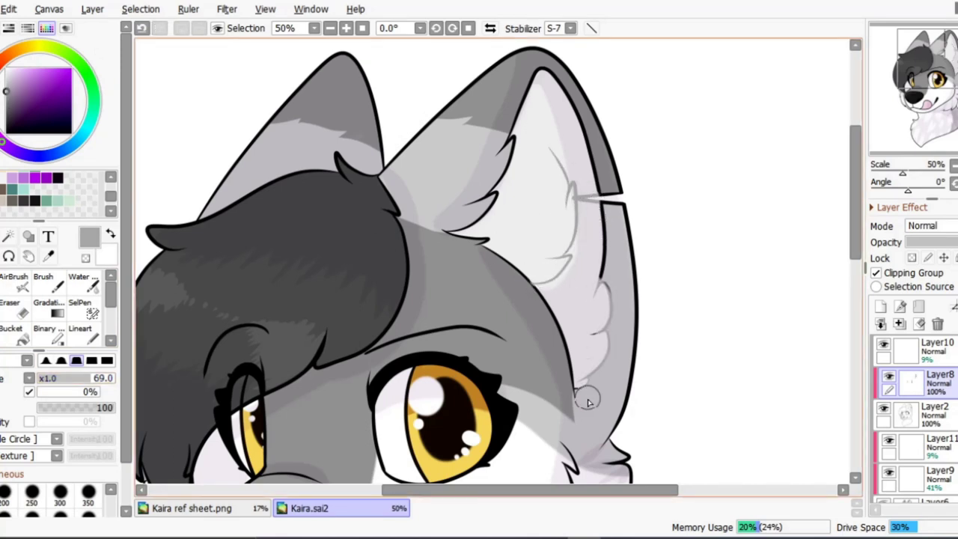
Step: Recolour the inner-ear tuft outlines and the lower notch edge in medium grey on Layer8, using a smaller brush for the notch
{"action": "left_click", "coordinate": [512, 147], "text": "alt"}
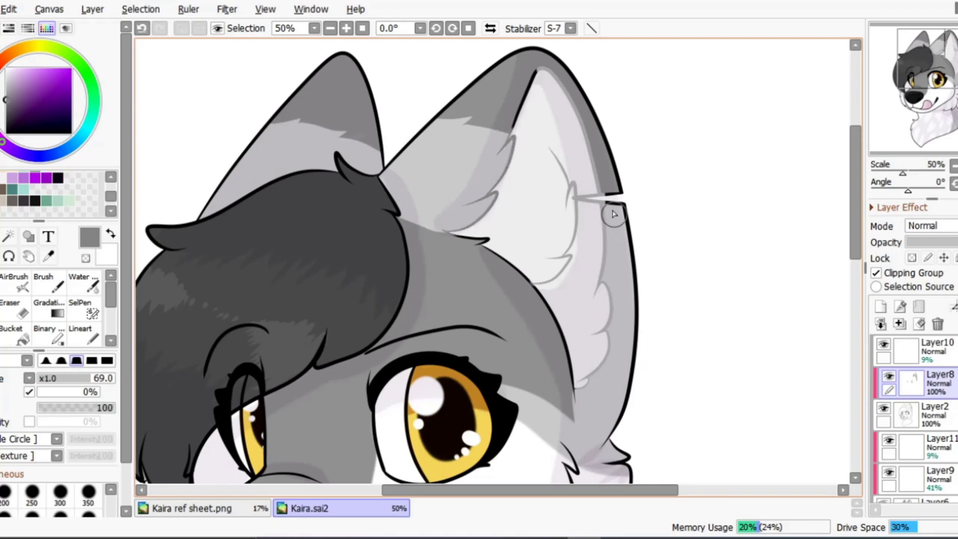
{"action": "scroll", "coordinate": [609, 210], "scroll_direction": "up", "scroll_amount": 3}
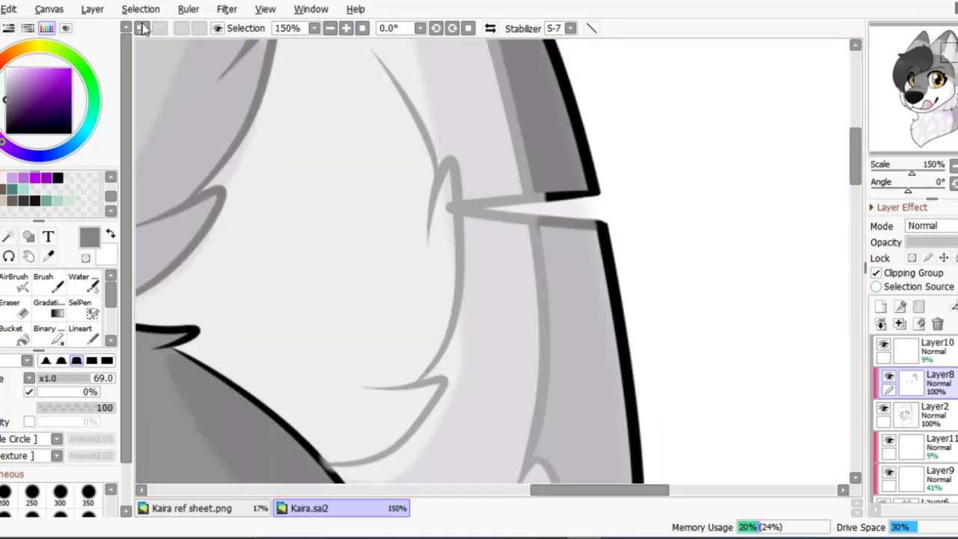
{"action": "left_click", "coordinate": [142, 27]}
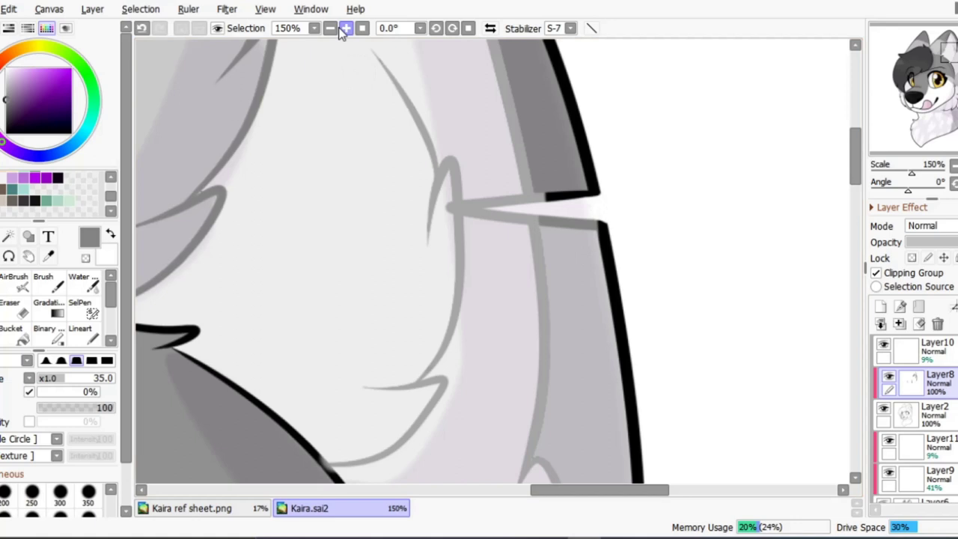
{"action": "scroll", "coordinate": [449, 240], "scroll_direction": "down", "scroll_amount": 5}
{"action": "scroll", "coordinate": [449, 240], "scroll_direction": "up", "scroll_amount": 2}
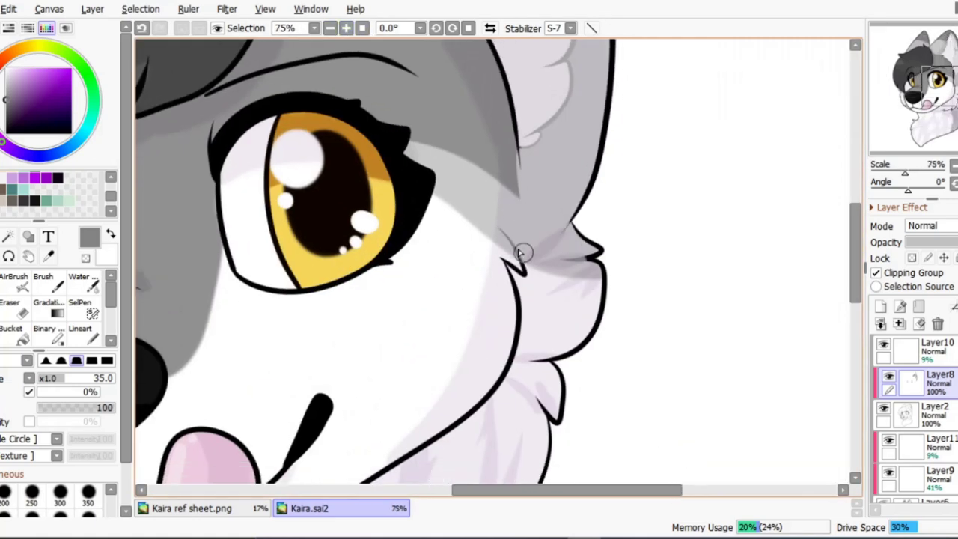
Step: Recolour the cheek outline, jawline and cheek fur tuft lines in light grey on Layer8
{"action": "scroll", "coordinate": [522, 253], "scroll_direction": "down", "scroll_amount": 1}
{"action": "left_click", "coordinate": [560, 318], "text": "alt"}
{"action": "key", "text": "ctrl+z"}
{"action": "left_click", "coordinate": [232, 261], "text": "alt"}
{"action": "mouse_move", "coordinate": [527, 356]}
{"action": "left_mouse_down"}
{"action": "mouse_move", "coordinate": [607, 194]}
{"action": "mouse_move", "coordinate": [383, 377]}
{"action": "left_mouse_up"}
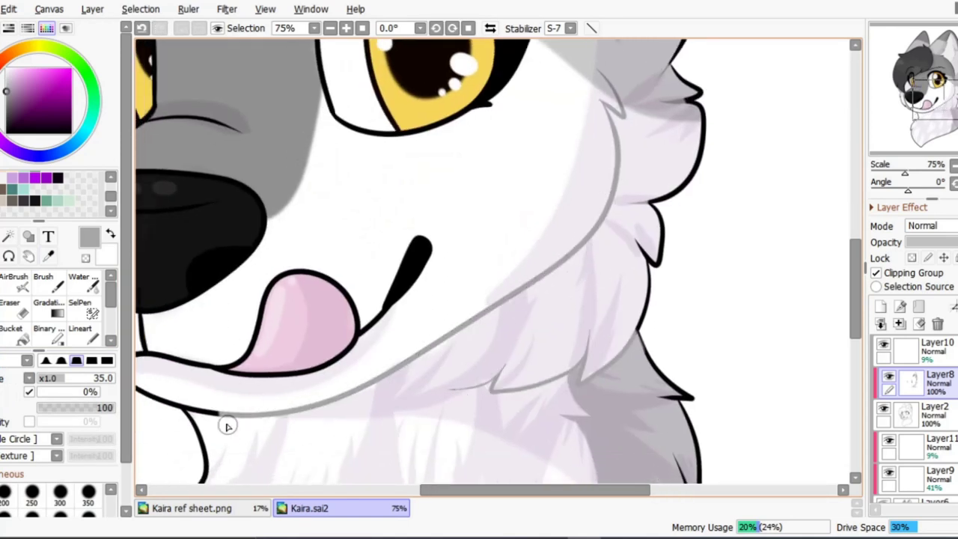
Step: Erase the grey overspill where the jawline meets the neck outline and where the cheek fur meets the outer outline
{"action": "scroll", "coordinate": [359, 336], "scroll_direction": "up", "scroll_amount": 1}
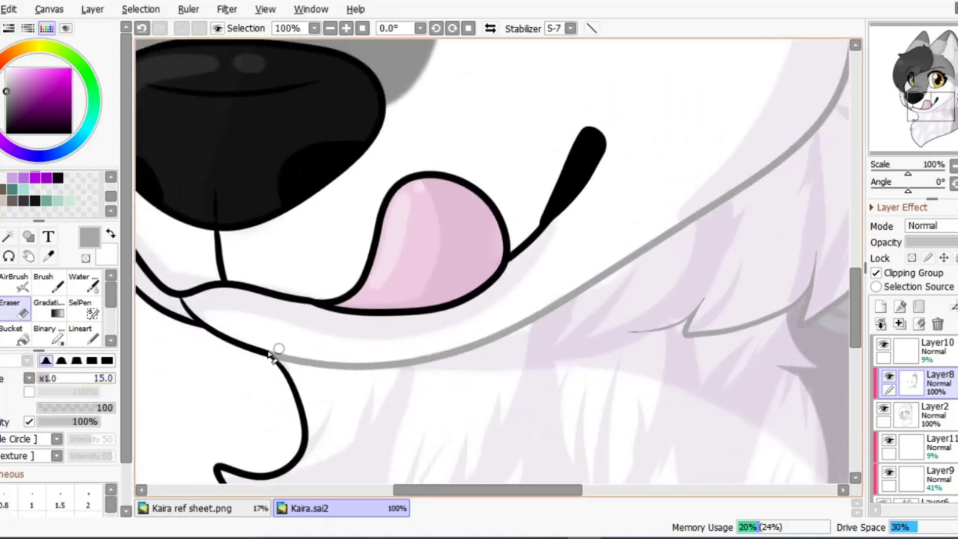
{"action": "left_click_drag", "start_coordinate": [663, 225], "coordinate": [619, 212]}
{"action": "scroll", "coordinate": [619, 212], "scroll_direction": "up", "scroll_amount": 1}
{"action": "left_click_drag", "start_coordinate": [711, 336], "coordinate": [634, 307]}
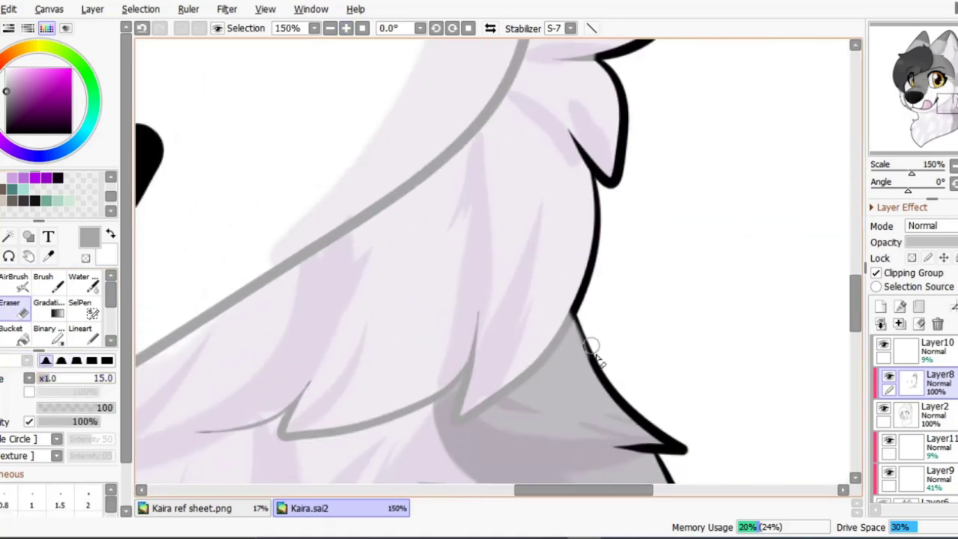
Step: Recolour the inner end of the outer cheek tuft line in light grey with the brush at size 10
{"action": "key", "text": "bracketleft"}
{"action": "key", "text": "bracketleft"}
{"action": "key", "text": "bracketleft"}
{"action": "key", "text": "bracketleft"}
{"action": "key", "text": "bracketleft"}
{"action": "key", "text": "bracketleft"}
{"action": "key", "text": "bracketleft"}
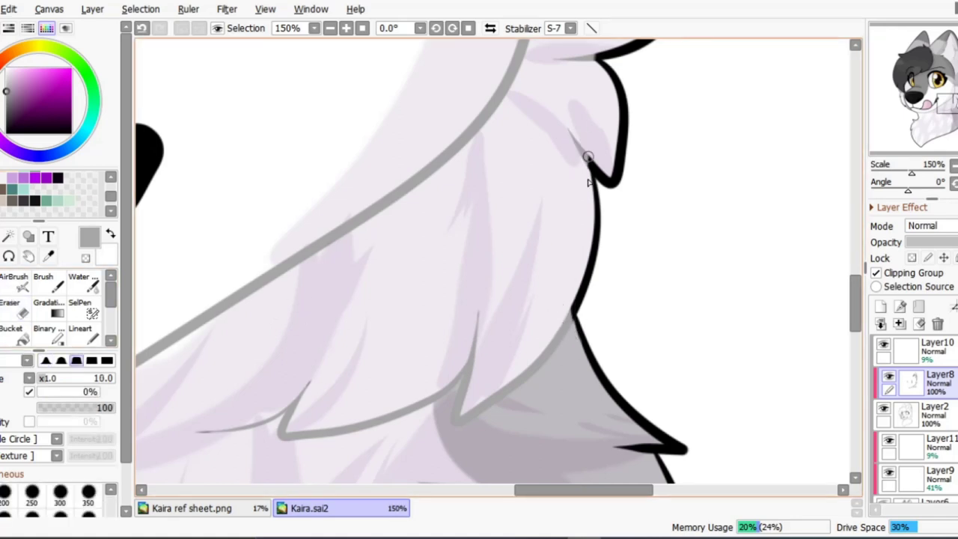
{"action": "left_click_drag", "start_coordinate": [587, 143], "coordinate": [541, 212]}
Step: Recolour the smile corner, the mouth line and the line below the nose in light grey with the brush at size 49
{"action": "left_click", "coordinate": [330, 30]}
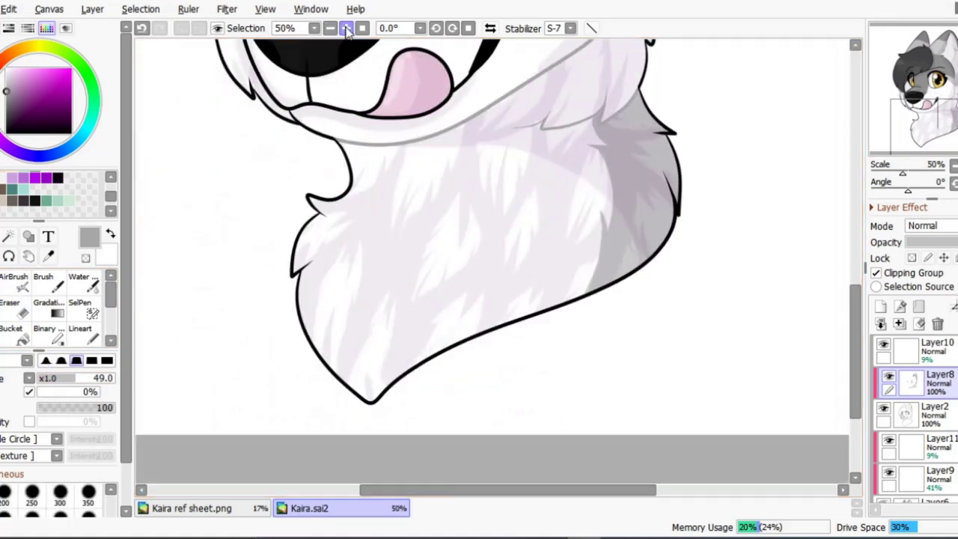
{"action": "left_click", "coordinate": [346, 28]}
{"action": "left_click_drag", "start_coordinate": [305, 141], "coordinate": [432, 372]}
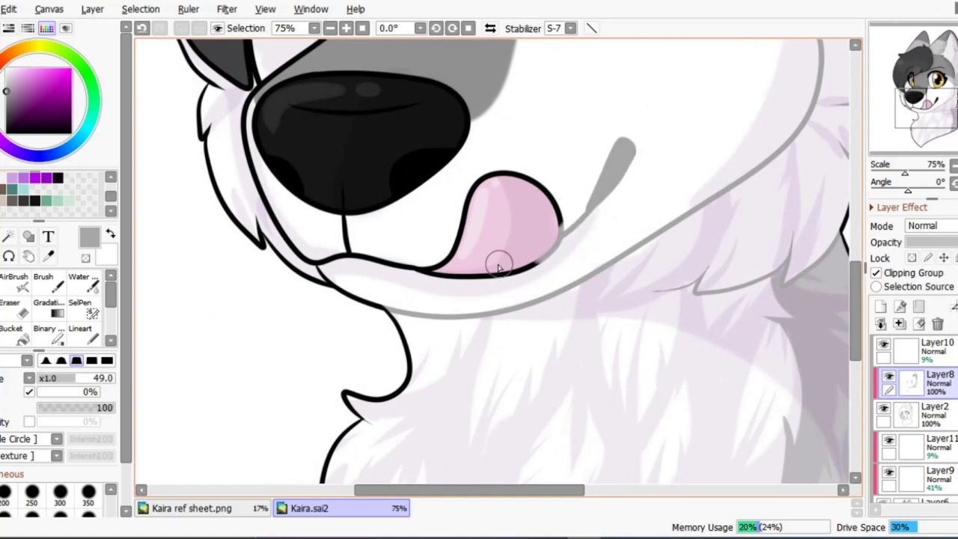
{"action": "left_click_drag", "start_coordinate": [309, 259], "coordinate": [376, 277]}
{"action": "scroll", "coordinate": [172, 246], "scroll_direction": "up", "scroll_amount": 3}
{"action": "scroll", "coordinate": [293, 321], "scroll_direction": "down", "scroll_amount": 1}
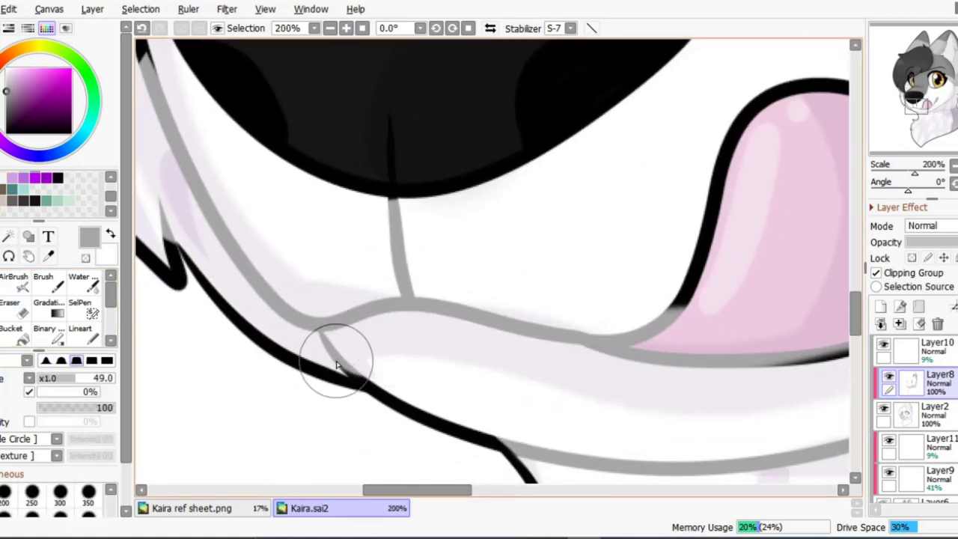
Step: Touch up the light grey chin crease and the muzzle edge beside the nose with the brush at size 15
{"action": "key", "text": "bracketleft"}
{"action": "key", "text": "bracketleft"}
{"action": "key", "text": "bracketleft"}
{"action": "left_click_drag", "start_coordinate": [441, 322], "coordinate": [283, 348]}
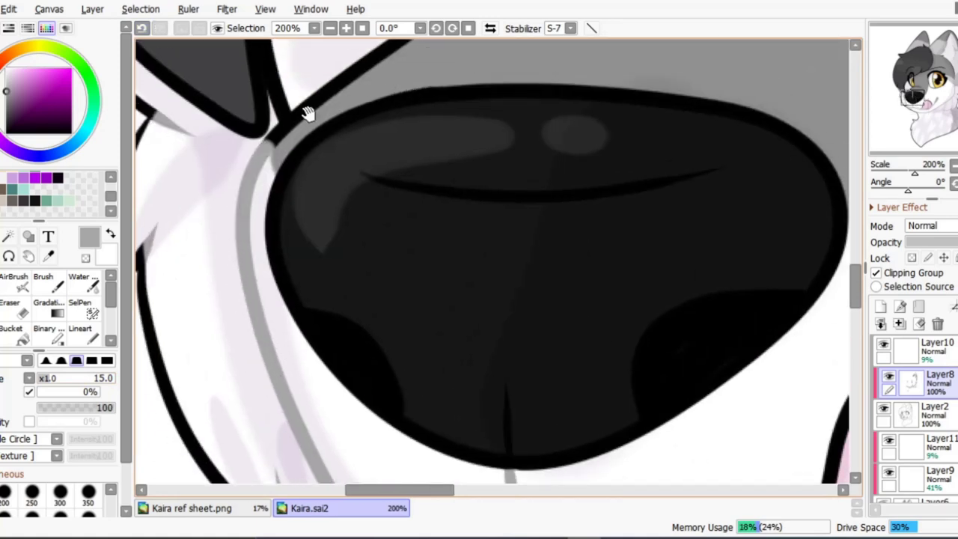
{"action": "left_click_drag", "start_coordinate": [307, 113], "coordinate": [391, 232]}
Step: Recolour the upper inner edge of the near ear and the upper notch edge in dark grey on Layer8
{"action": "scroll", "coordinate": [391, 127], "scroll_direction": "down", "scroll_amount": 5}
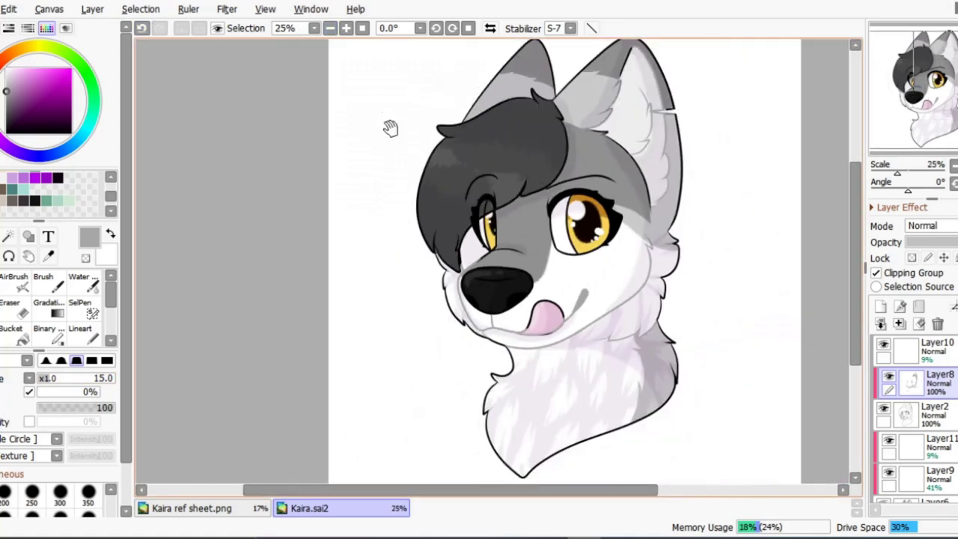
{"action": "key", "text": "alt"}
{"action": "scroll", "coordinate": [599, 143], "scroll_direction": "up", "scroll_amount": 2}
{"action": "left_click_drag", "start_coordinate": [524, 60], "coordinate": [550, 141]}
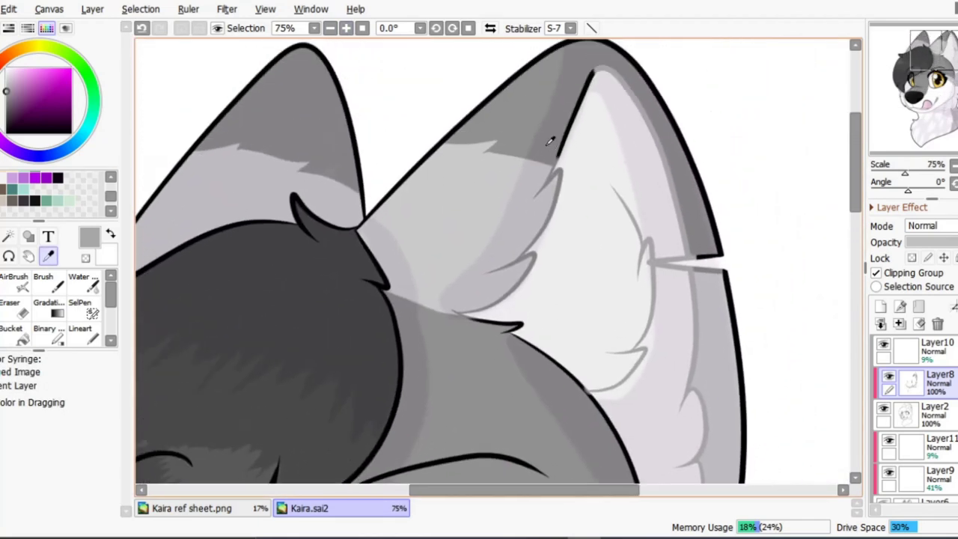
{"action": "left_click", "coordinate": [562, 160], "text": "alt"}
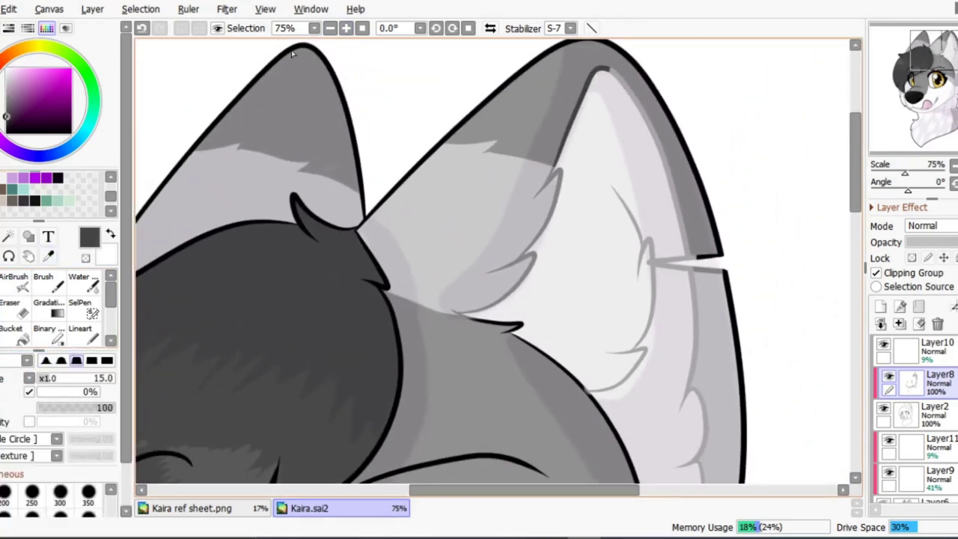
{"action": "left_click_drag", "start_coordinate": [590, 98], "coordinate": [457, 225]}
{"action": "scroll", "coordinate": [428, 252], "scroll_direction": "up", "scroll_amount": 1}
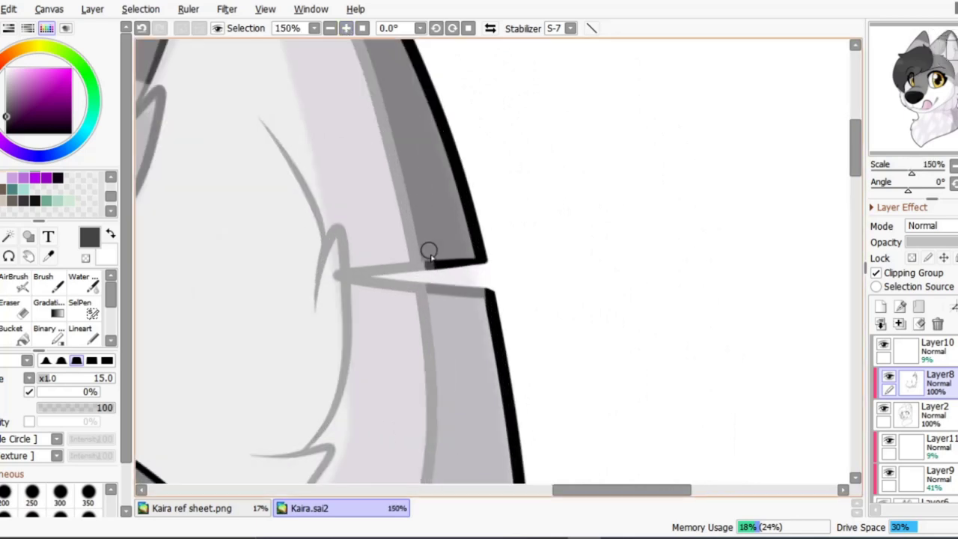
{"action": "left_click", "coordinate": [329, 28]}
{"action": "scroll", "coordinate": [524, 247], "scroll_direction": "up", "scroll_amount": 2}
Step: Recolour the head outline and fur tip running along the base of the near ear in dark grey
{"action": "left_click_drag", "start_coordinate": [292, 45], "coordinate": [306, 98]}
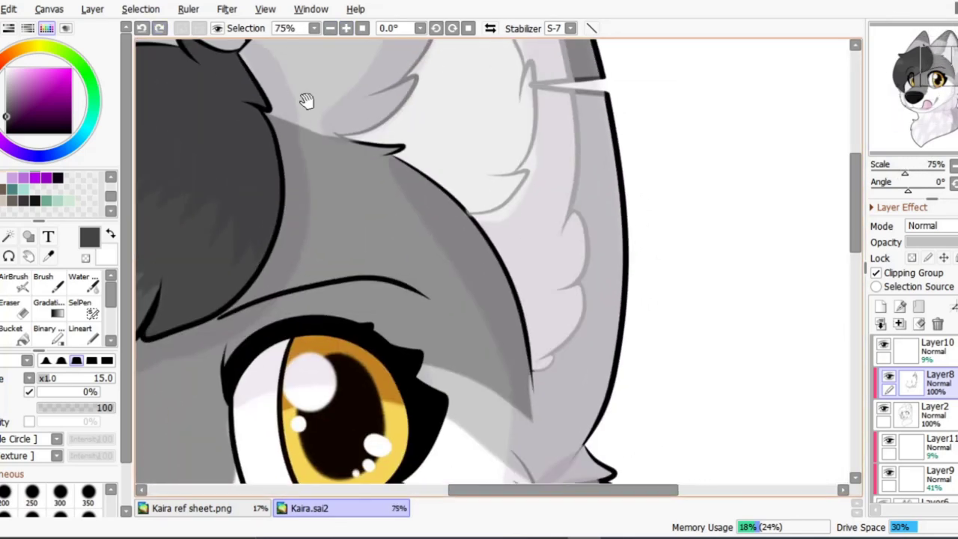
{"action": "scroll", "coordinate": [334, 110], "scroll_direction": "up", "scroll_amount": 1}
{"action": "scroll", "coordinate": [335, 110], "scroll_direction": "up", "scroll_amount": 1}
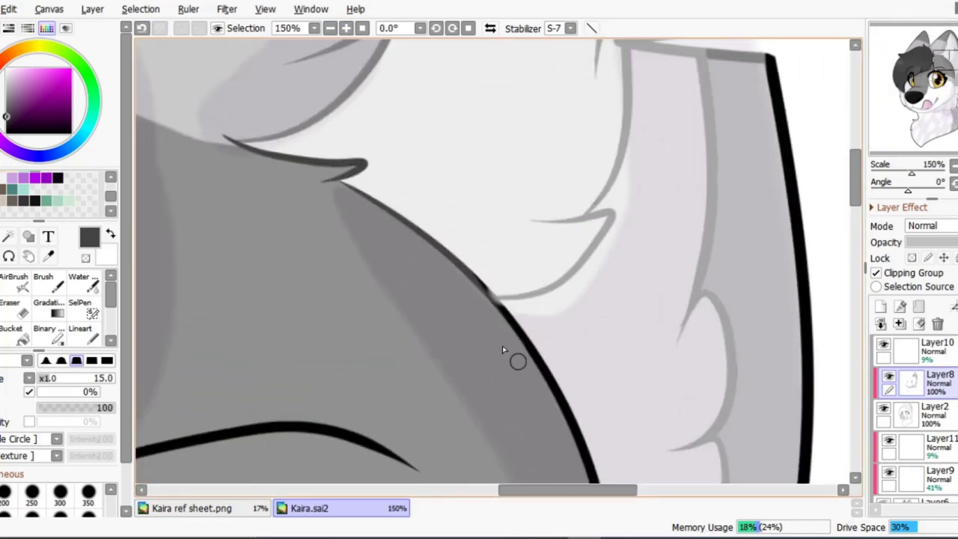
{"action": "left_click_drag", "start_coordinate": [515, 361], "coordinate": [470, 207]}
{"action": "left_click", "coordinate": [572, 357], "text": "alt"}
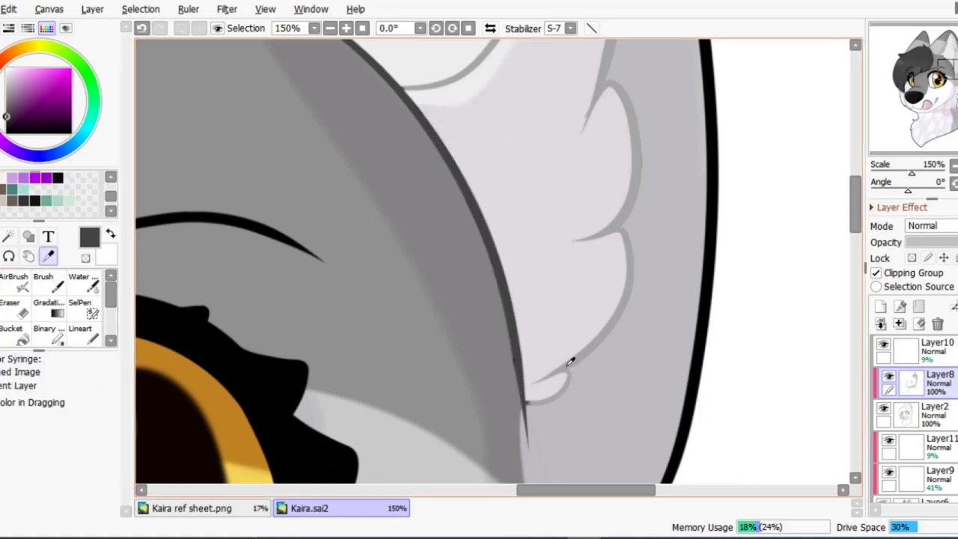
{"action": "left_click", "coordinate": [195, 163], "text": "alt"}
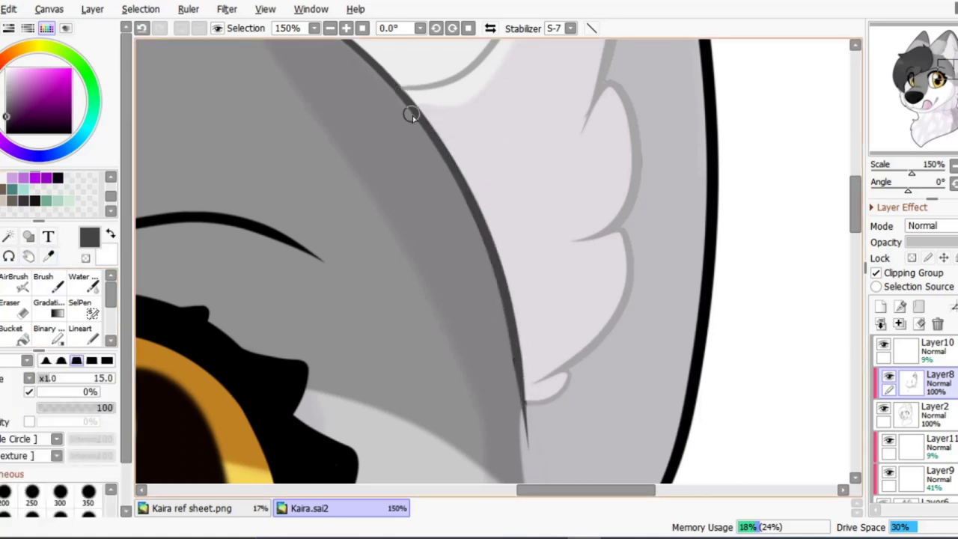
Step: Recolour the muzzle bridge edge and the curved crease above the nose in dark grey
{"action": "scroll", "coordinate": [391, 79], "scroll_direction": "down", "scroll_amount": 5}
{"action": "scroll", "coordinate": [365, 229], "scroll_direction": "up", "scroll_amount": 3}
{"action": "left_click_drag", "start_coordinate": [365, 229], "coordinate": [422, 238]}
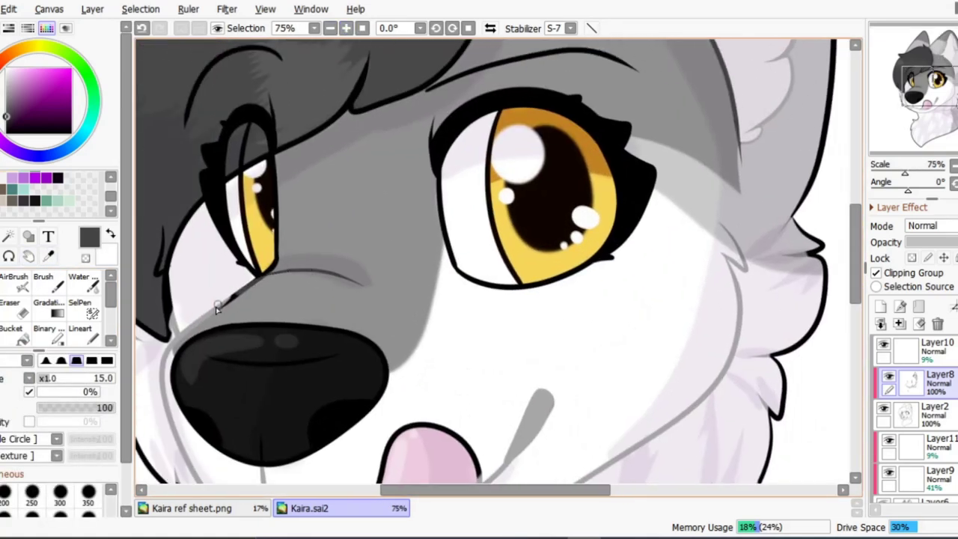
{"action": "scroll", "coordinate": [332, 195], "scroll_direction": "up", "scroll_amount": 2}
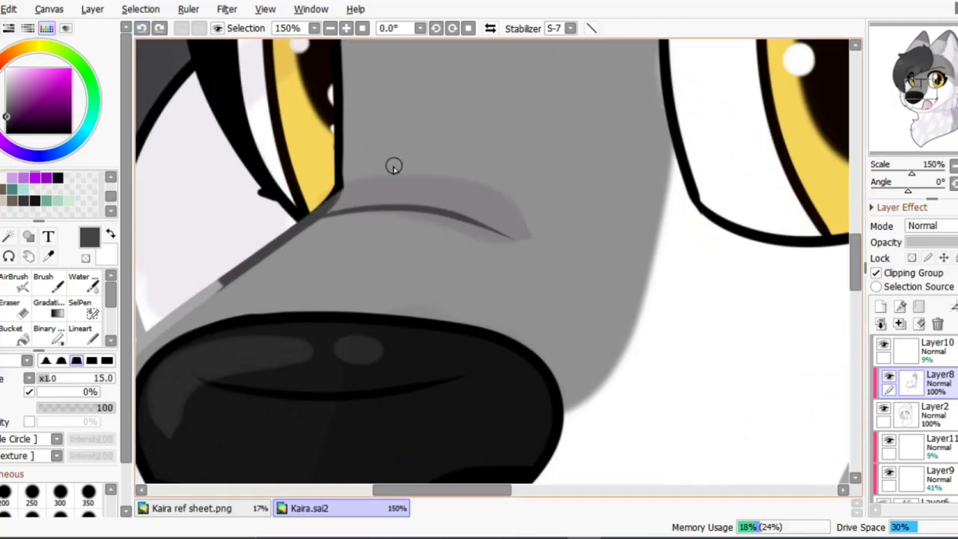
{"action": "left_click_drag", "start_coordinate": [308, 264], "coordinate": [386, 159]}
{"action": "scroll", "coordinate": [228, 257], "scroll_direction": "down", "scroll_amount": 4}
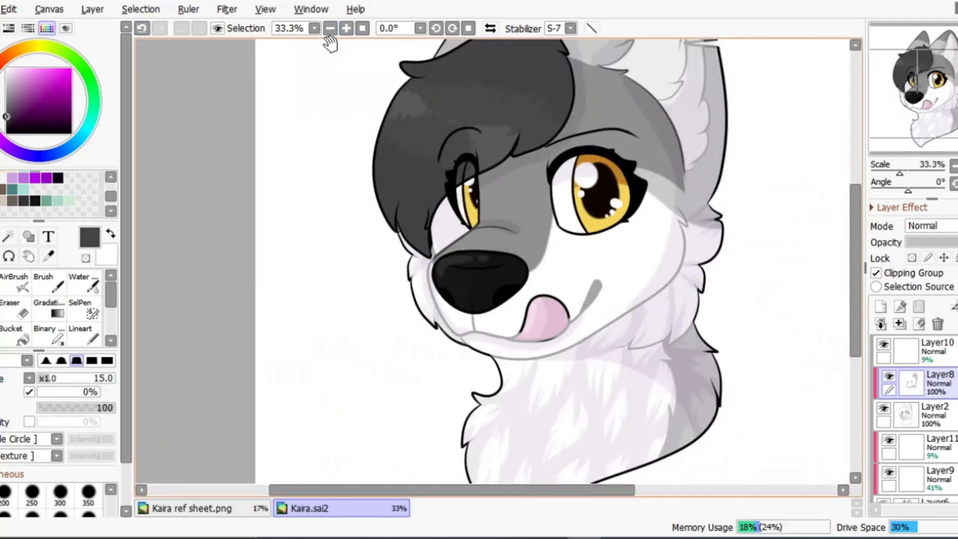
Step: Recolour the tongue outline in dark muted pink with the brush at size 65
{"action": "scroll", "coordinate": [381, 207], "scroll_direction": "up", "scroll_amount": 3}
{"action": "left_click", "coordinate": [405, 298], "text": "alt"}
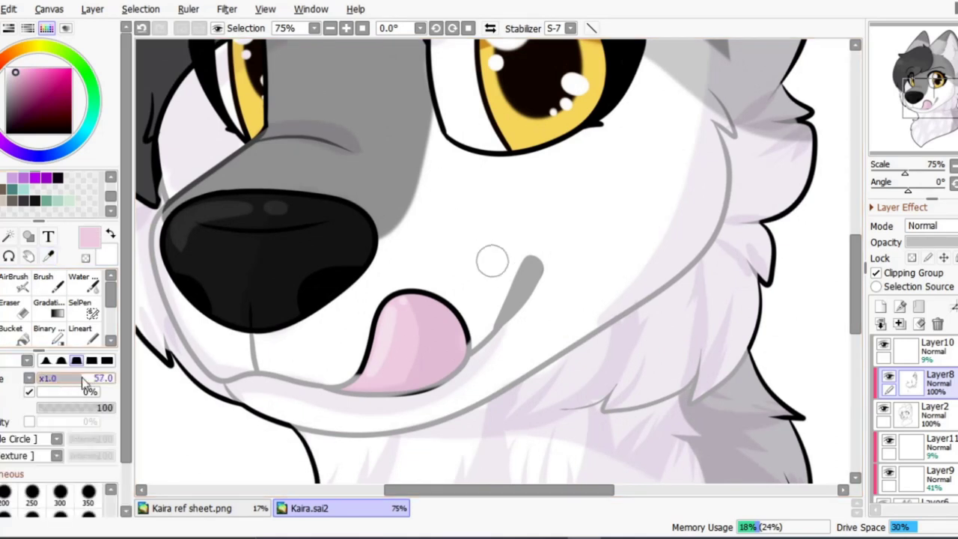
{"action": "left_click", "coordinate": [95, 384]}
{"action": "scroll", "coordinate": [364, 325], "scroll_direction": "up", "scroll_amount": 1}
{"action": "left_click_drag", "start_coordinate": [313, 384], "coordinate": [381, 256]}
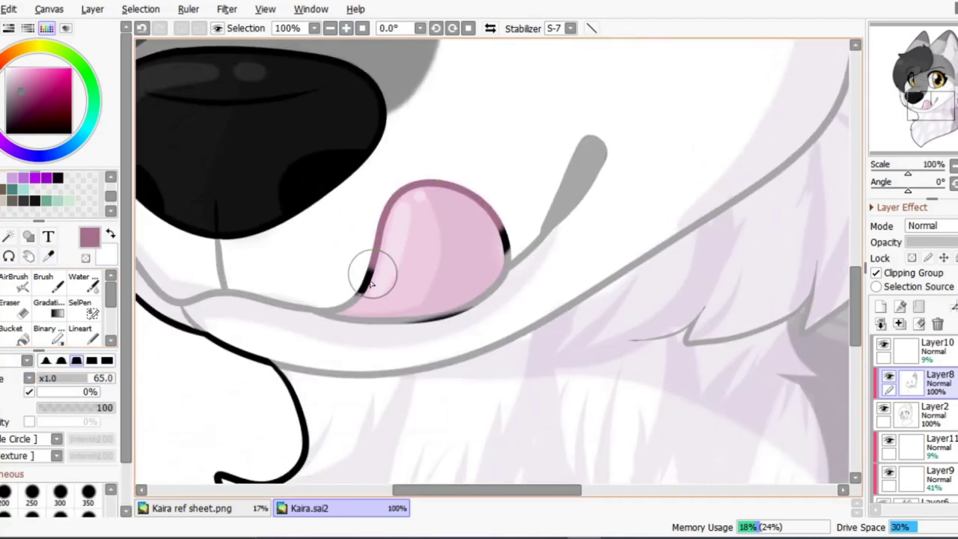
{"action": "mouse_move", "coordinate": [362, 304]}
{"action": "left_mouse_down"}
{"action": "mouse_move", "coordinate": [484, 289]}
{"action": "mouse_move", "coordinate": [475, 284]}
{"action": "mouse_move", "coordinate": [513, 238]}
{"action": "left_mouse_up"}
Step: Clean up the joins between the pink tongue outline and the light grey mouth line with the brush at size 10
{"action": "left_click", "coordinate": [533, 242], "text": "alt"}
{"action": "left_click", "coordinate": [533, 242], "text": "alt"}
{"action": "scroll", "coordinate": [534, 261], "scroll_direction": "up", "scroll_amount": 1}
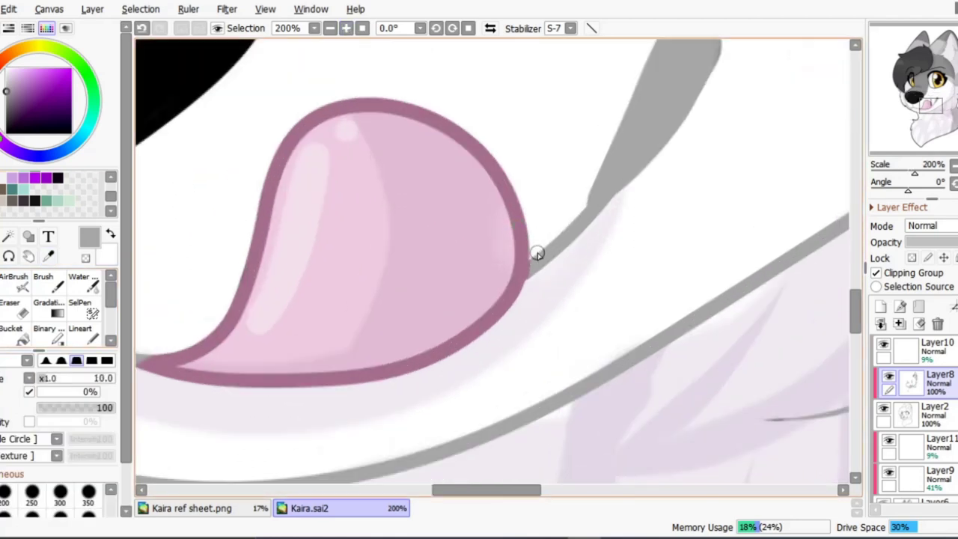
{"action": "scroll", "coordinate": [340, 247], "scroll_direction": "up", "scroll_amount": 1}
{"action": "left_click", "coordinate": [367, 247], "text": "alt"}
{"action": "scroll", "coordinate": [227, 285], "scroll_direction": "down", "scroll_amount": 5}
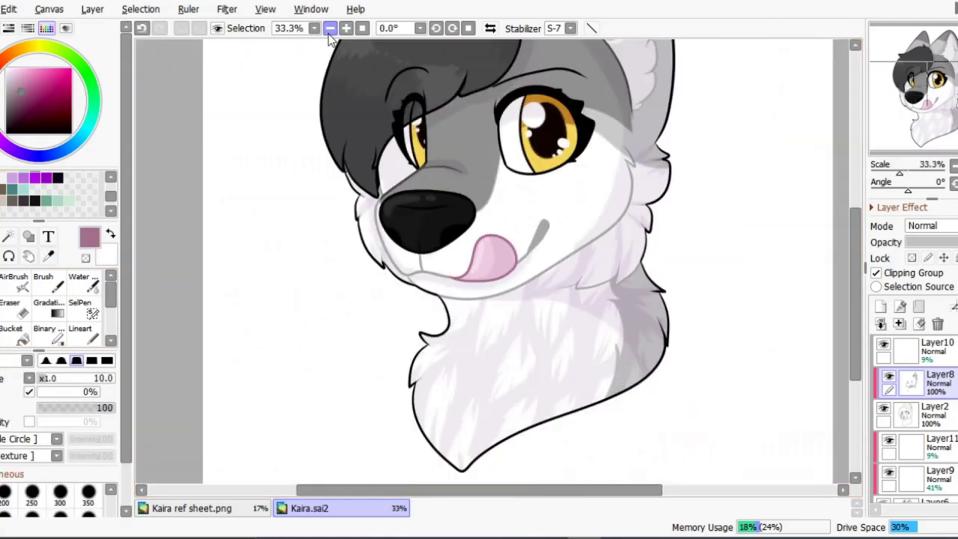
Step: Recolour the inner strand lines and near-side edge of the fringe in near-black grey, tidying the join with the ear
{"action": "left_click", "coordinate": [7, 114]}
{"action": "left_click", "coordinate": [95, 382]}
{"action": "scroll", "coordinate": [371, 145], "scroll_direction": "up", "scroll_amount": 1}
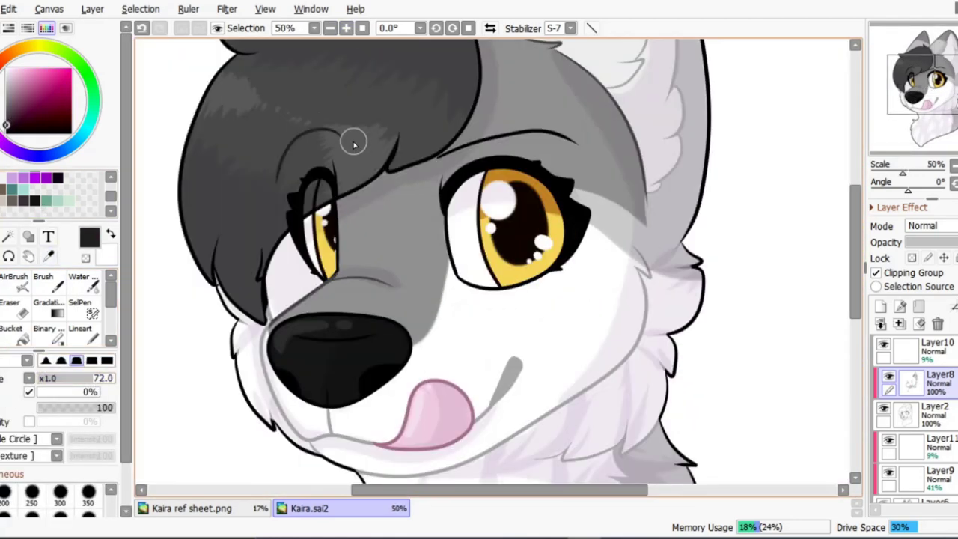
{"action": "scroll", "coordinate": [423, 163], "scroll_direction": "up", "scroll_amount": 1}
{"action": "left_click_drag", "start_coordinate": [353, 137], "coordinate": [425, 274]}
{"action": "key", "text": "alt"}
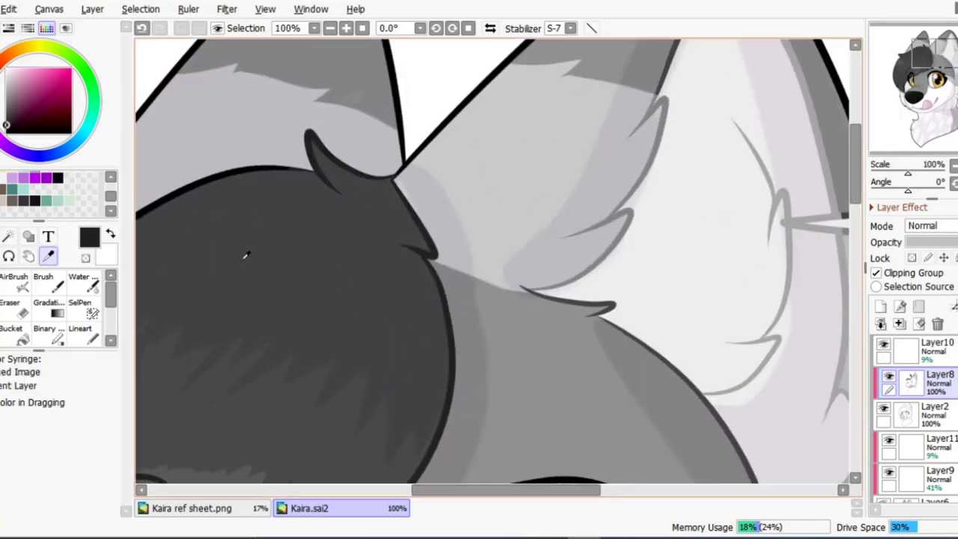
{"action": "left_click", "coordinate": [393, 180], "text": "alt"}
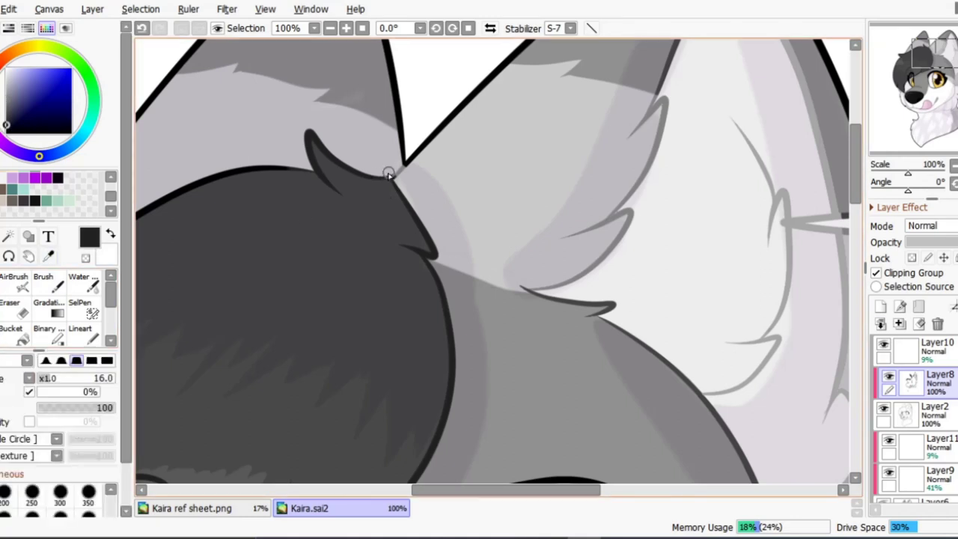
Step: Recolour the top edge, side tuft and lower strand lines of the fringe in near-black grey with the brush at size 32
{"action": "left_click", "coordinate": [91, 343]}
{"action": "left_click_drag", "start_coordinate": [291, 187], "coordinate": [550, 127]}
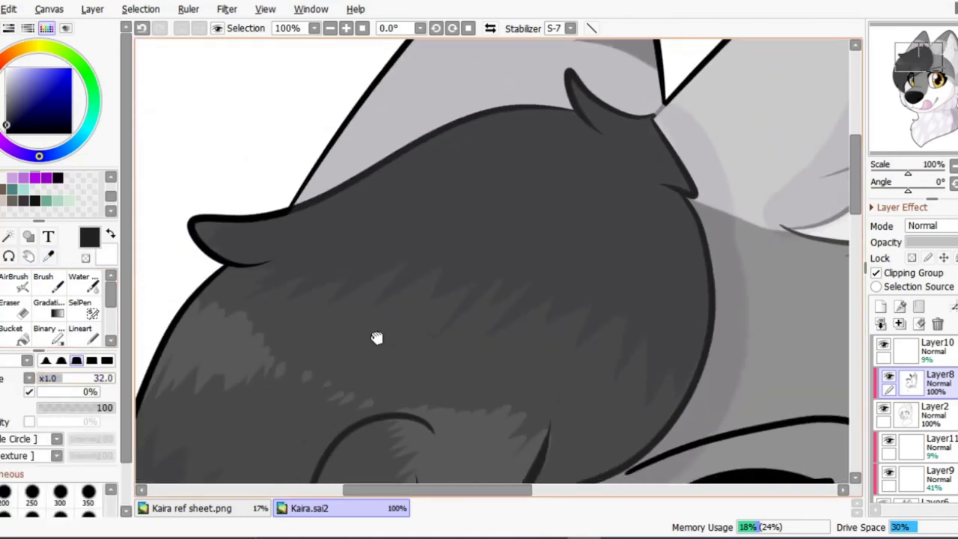
{"action": "left_click_drag", "start_coordinate": [377, 337], "coordinate": [289, 145]}
{"action": "left_click_drag", "start_coordinate": [313, 289], "coordinate": [442, 70]}
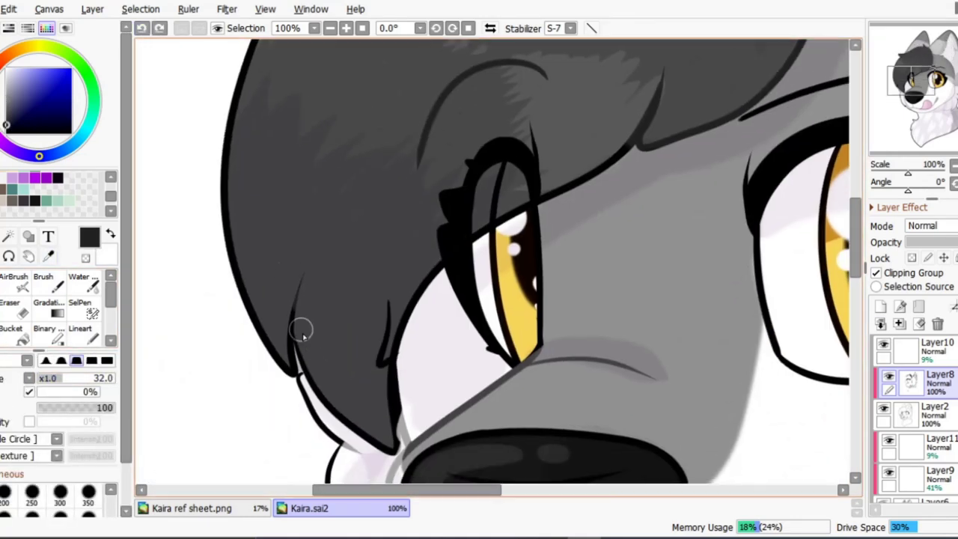
{"action": "left_click_drag", "start_coordinate": [302, 330], "coordinate": [349, 246]}
Step: Recolour the short cheek line beside the muzzle in light grey and the fringe's tip edge in near-black grey with the brush at size 17
{"action": "scroll", "coordinate": [323, 143], "scroll_direction": "up", "scroll_amount": 1}
{"action": "mouse_move", "coordinate": [414, 310]}
{"action": "left_mouse_down"}
{"action": "mouse_move", "coordinate": [430, 197]}
{"action": "mouse_move", "coordinate": [408, 82]}
{"action": "left_mouse_up"}
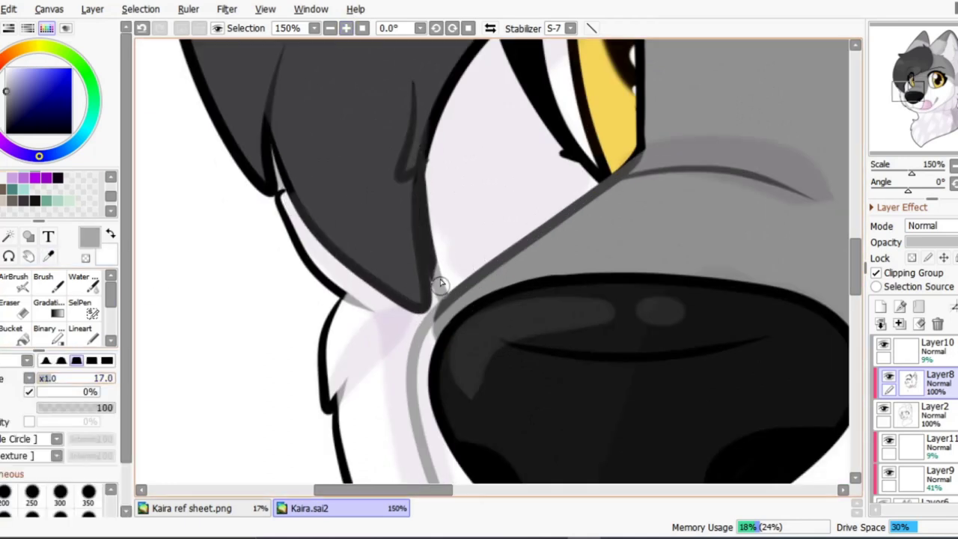
{"action": "left_click", "coordinate": [298, 238], "text": "alt"}
{"action": "left_click_drag", "start_coordinate": [433, 283], "coordinate": [421, 166]}
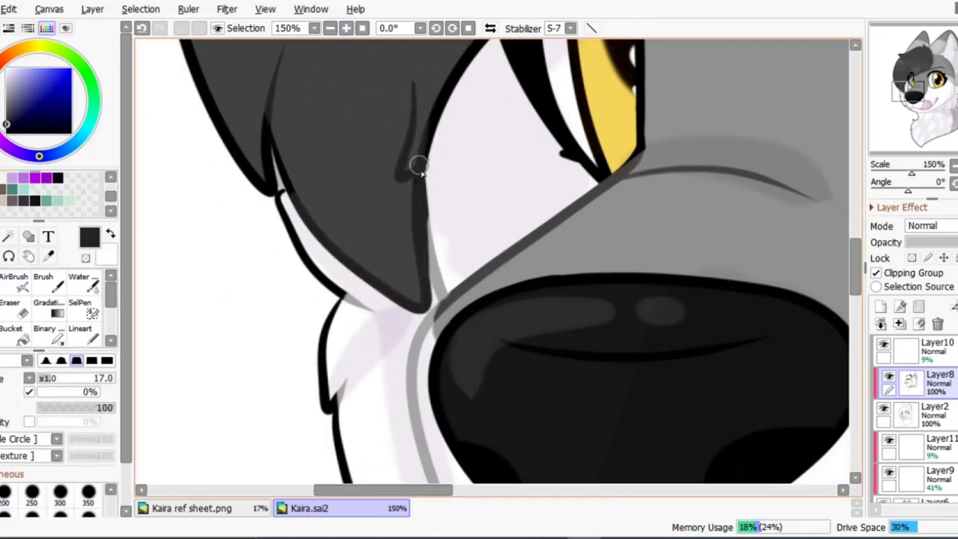
{"action": "scroll", "coordinate": [384, 253], "scroll_direction": "down", "scroll_amount": 1}
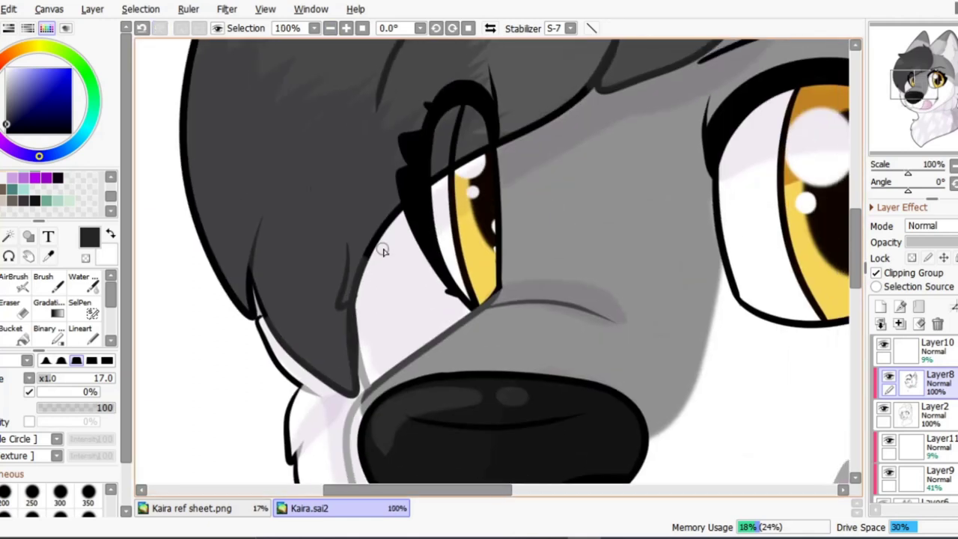
Step: Recolour the fringe edge across the far eye and the eyelash lines showing through the hair in near-black grey
{"action": "scroll", "coordinate": [371, 257], "scroll_direction": "up", "scroll_amount": 1}
{"action": "key", "text": "e"}
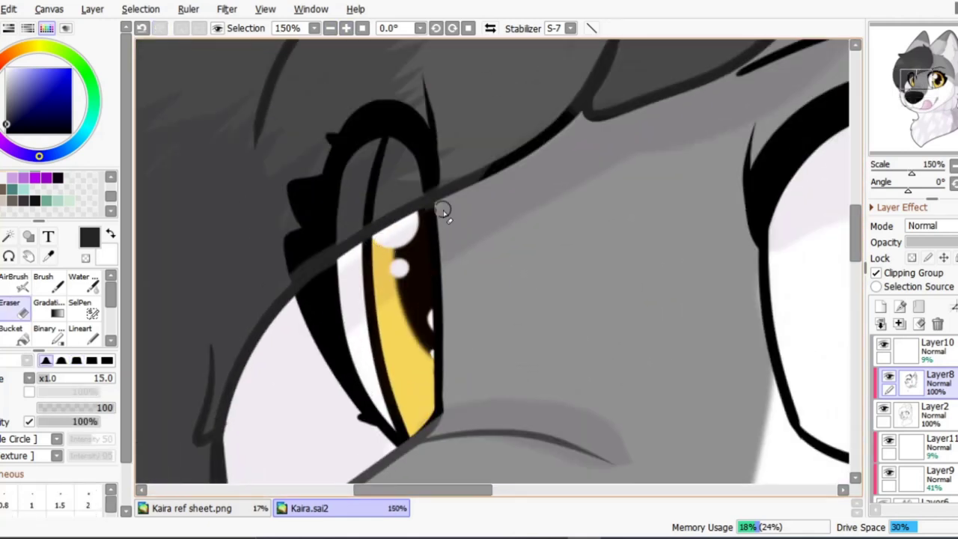
{"action": "key", "text": "a"}
{"action": "mouse_move", "coordinate": [492, 259]}
{"action": "left_mouse_down"}
{"action": "mouse_move", "coordinate": [293, 214]}
{"action": "mouse_move", "coordinate": [432, 163]}
{"action": "left_mouse_up"}
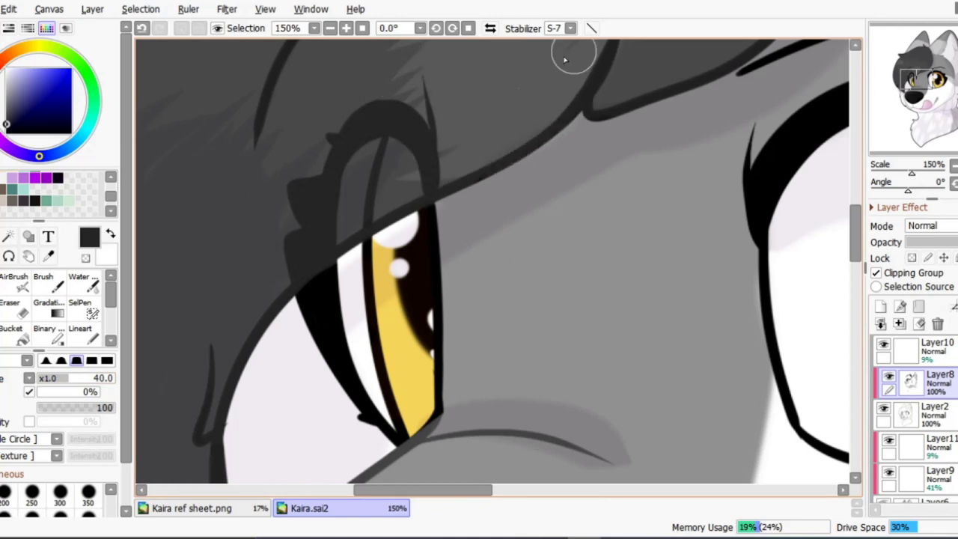
Step: Merge the character's line art, shading and colour layers into a single layer
{"action": "left_click", "coordinate": [329, 28]}
{"action": "left_click", "coordinate": [330, 27]}
{"action": "left_click", "coordinate": [330, 28]}
{"action": "left_click", "coordinate": [330, 27]}
{"action": "left_click", "coordinate": [330, 27]}
{"action": "left_click", "coordinate": [330, 28]}
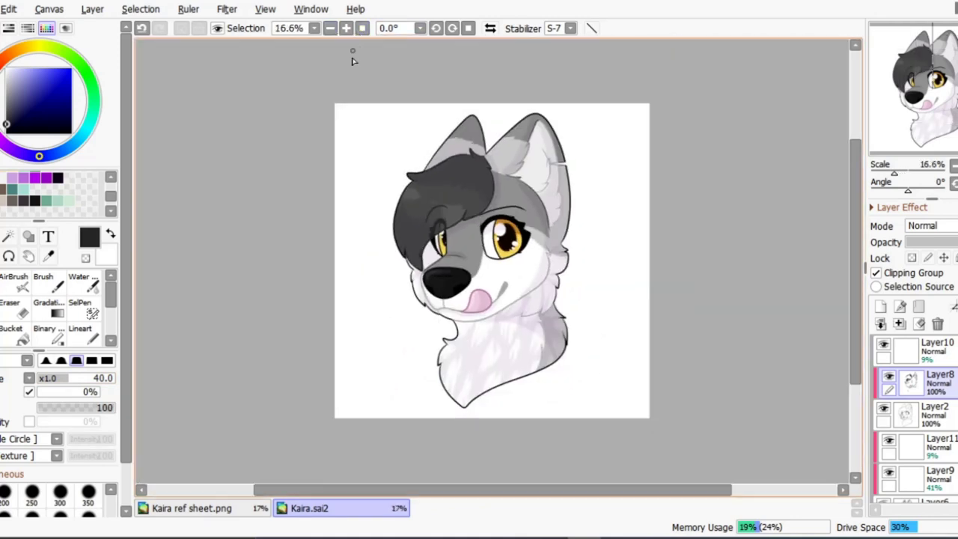
{"action": "scroll", "coordinate": [599, 308], "scroll_direction": "up", "scroll_amount": 1}
{"action": "key", "text": "i"}
{"action": "left_click", "coordinate": [900, 323]}
{"action": "left_click", "coordinate": [899, 324]}
{"action": "left_click", "coordinate": [899, 323]}
Step: Fill a layer beneath the character with dark brown as the background, using the brush at size 4350 with stabilizer 10
{"action": "left_click_drag", "start_coordinate": [906, 349], "coordinate": [913, 395]}
{"action": "key", "text": "b"}
{"action": "left_click", "coordinate": [558, 27]}
{"action": "left_click", "coordinate": [560, 192]}
{"action": "mouse_move", "coordinate": [352, 225]}
{"action": "left_mouse_down"}
{"action": "mouse_move", "coordinate": [317, 252]}
{"action": "mouse_move", "coordinate": [406, 455]}
{"action": "mouse_move", "coordinate": [653, 384]}
{"action": "left_mouse_up"}
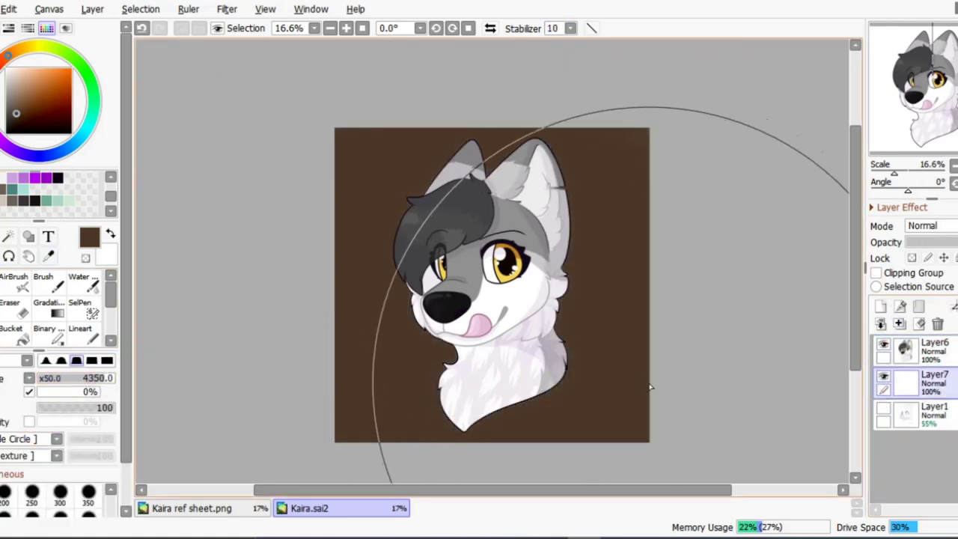
Step: Select the brown background on both sides of the character, add a layer above it and invert the selection to the character's silhouette
{"action": "left_click", "coordinate": [7, 236]}
{"action": "left_click", "coordinate": [372, 261]}
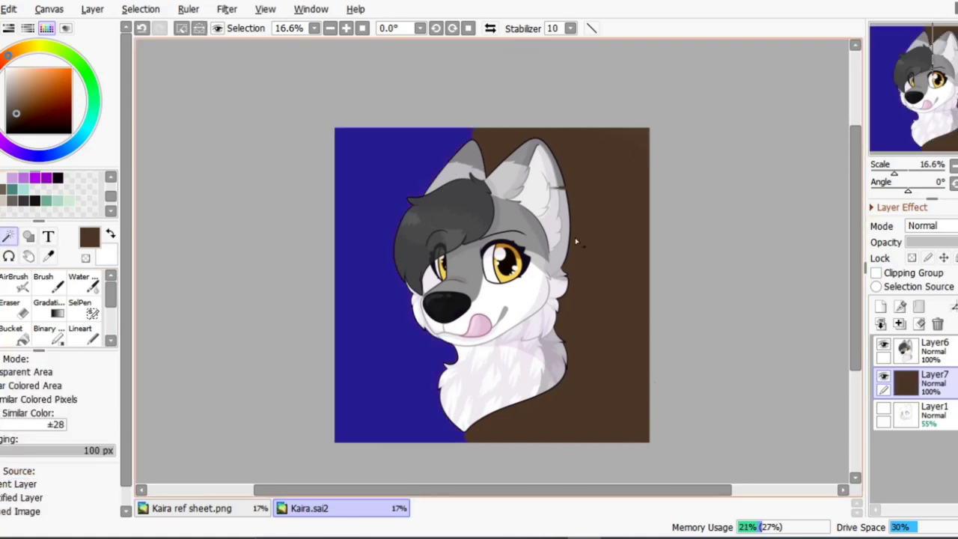
{"action": "left_click", "coordinate": [620, 243]}
{"action": "key", "text": "ctrl+shift+n"}
{"action": "left_click", "coordinate": [141, 9]}
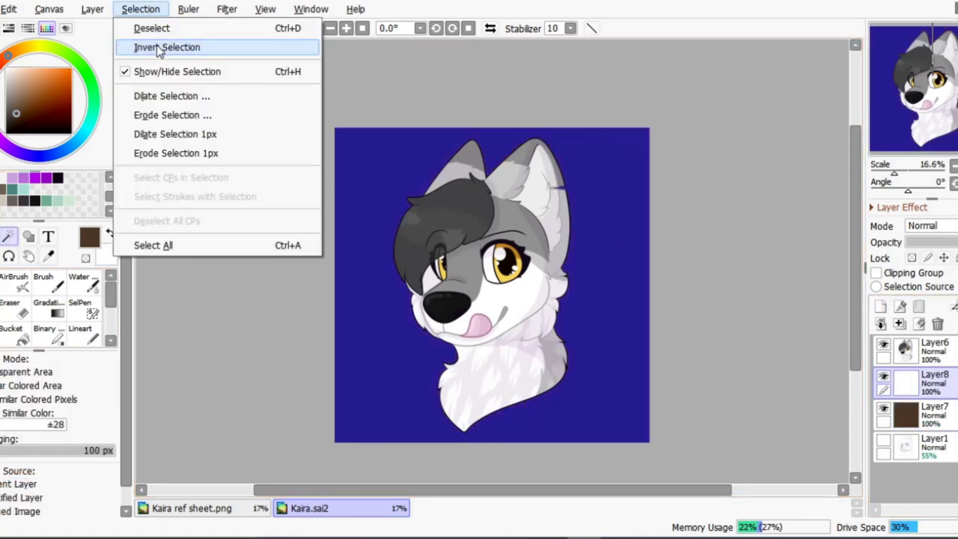
{"action": "left_click", "coordinate": [166, 47]}
Step: Dilate the silhouette selection, fill it with white as an outline behind the character, and clear the selection
{"action": "left_click", "coordinate": [141, 9]}
{"action": "left_click", "coordinate": [171, 95]}
{"action": "left_click", "coordinate": [364, 528]}
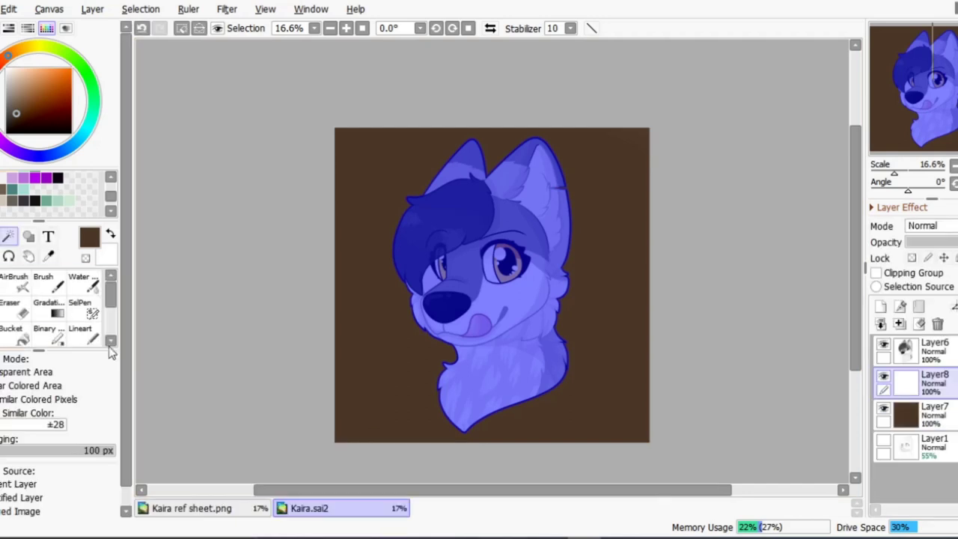
{"action": "key", "text": "b"}
{"action": "left_click_drag", "start_coordinate": [90, 378], "coordinate": [119, 380]}
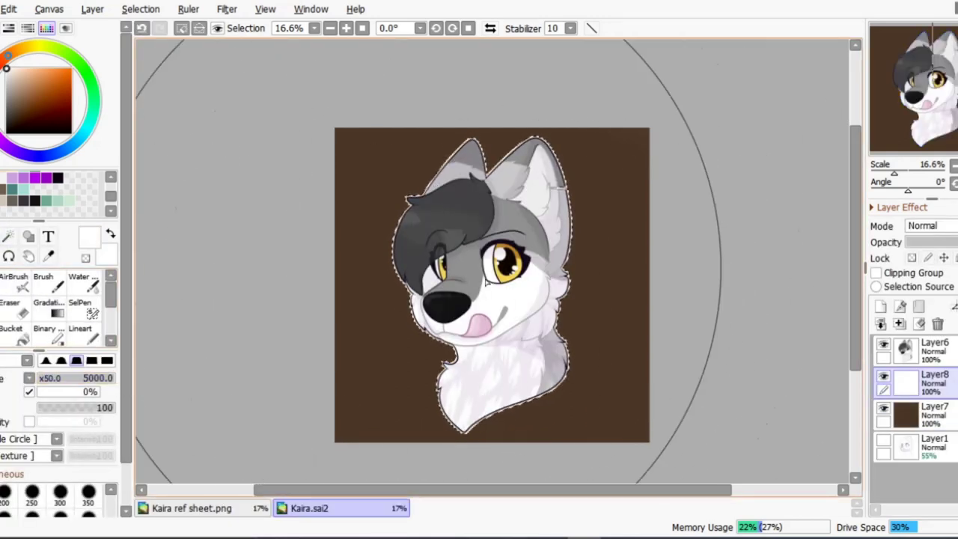
{"action": "left_click", "coordinate": [141, 9]}
{"action": "left_click", "coordinate": [136, 28]}
Step: Paint a mottled lighter brown patch around the head on a new layer above the brown background, with the textured brush at size 1250
{"action": "left_click", "coordinate": [910, 414]}
{"action": "left_click", "coordinate": [880, 307]}
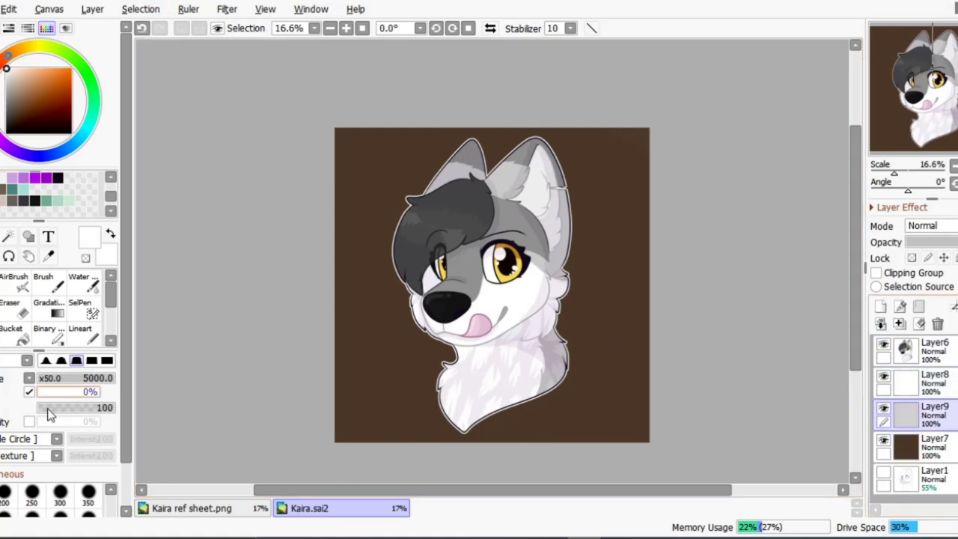
{"action": "left_click", "coordinate": [51, 278]}
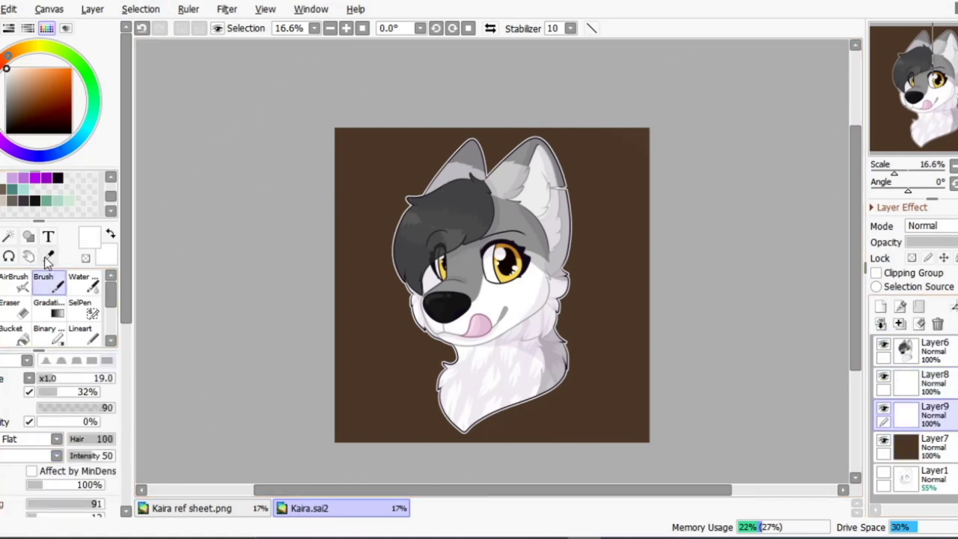
{"action": "left_click", "coordinate": [66, 382]}
{"action": "left_click_drag", "start_coordinate": [65, 382], "coordinate": [61, 382]}
{"action": "mouse_move", "coordinate": [470, 275]}
{"action": "left_mouse_down"}
{"action": "mouse_move", "coordinate": [524, 225]}
{"action": "mouse_move", "coordinate": [417, 286]}
{"action": "mouse_move", "coordinate": [603, 335]}
{"action": "left_mouse_up"}
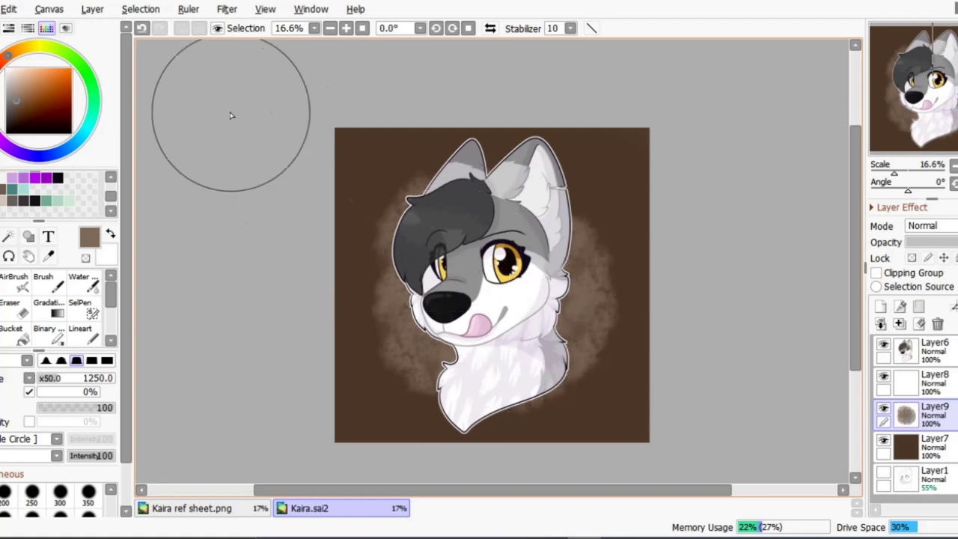
{"action": "key", "text": "Delete"}
{"action": "mouse_move", "coordinate": [306, 203]}
{"action": "left_mouse_down"}
{"action": "mouse_move", "coordinate": [548, 329]}
{"action": "mouse_move", "coordinate": [487, 240]}
{"action": "mouse_move", "coordinate": [456, 307]}
{"action": "mouse_move", "coordinate": [411, 284]}
{"action": "left_mouse_up"}
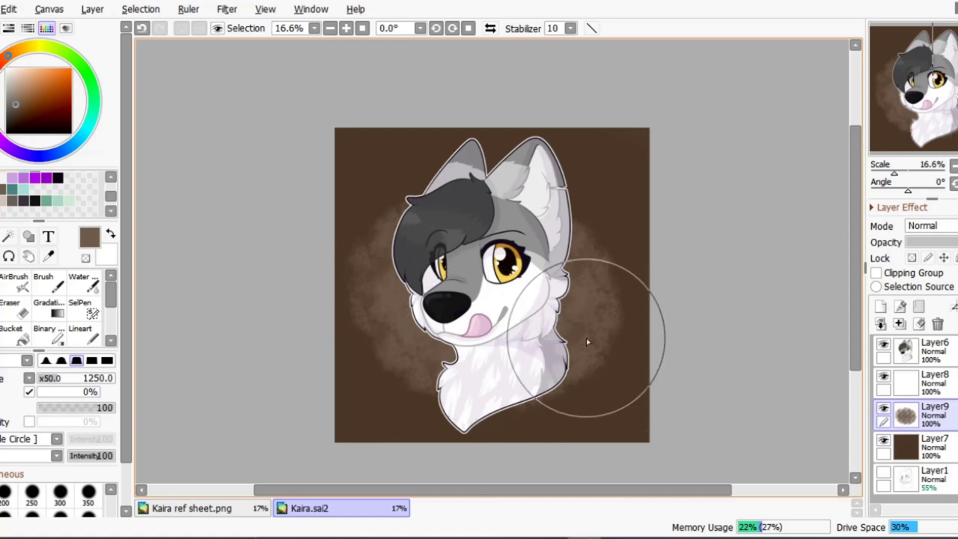
Step: Merge the mottled patch into the background layer and lighten it with a Hue and Saturation adjustment, raising luminance to +6
{"action": "left_click", "coordinate": [900, 323]}
{"action": "left_click", "coordinate": [227, 9]}
{"action": "mouse_move", "coordinate": [235, 35]}
{"action": "left_click", "coordinate": [349, 33]}
{"action": "left_click_drag", "start_coordinate": [148, 214], "coordinate": [150, 211]}
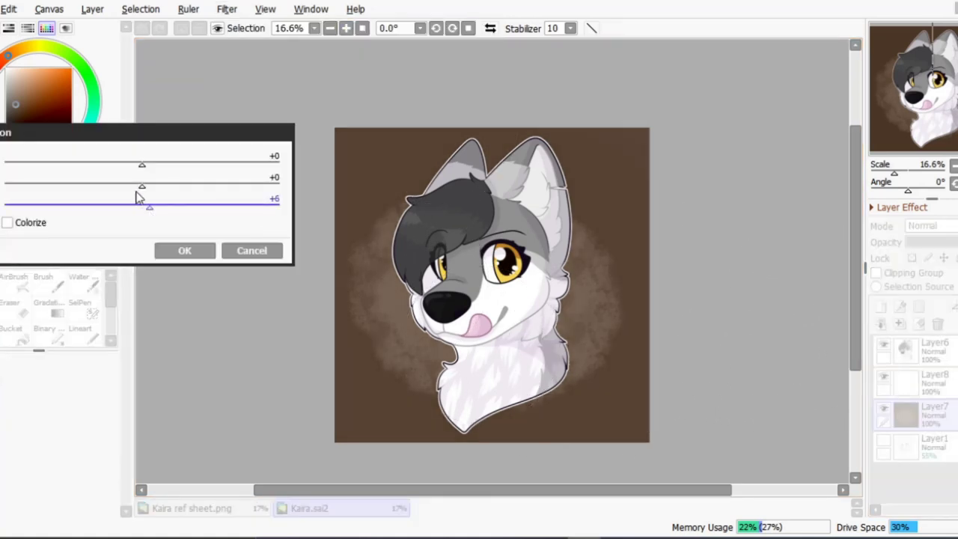
{"action": "left_click", "coordinate": [185, 251]}
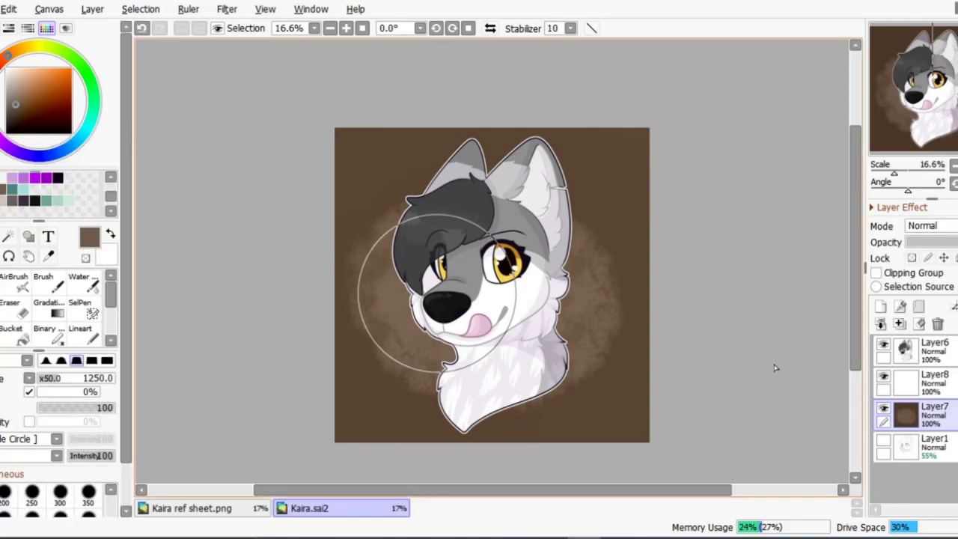
Step: Add the artist's handle as white 150 px script text near the canvas's lower-left corner and merge it into a new regular layer
{"action": "left_click", "coordinate": [906, 351]}
{"action": "left_click", "coordinate": [48, 237]}
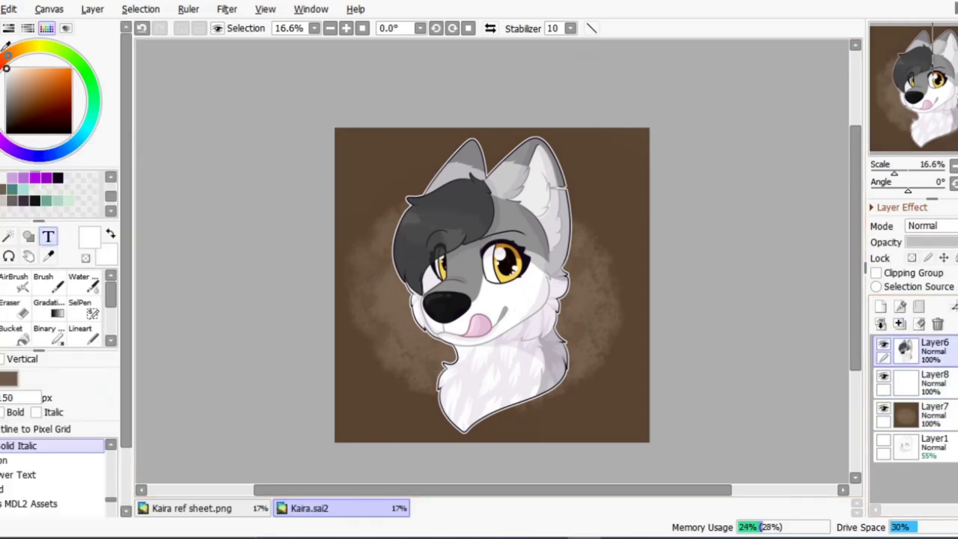
{"action": "left_click", "coordinate": [369, 416]}
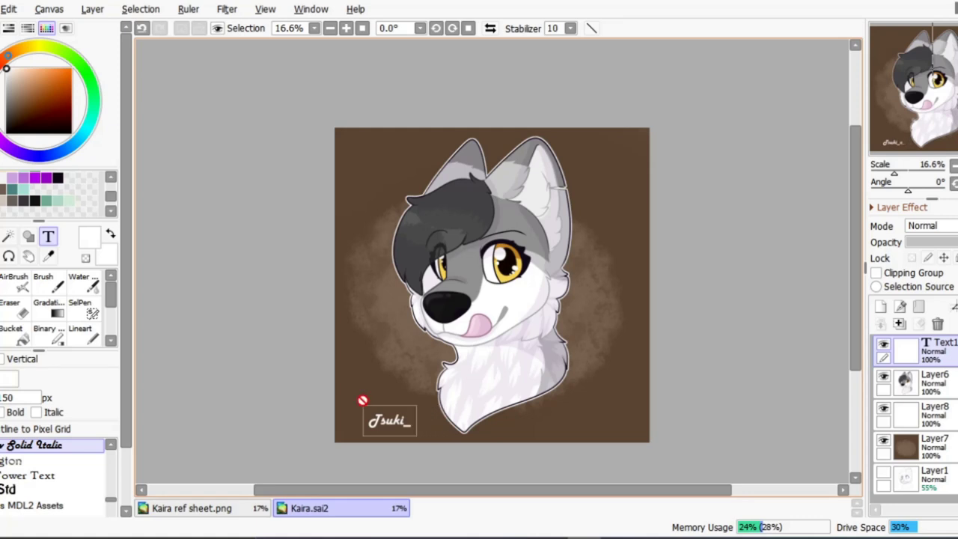
{"action": "left_click", "coordinate": [880, 307]}
{"action": "left_click_drag", "start_coordinate": [906, 382], "coordinate": [906, 348]}
{"action": "left_click", "coordinate": [880, 324]}
Step: Rotate and move the signature so it follows the lower edge of the chest fur, and reduce its layer opacity to 19%
{"action": "key", "text": "ctrl+t"}
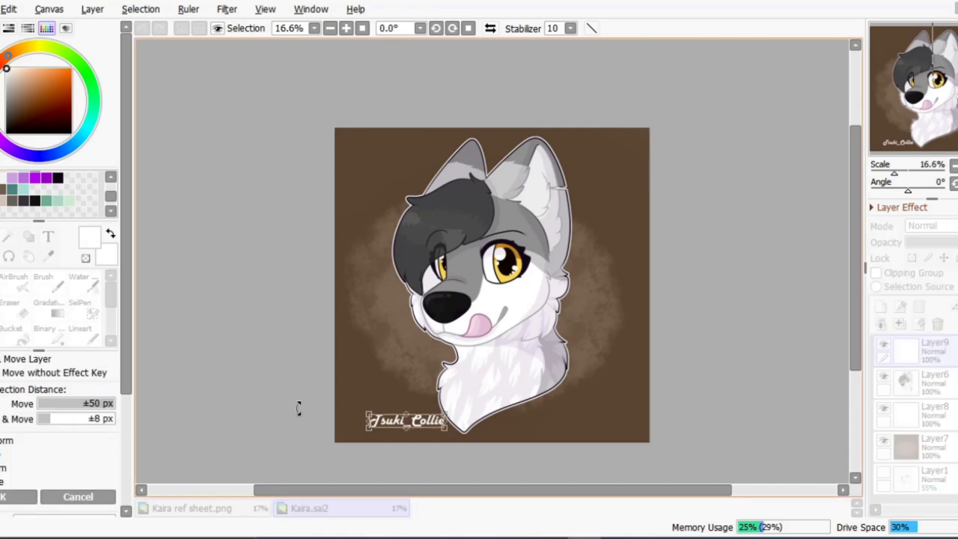
{"action": "left_click_drag", "start_coordinate": [463, 429], "coordinate": [542, 406]}
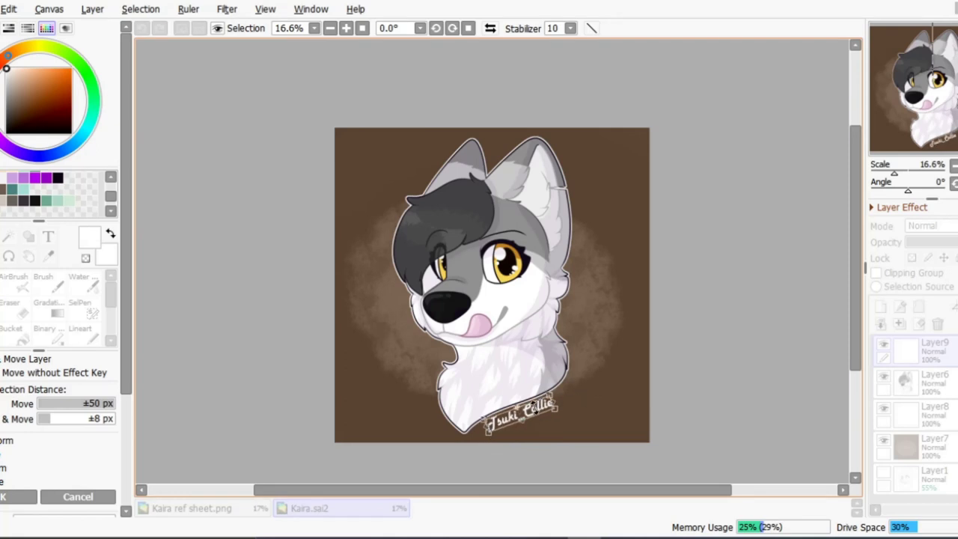
{"action": "left_click", "coordinate": [346, 27]}
{"action": "left_click", "coordinate": [346, 27]}
{"action": "scroll", "coordinate": [536, 320], "scroll_direction": "down", "scroll_amount": 5}
{"action": "left_click_drag", "start_coordinate": [537, 321], "coordinate": [532, 319]}
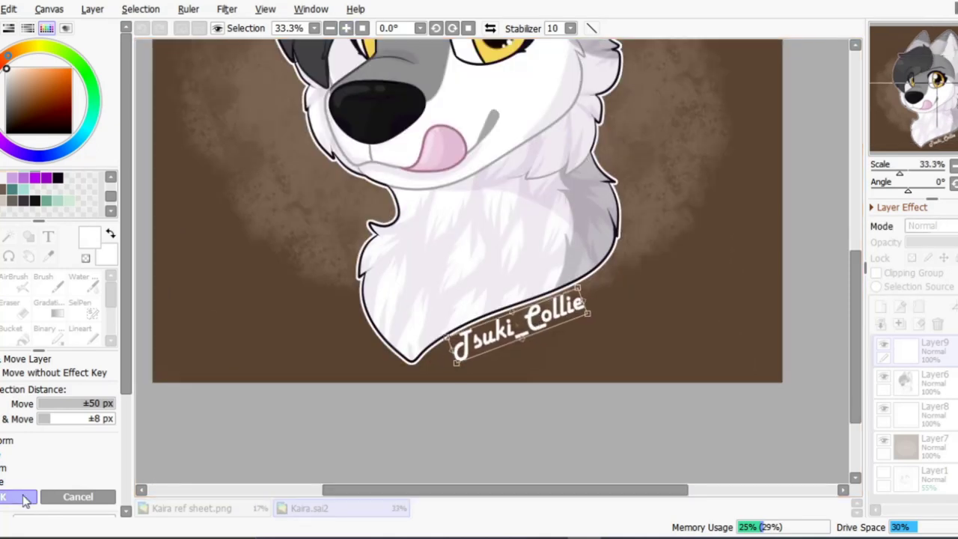
{"action": "left_click", "coordinate": [18, 496]}
{"action": "scroll", "coordinate": [335, 104], "scroll_direction": "down", "scroll_amount": 2}
{"action": "left_click_drag", "start_coordinate": [335, 103], "coordinate": [276, 187]}
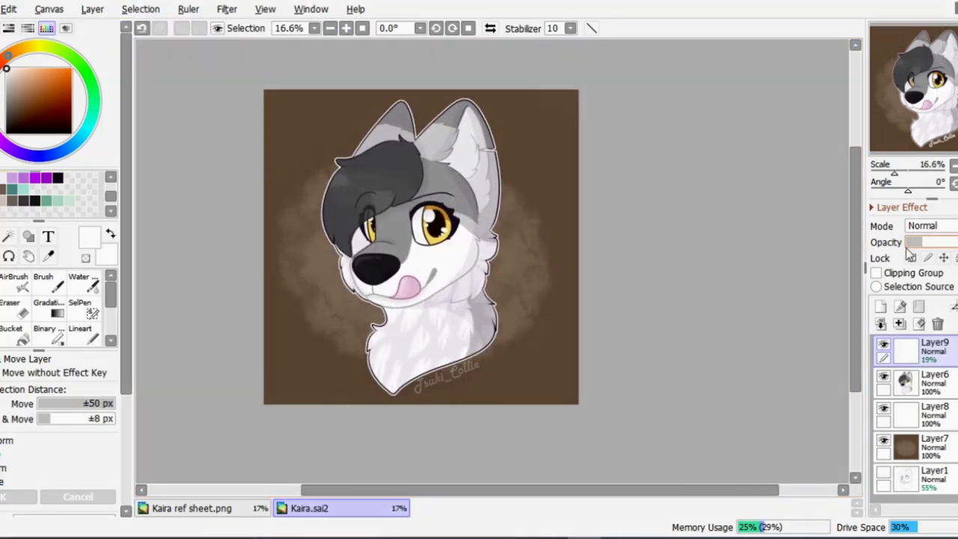